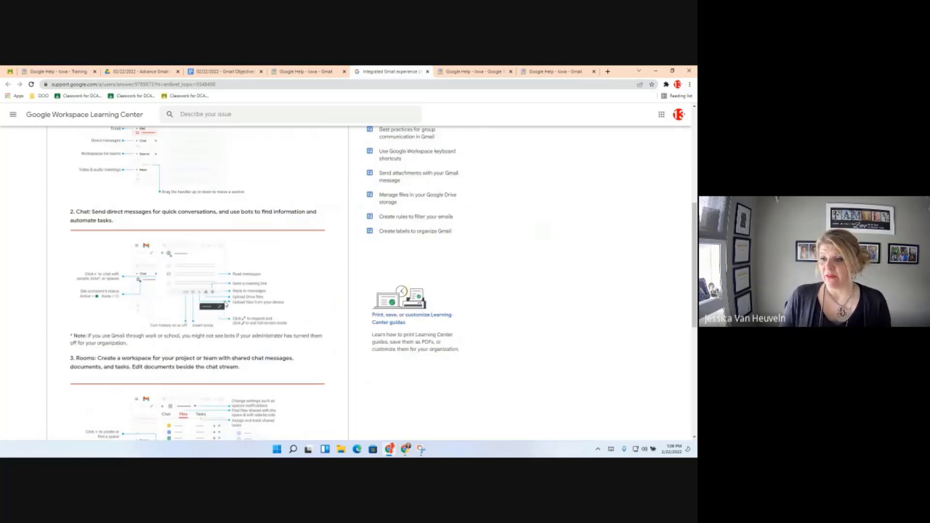
pyautogui.scroll(-1, 229, 347)
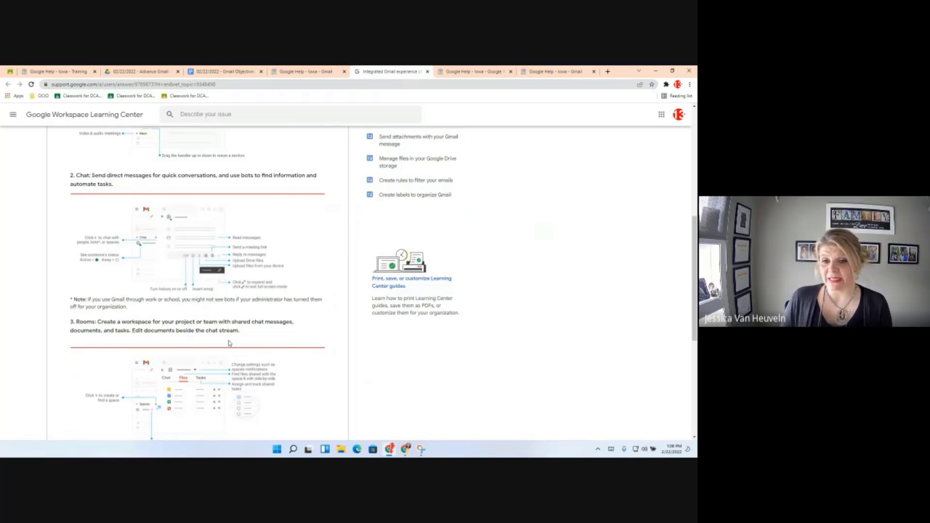
# Return to the Iowa Google Help Gmail page and open the Integrated Workspace Quick Start Guides.
pyautogui.scroll(-2, 246, 356)
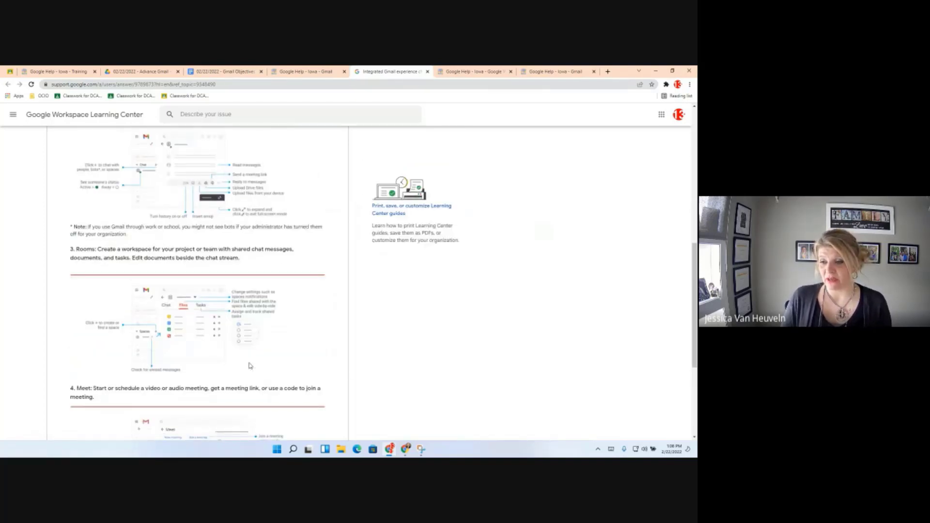
pyautogui.scroll(-1, 249, 366)
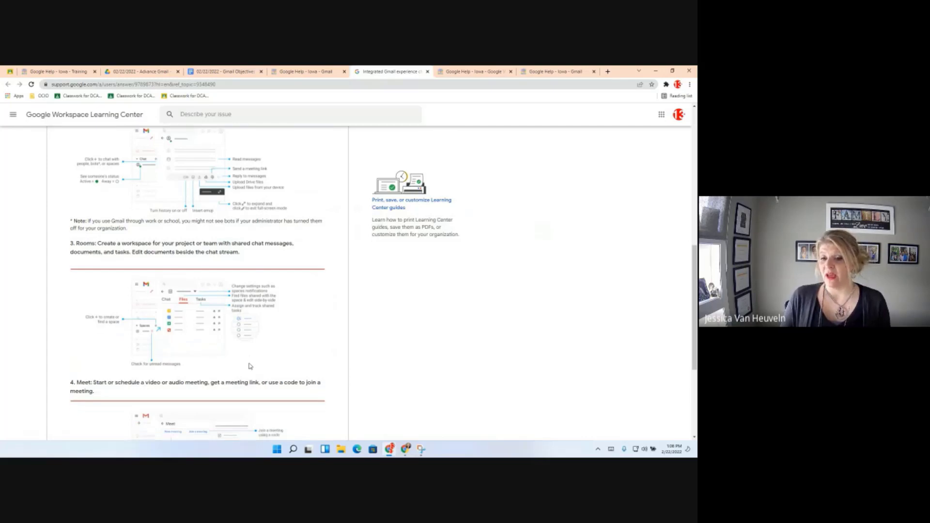
pyautogui.scroll(-4, 250, 365)
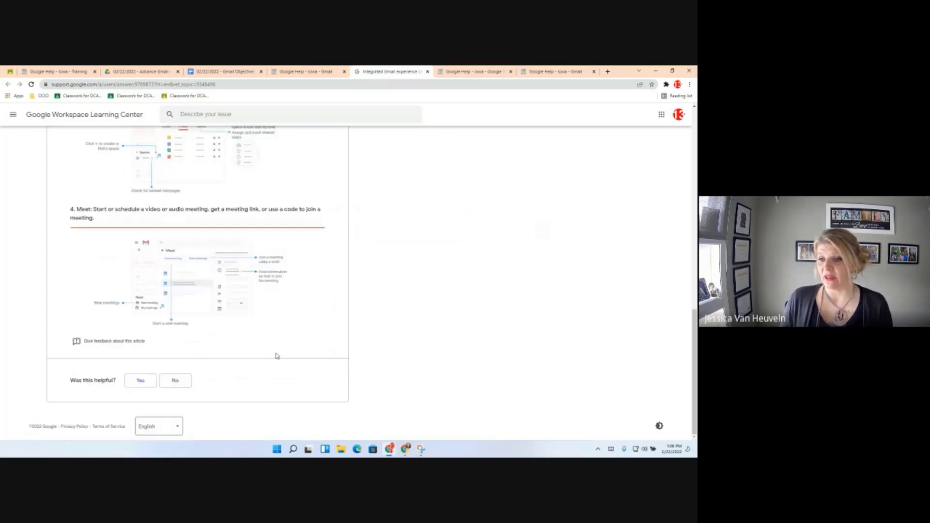
pyautogui.scroll(10, 276, 356)
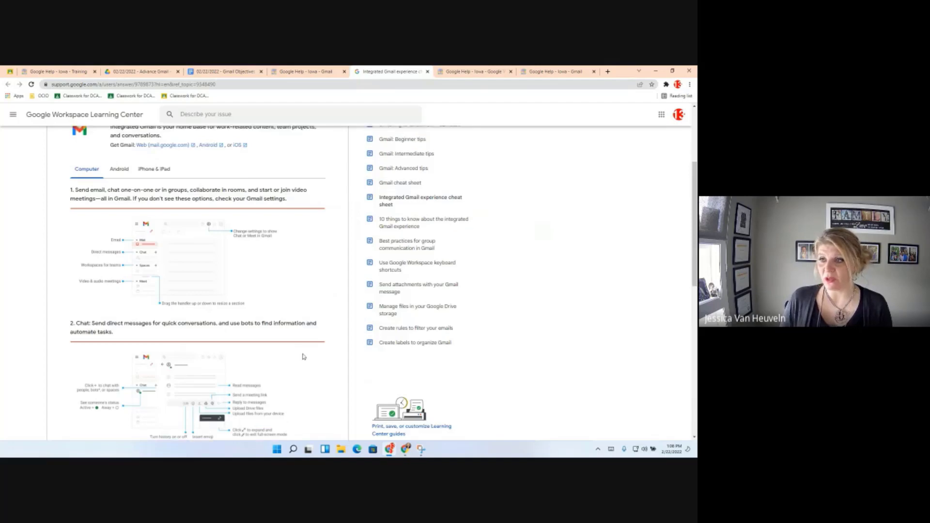
pyautogui.scroll(1, 303, 357)
pyautogui.scroll(2, 303, 357)
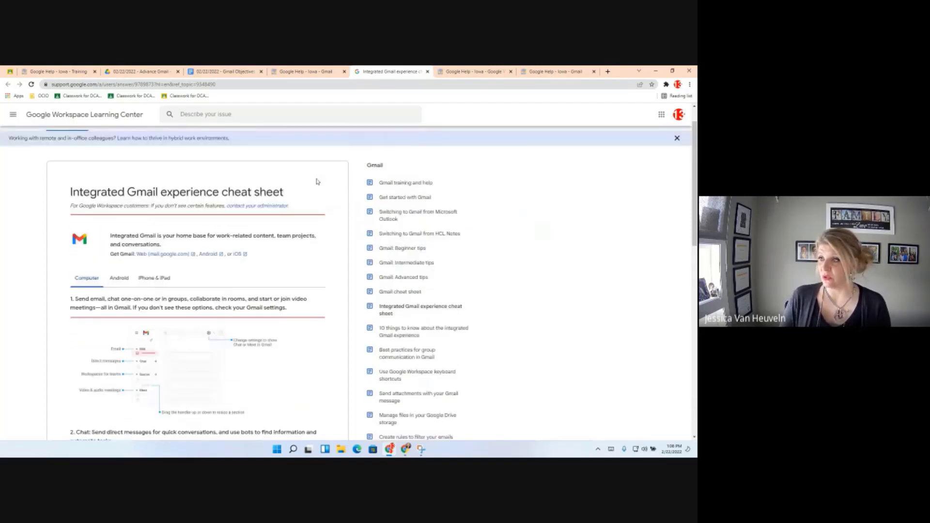
pyautogui.click(313, 73)
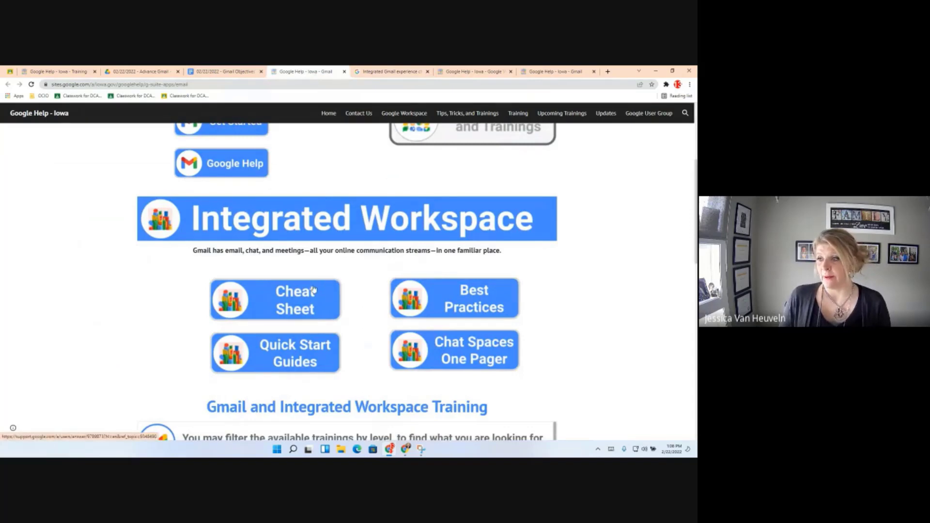
pyautogui.click(290, 360)
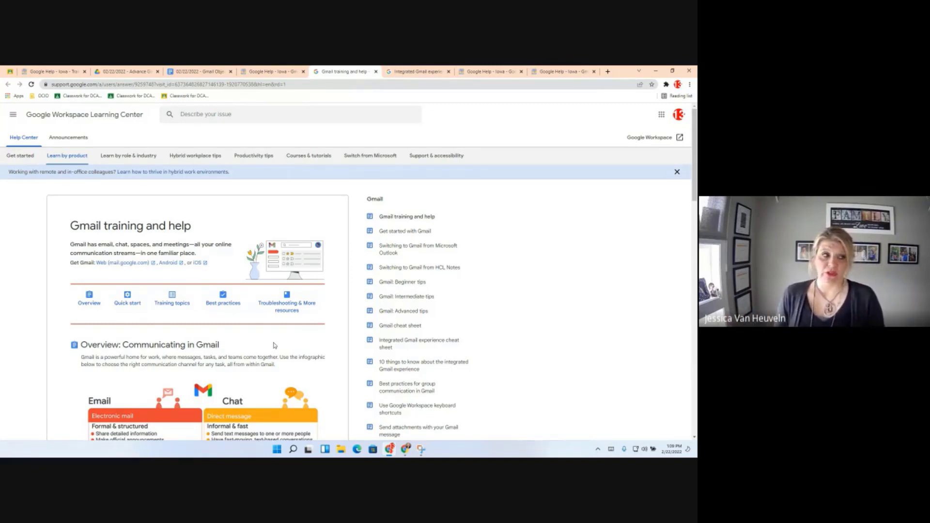
pyautogui.scroll(-1, 264, 289)
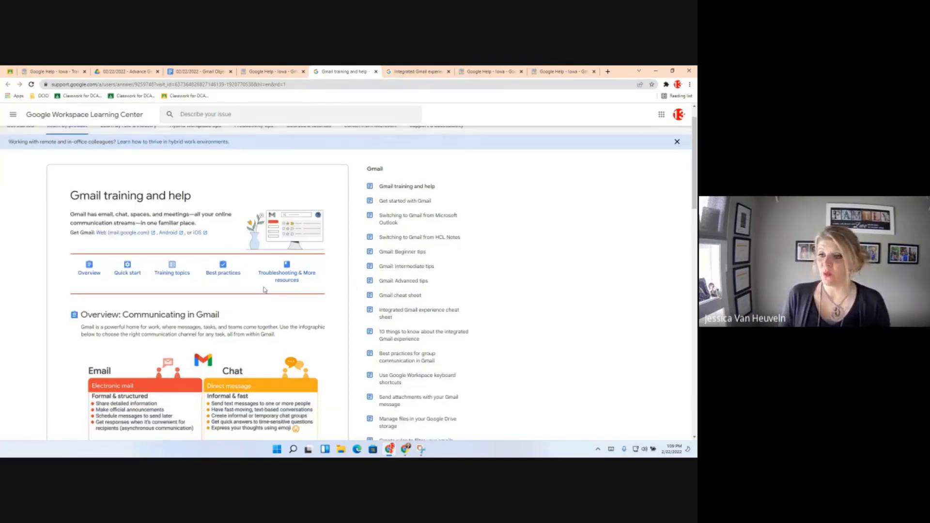
pyautogui.scroll(-2, 264, 289)
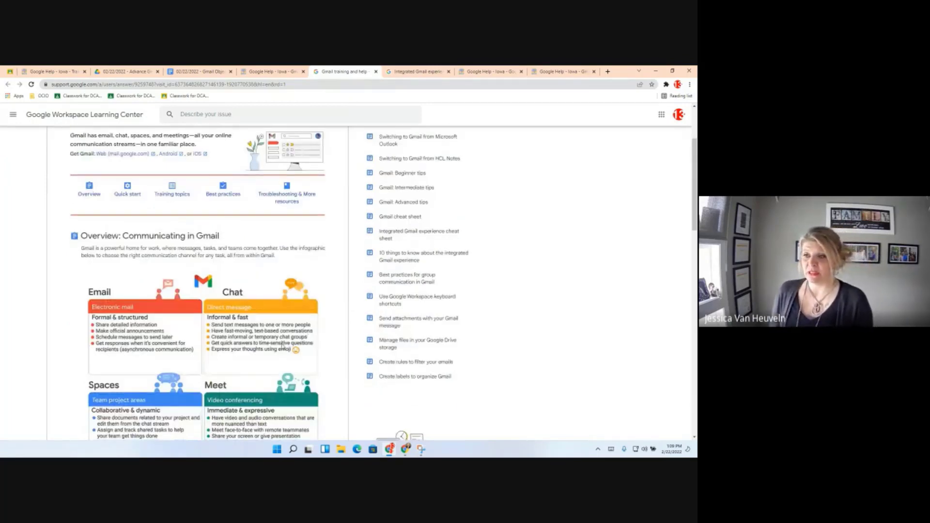
pyautogui.scroll(-3, 283, 345)
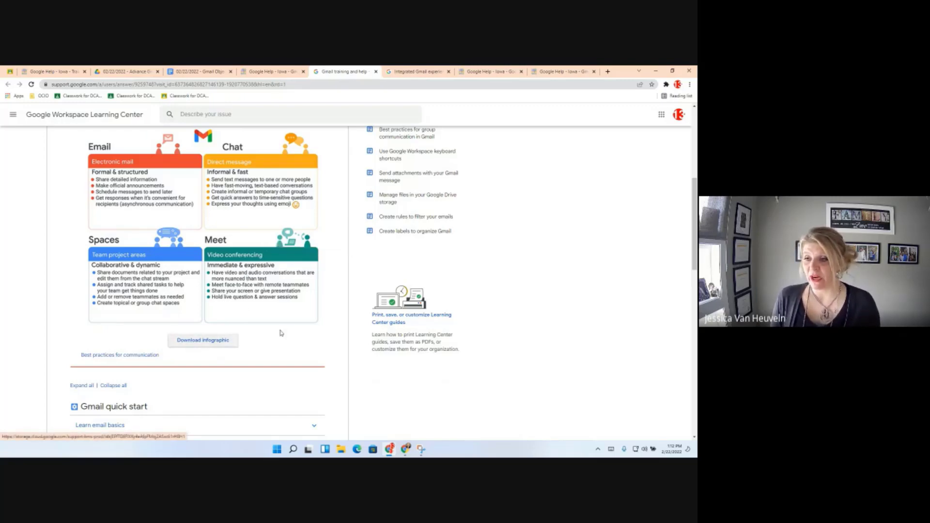
pyautogui.scroll(-1, 278, 340)
pyautogui.scroll(-1, 278, 339)
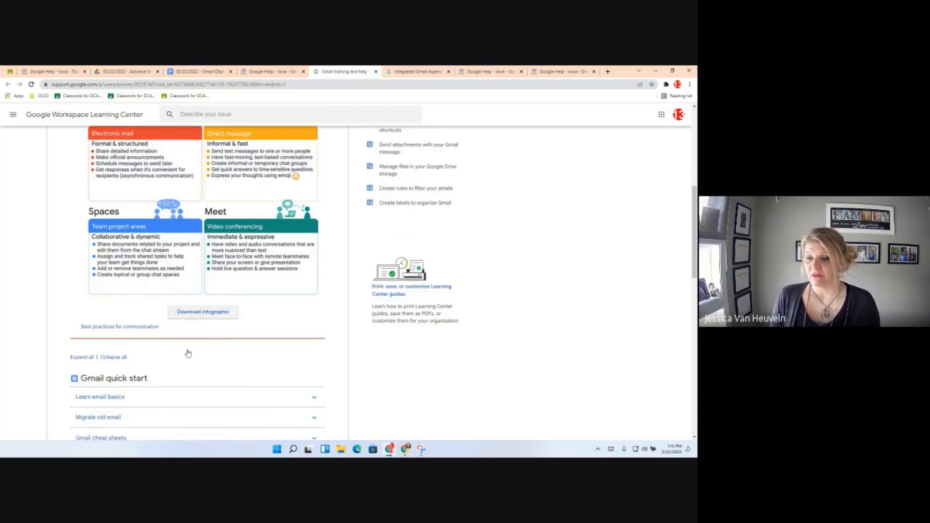
pyautogui.scroll(-2, 188, 353)
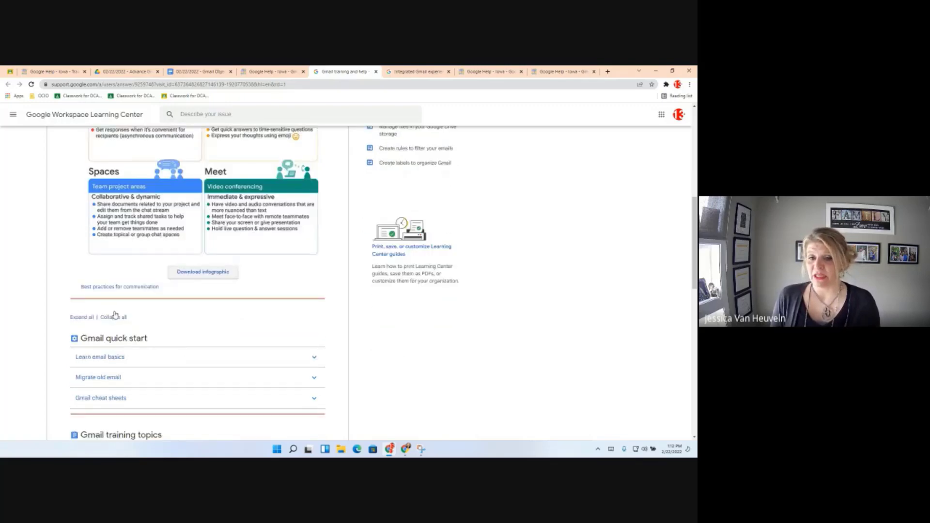
# Read the communication use cases in the group best-practices article, then return to the Iowa Gmail page.
pyautogui.click(119, 287)
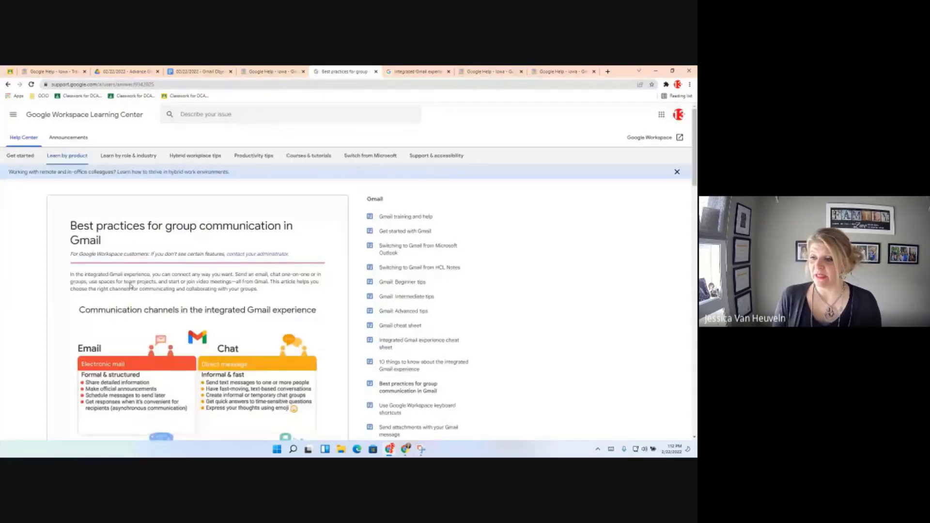
pyautogui.scroll(-10, 261, 300)
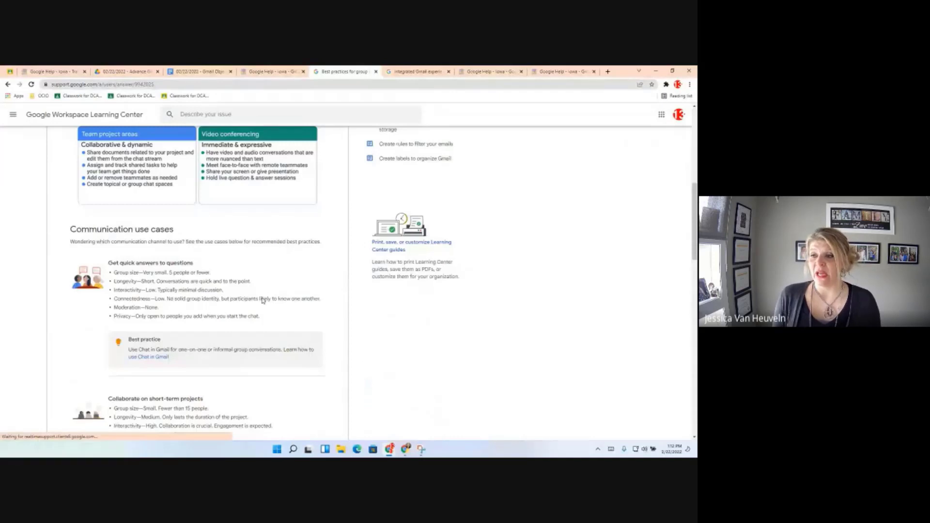
pyautogui.scroll(-1, 262, 300)
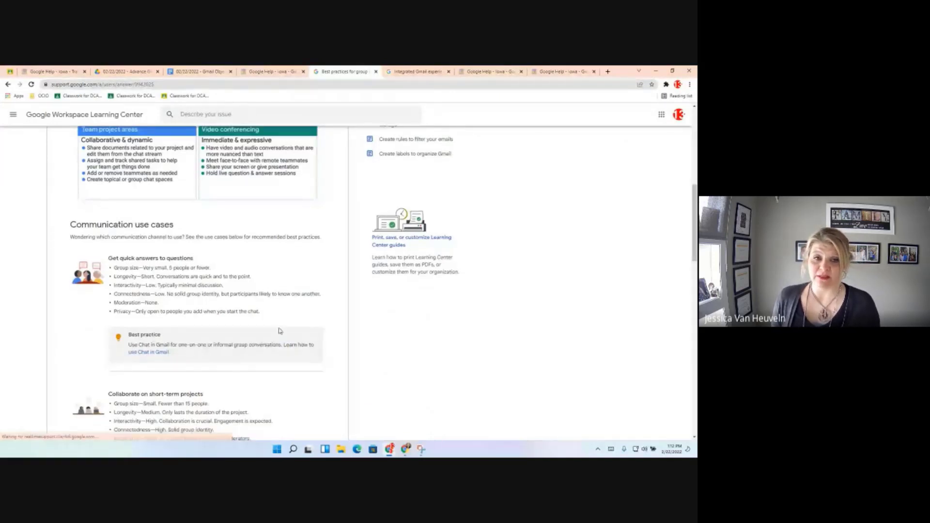
pyautogui.scroll(-4, 279, 331)
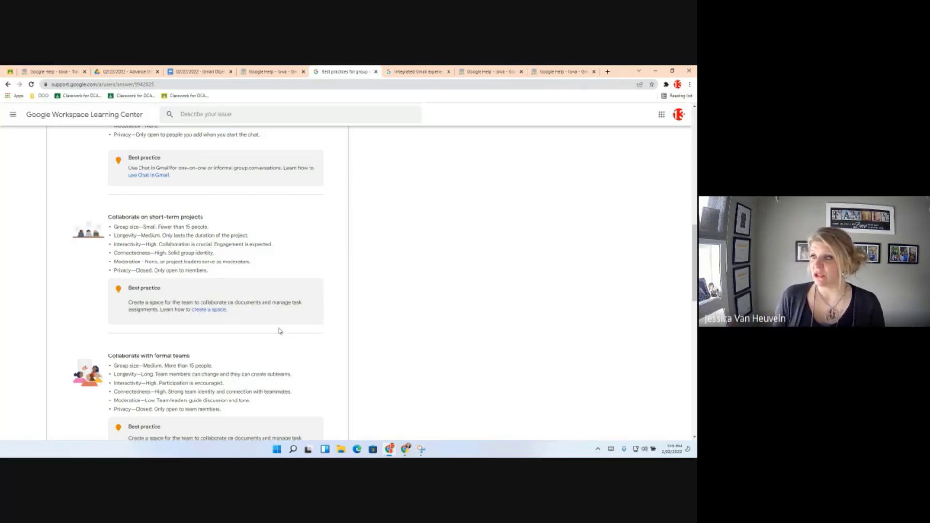
pyautogui.click(272, 73)
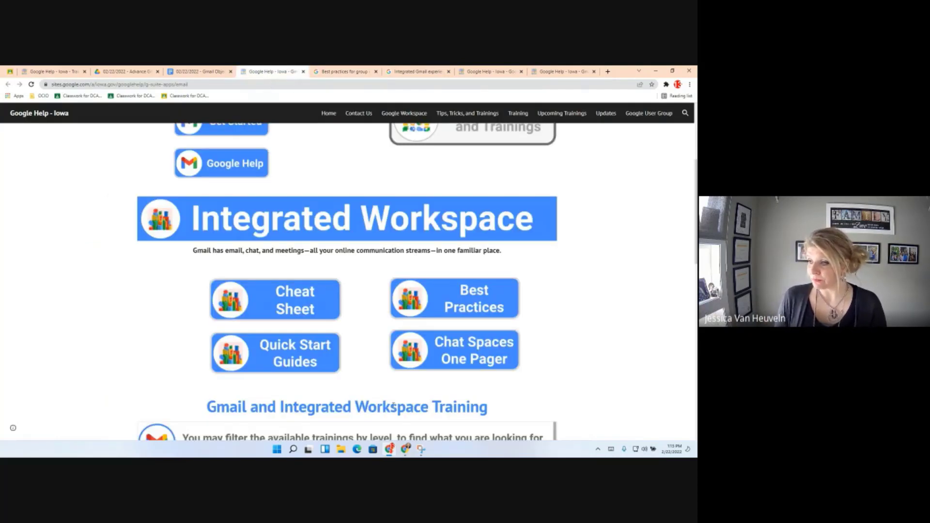
# Open the Chat Spaces One Pager document from the Integrated Workspace page.
pyautogui.click(463, 357)
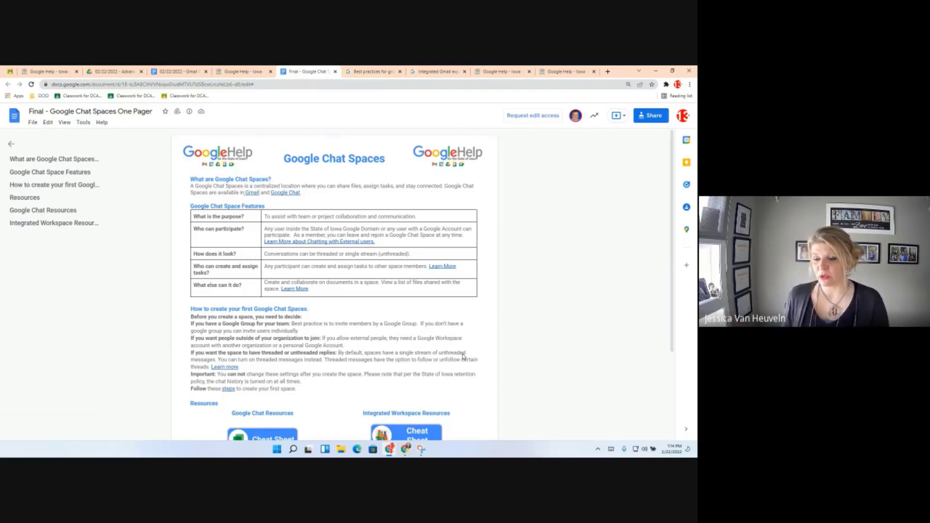
# Skim the Chat Spaces One Pager, then go back to the Iowa Integrated Workspace page.
pyautogui.scroll(-3, 376, 313)
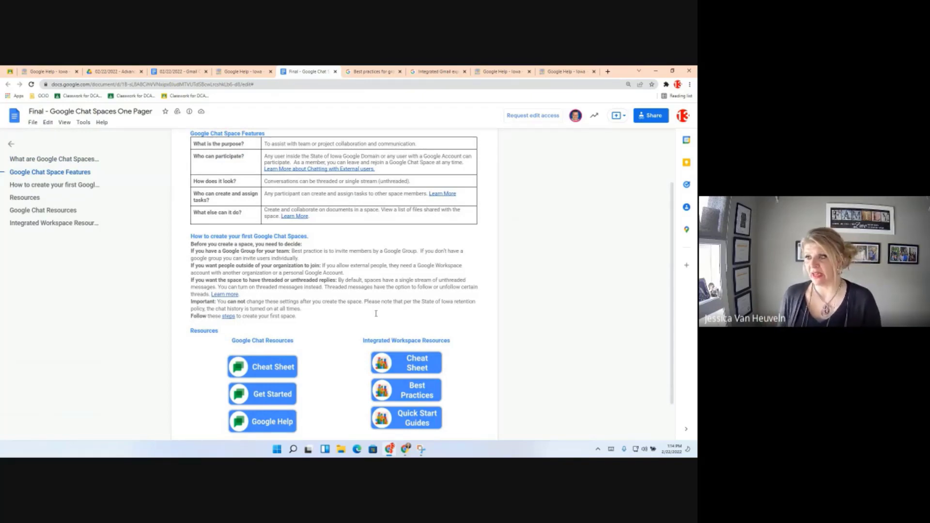
pyautogui.click(240, 72)
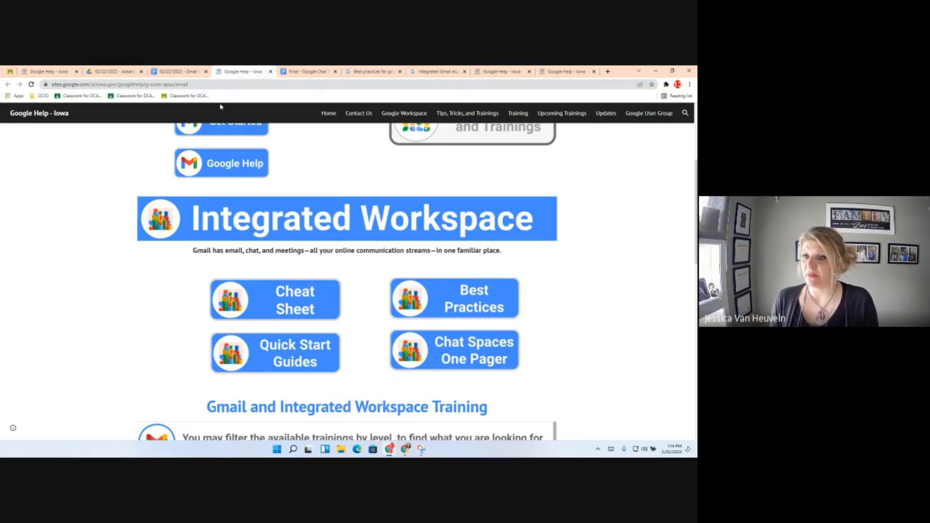
# From the Gmail Objectives doc, open Objective 1's 'Learn about the new integrated Gmail layout' article.
pyautogui.click(176, 72)
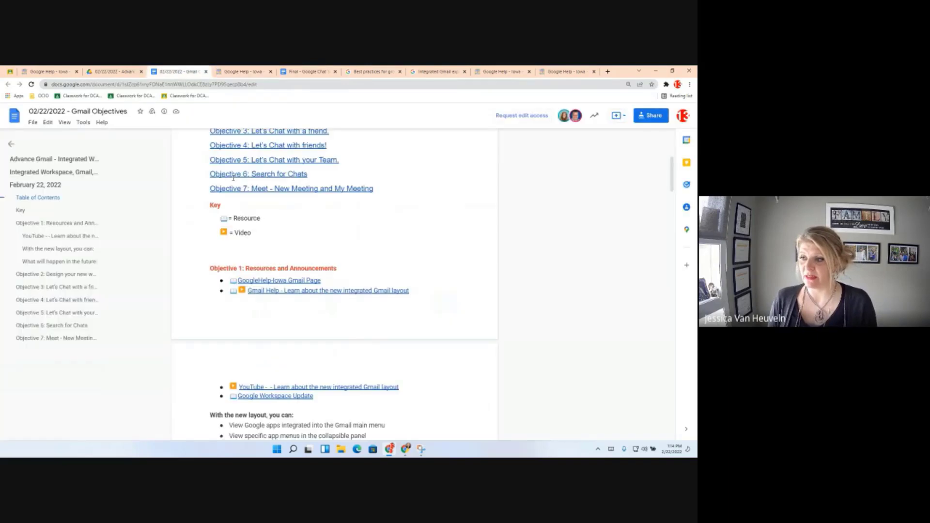
pyautogui.scroll(-2, 234, 177)
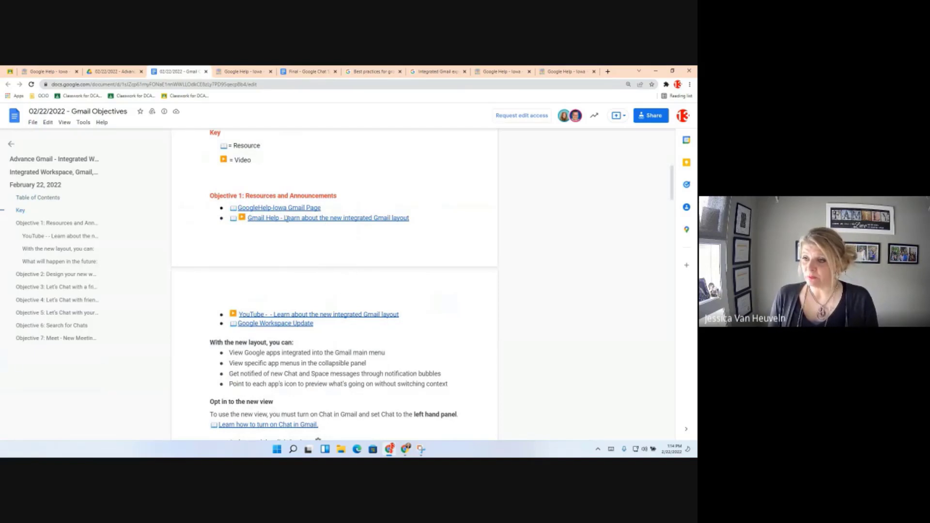
pyautogui.click(301, 219)
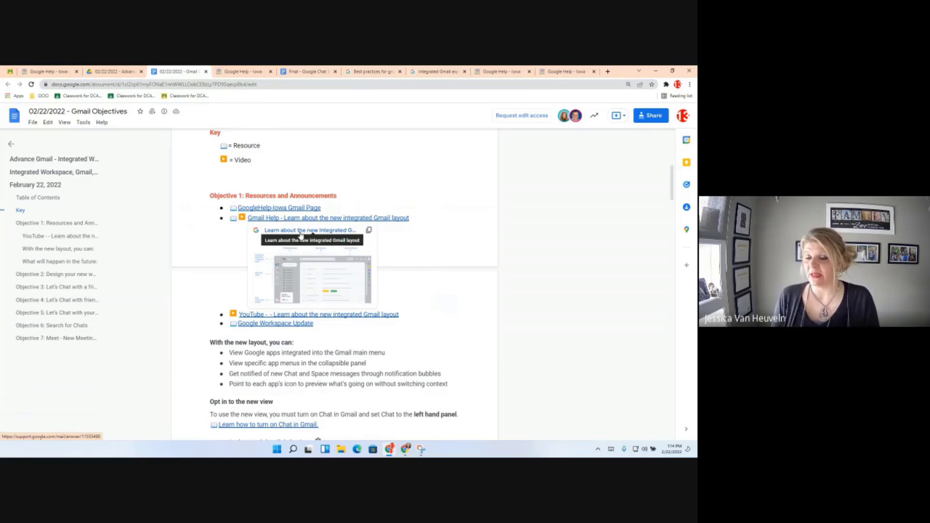
pyautogui.click(300, 235)
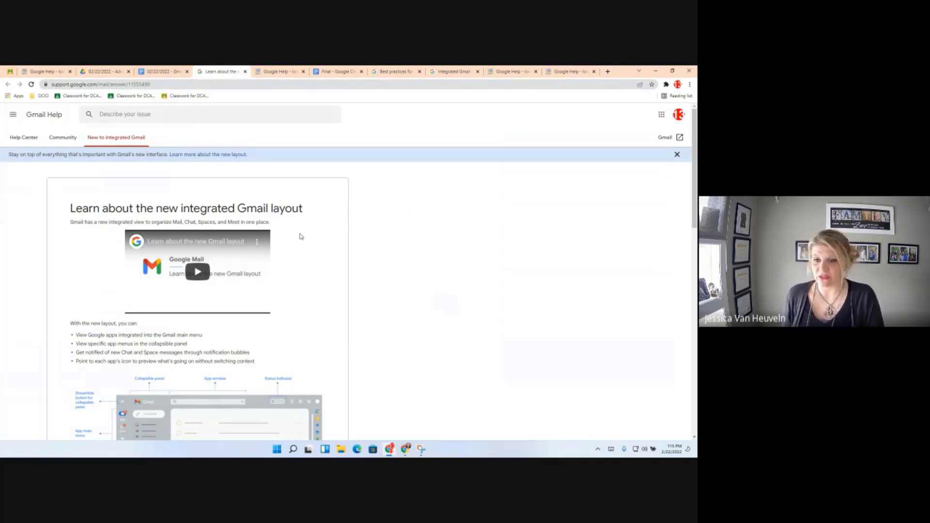
# Scroll to the layout diagram and zoom the help article to 125%.
pyautogui.scroll(-1, 300, 237)
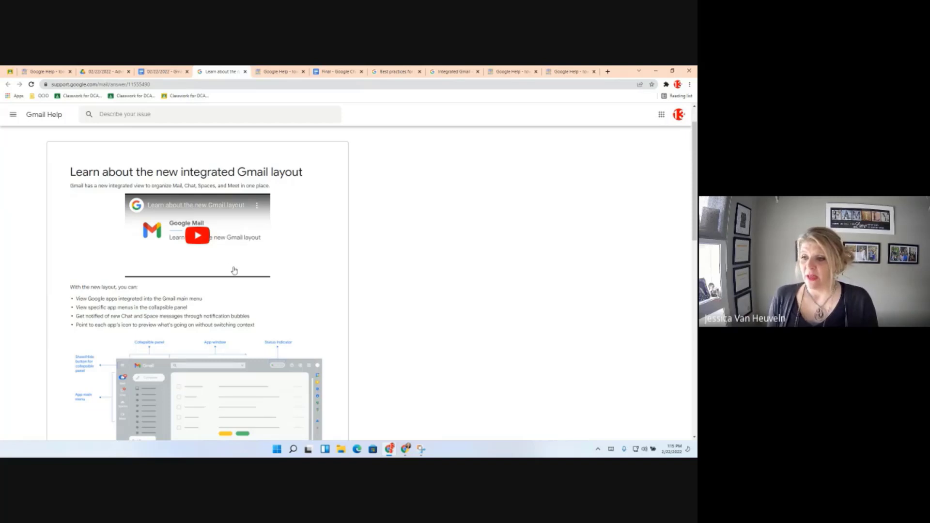
pyautogui.scroll(-1, 234, 271)
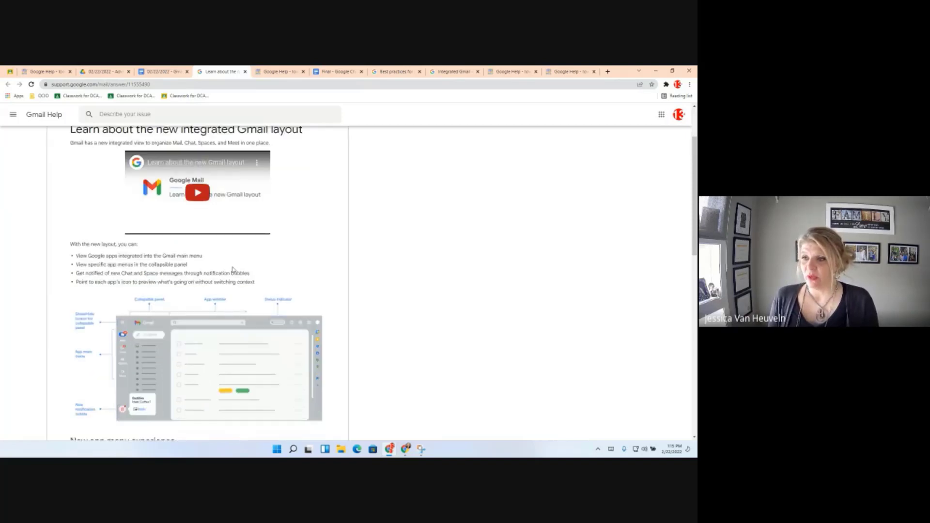
pyautogui.scroll(-3, 232, 270)
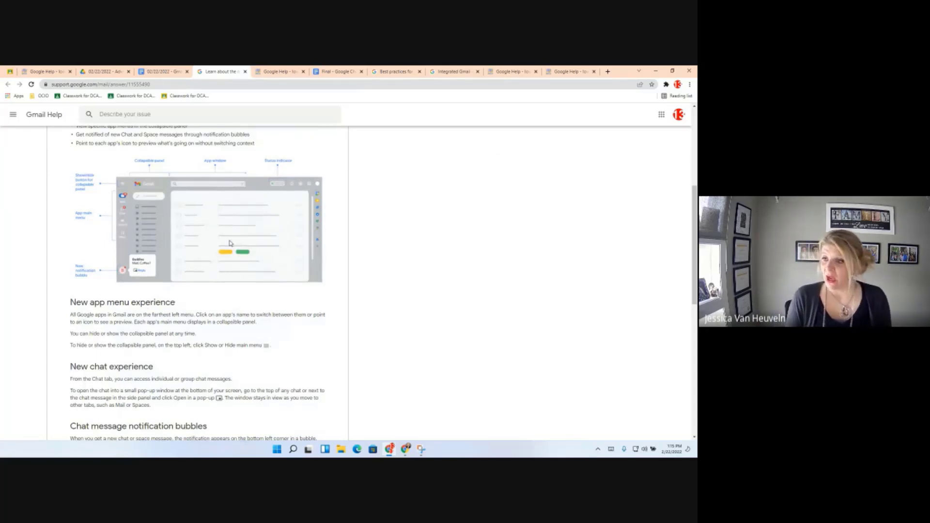
pyautogui.hotkey('ctrl', '+')
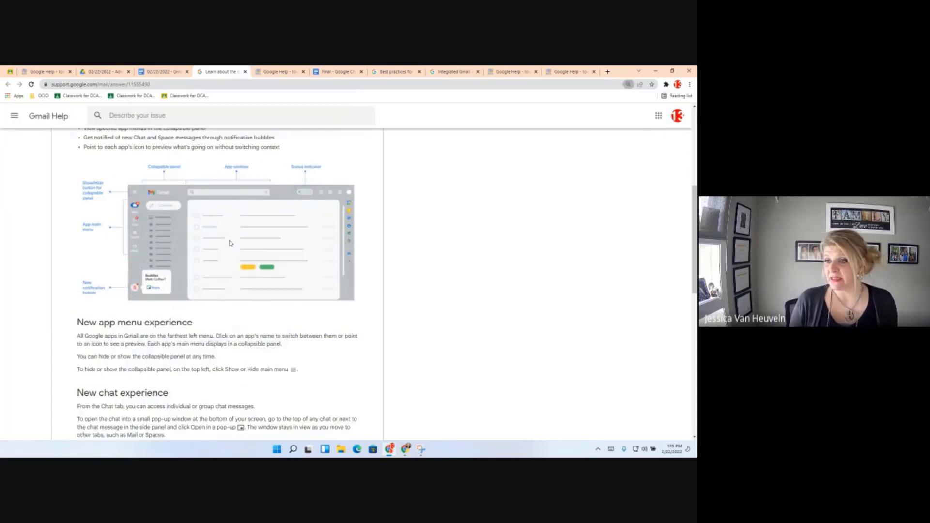
pyautogui.hotkey('ctrl', '+')
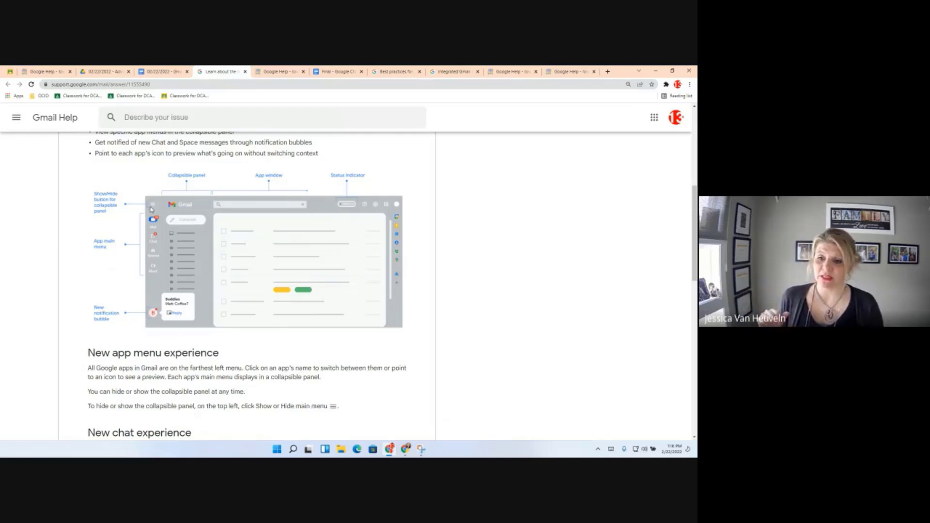
# Scroll the integrated layout article down to the Opt in and Opt out of the new view steps.
pyautogui.scroll(-4, 305, 271)
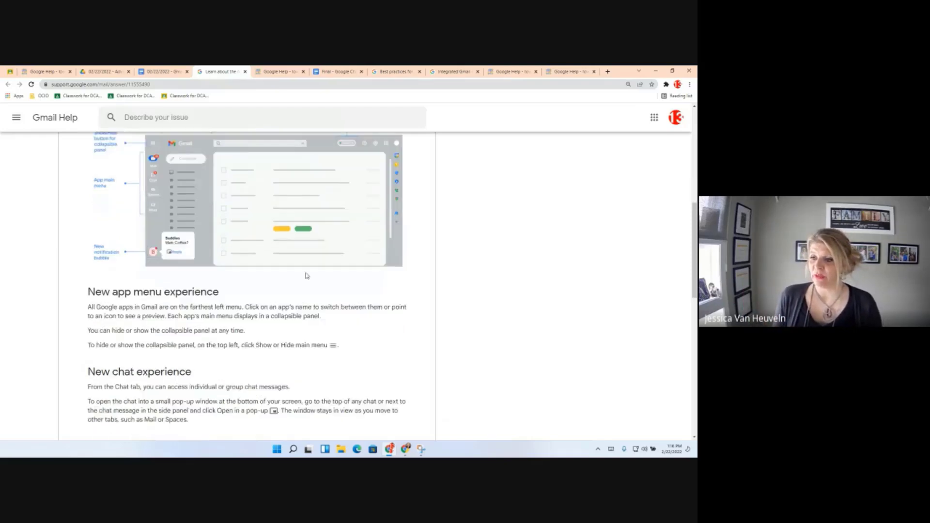
pyautogui.scroll(-1, 311, 293)
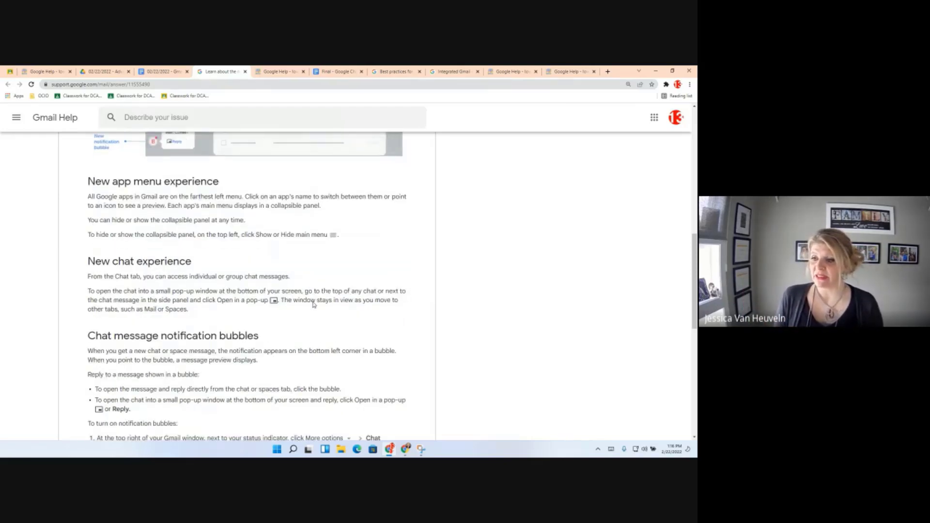
pyautogui.scroll(-1, 313, 305)
pyautogui.scroll(-6, 313, 306)
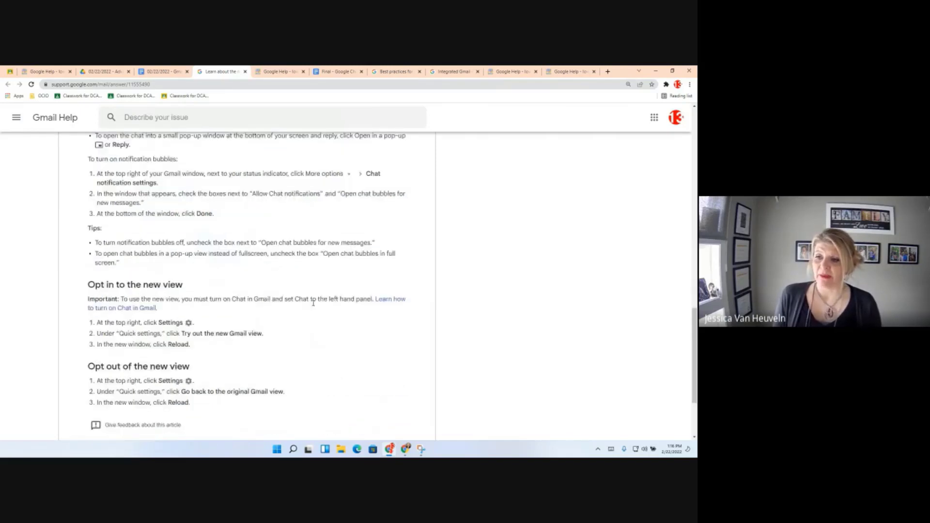
pyautogui.scroll(-1, 313, 304)
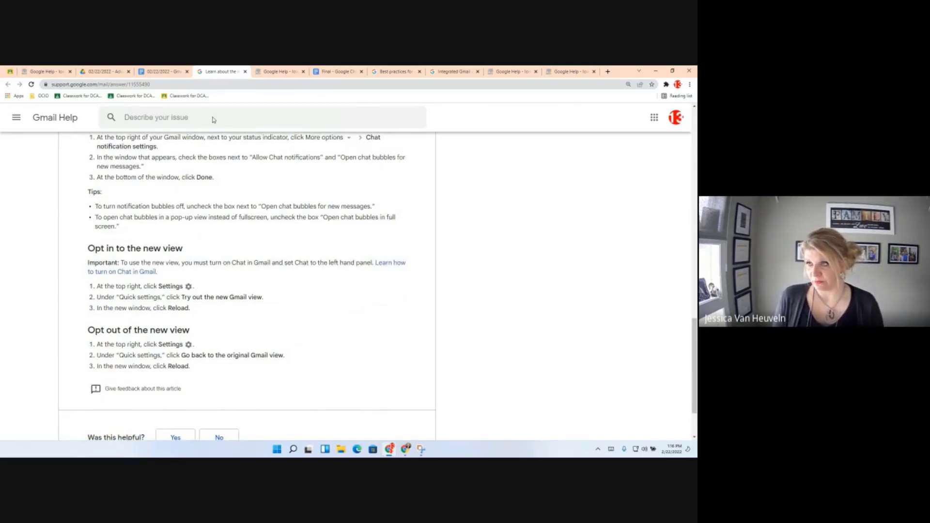
# Open the Gmail Objectives doc's Google Workspace Update link in its own tab.
pyautogui.click(167, 72)
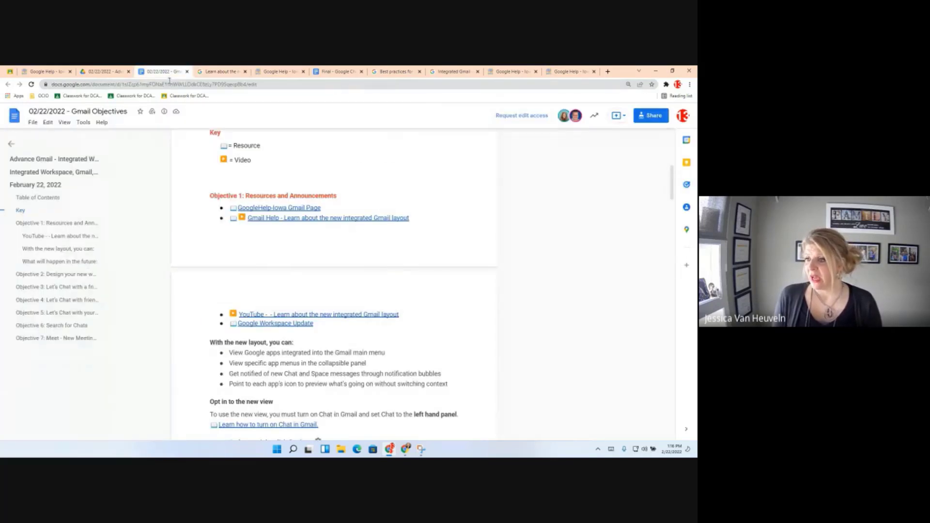
pyautogui.moveTo(271, 323)
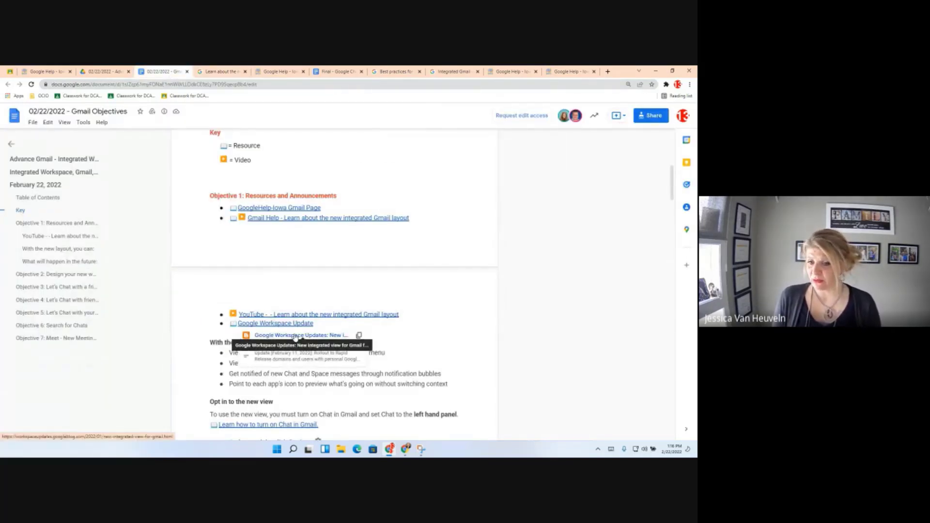
pyautogui.click(295, 336)
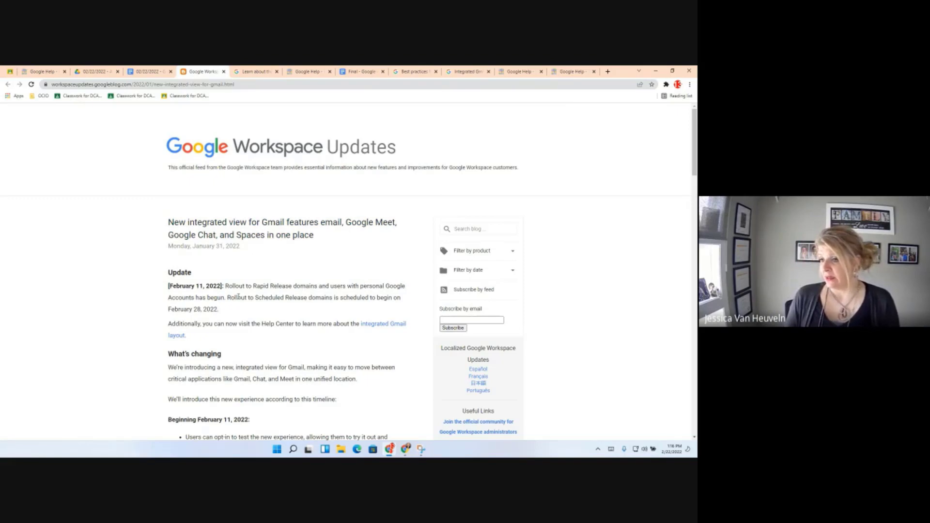
# Scroll into the blog post and highlight its publication date.
pyautogui.scroll(-1, 313, 306)
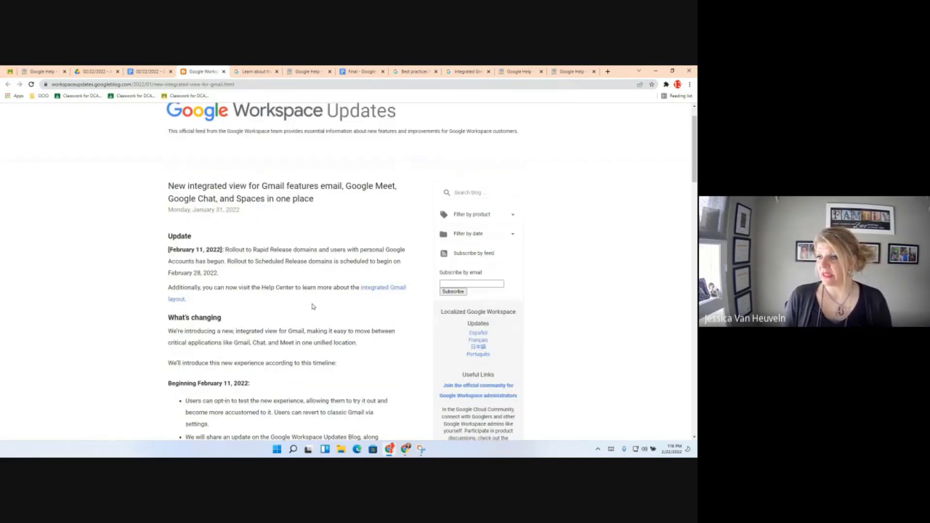
pyautogui.scroll(-1, 313, 306)
pyautogui.moveTo(248, 176); pyautogui.dragTo(149, 180)
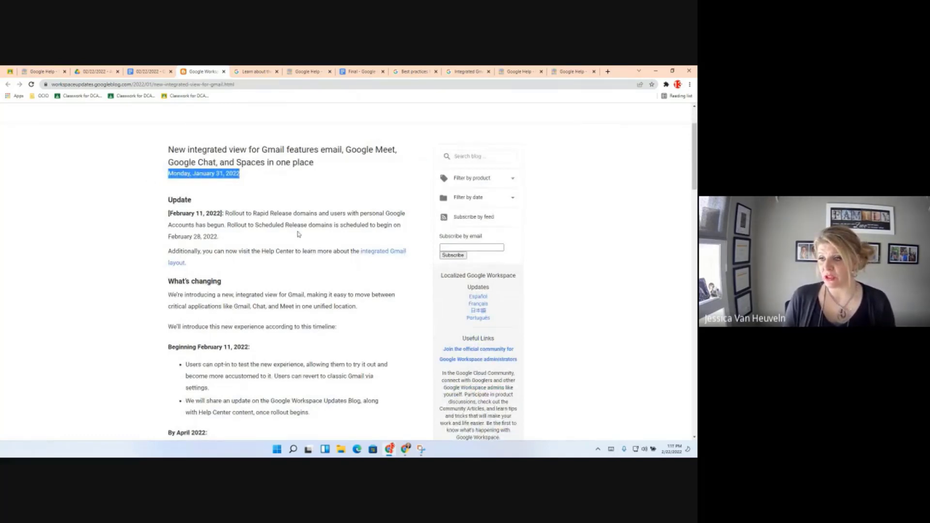
# Scroll to Rollout pace and highlight the Scheduled Release domains line.
pyautogui.scroll(-3, 298, 233)
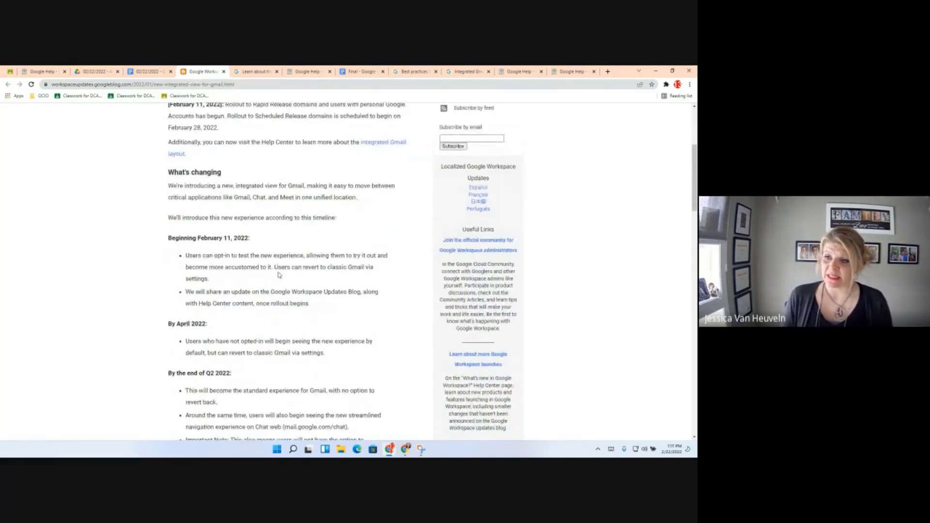
pyautogui.scroll(-3, 281, 276)
pyautogui.scroll(-10, 286, 290)
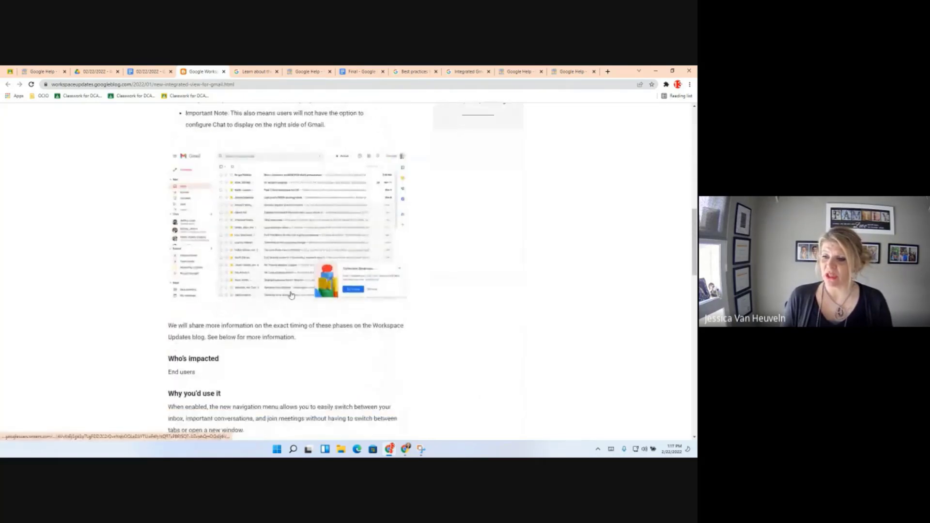
pyautogui.scroll(-7, 292, 295)
pyautogui.scroll(3, 287, 234)
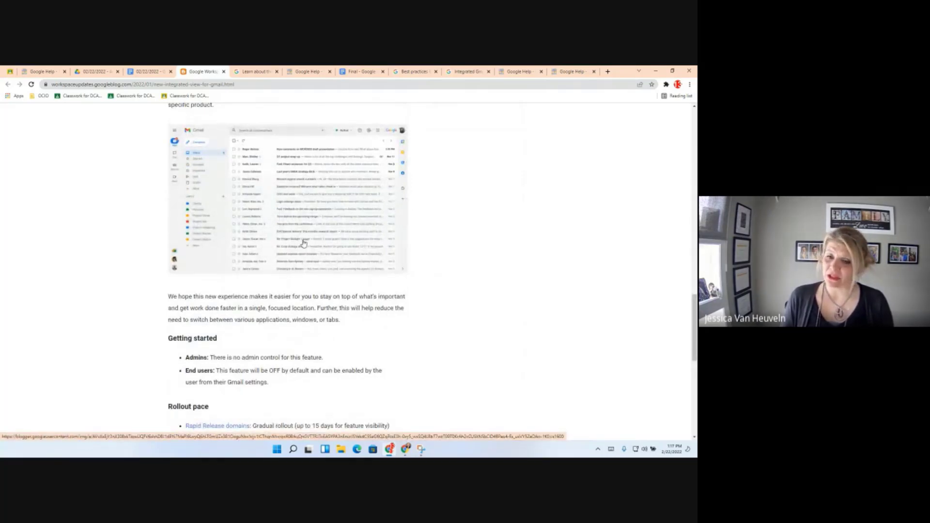
pyautogui.scroll(-3, 303, 243)
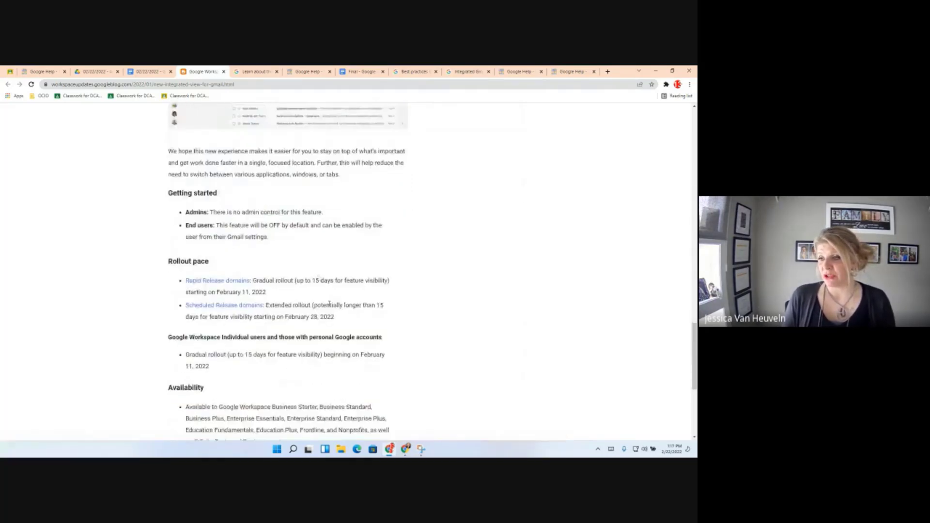
pyautogui.moveTo(340, 318); pyautogui.dragTo(185, 305)
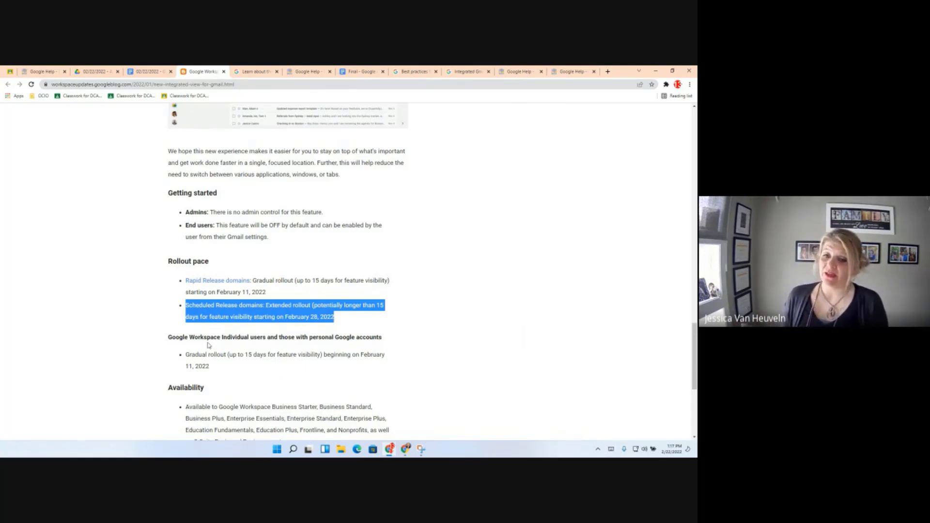
# Highlight the Rapid Release domains bullet instead, then scroll back up to Why you'd use it.
pyautogui.click(280, 292)
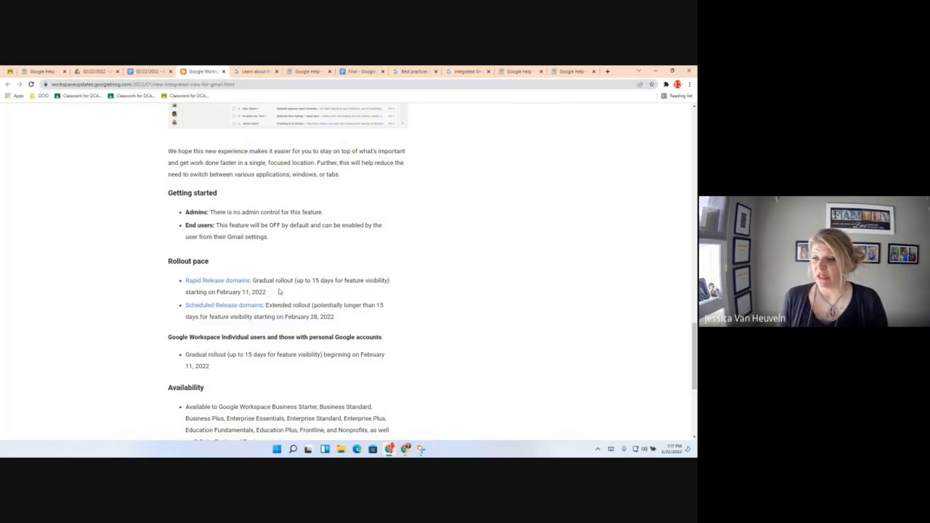
pyautogui.moveTo(270, 293); pyautogui.dragTo(177, 285)
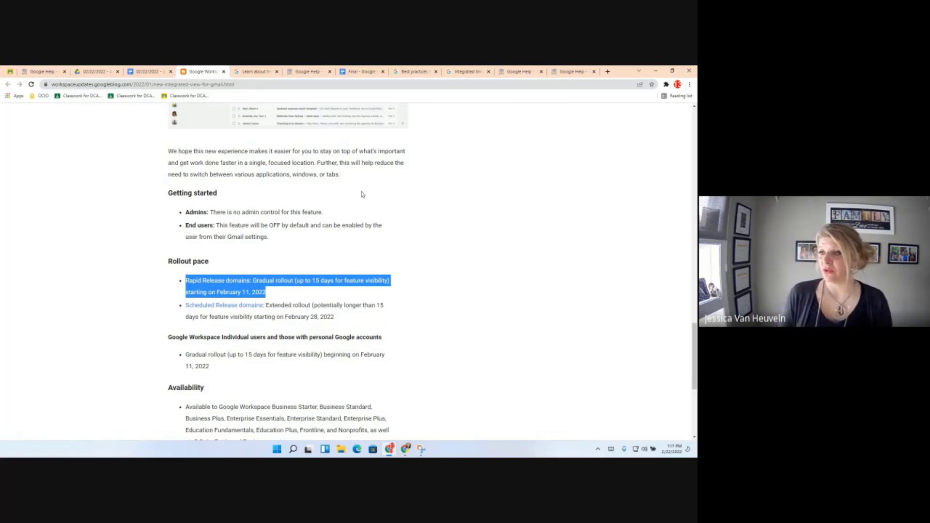
pyautogui.scroll(2, 358, 201)
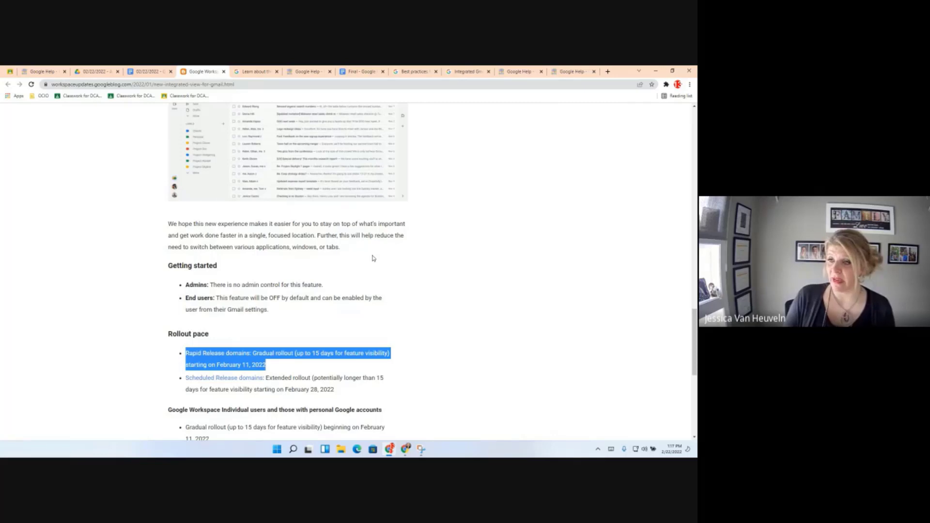
pyautogui.scroll(3, 373, 258)
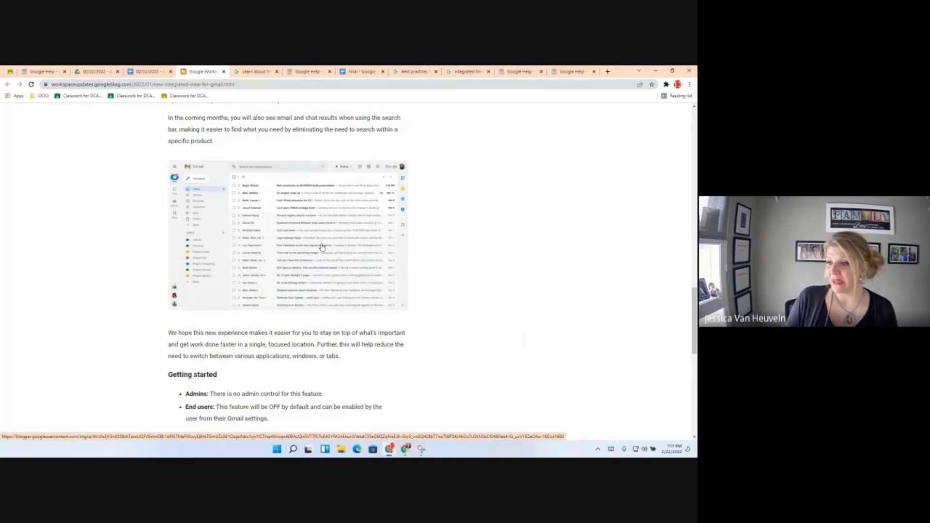
pyautogui.scroll(1, 322, 247)
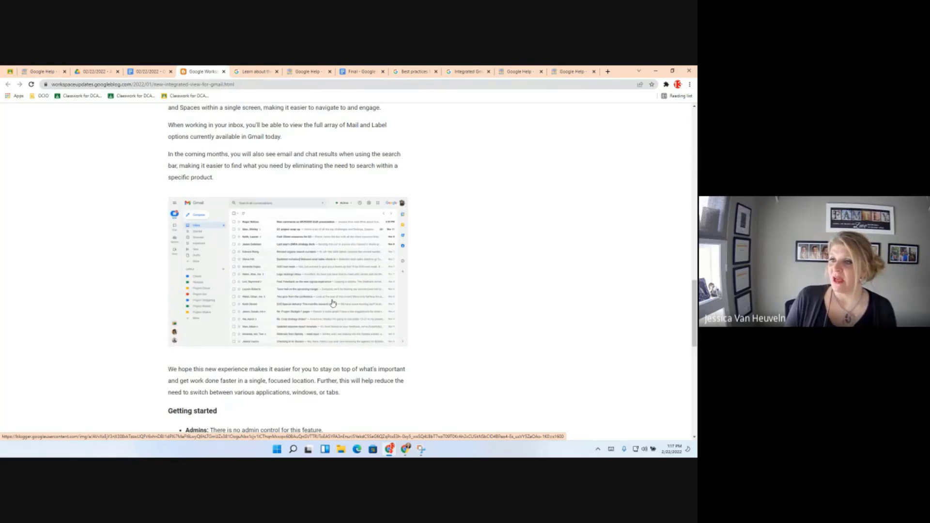
pyautogui.scroll(4, 332, 303)
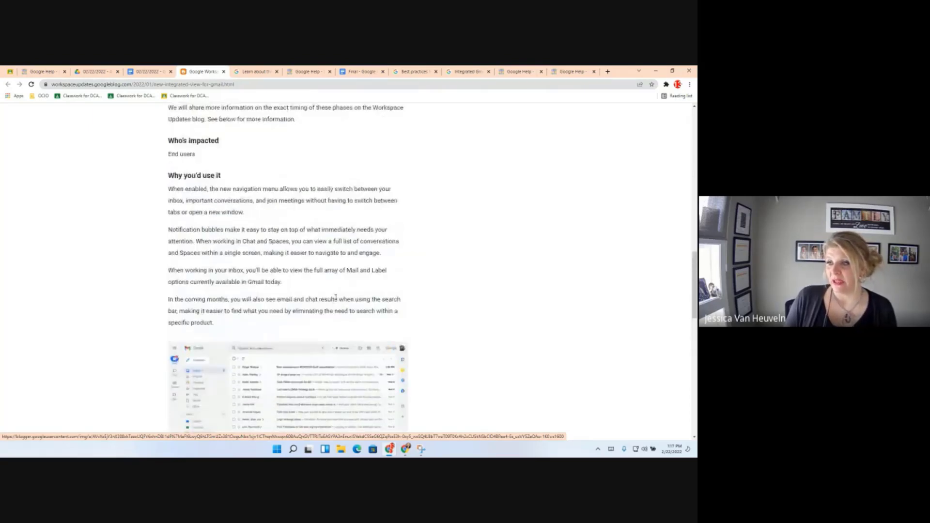
# Return to the Gmail Objectives document, select the Objective 1 heading, and scroll down to Objectives 2 and 3.
pyautogui.click(149, 71)
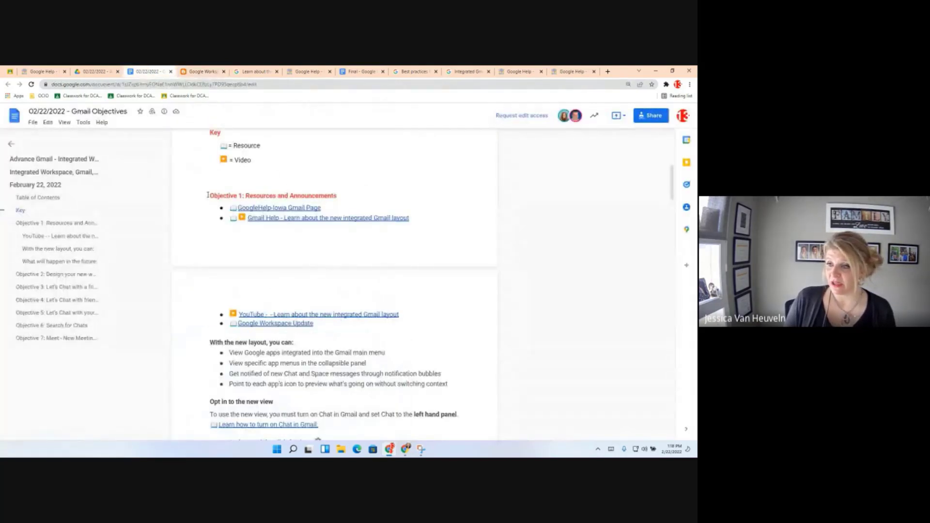
pyautogui.moveTo(207, 194); pyautogui.dragTo(353, 197)
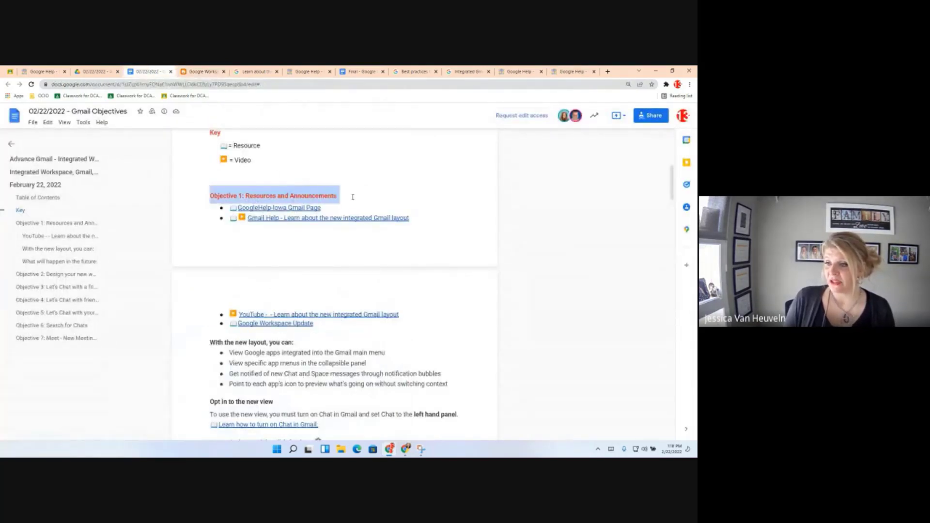
pyautogui.scroll(-3, 395, 344)
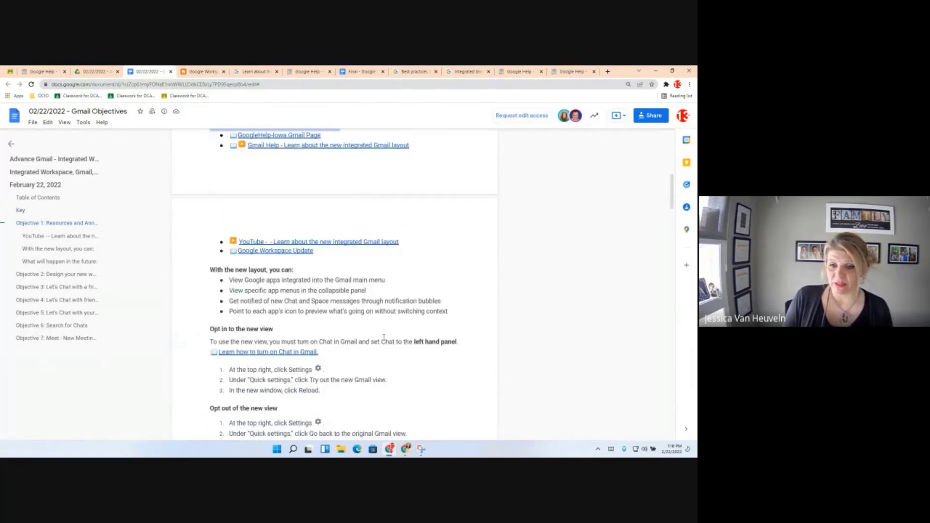
pyautogui.scroll(-1, 383, 338)
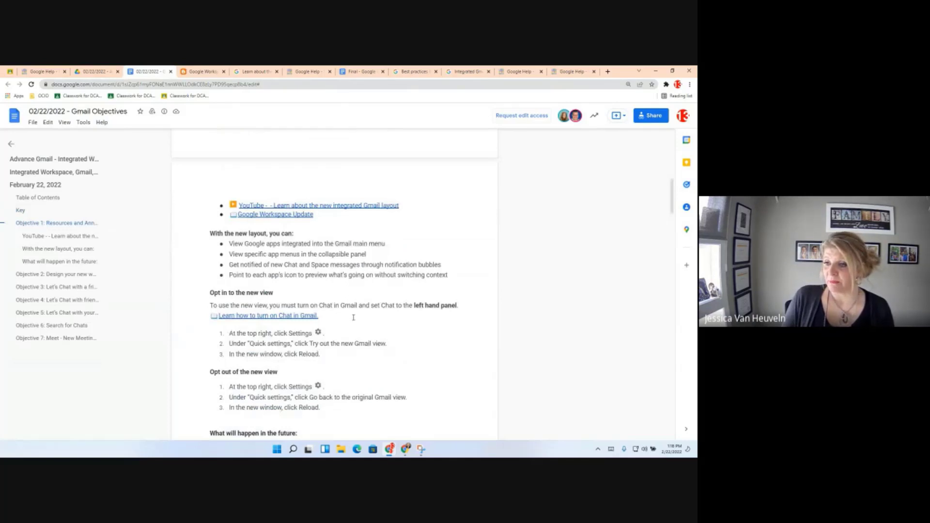
pyautogui.scroll(-1, 354, 322)
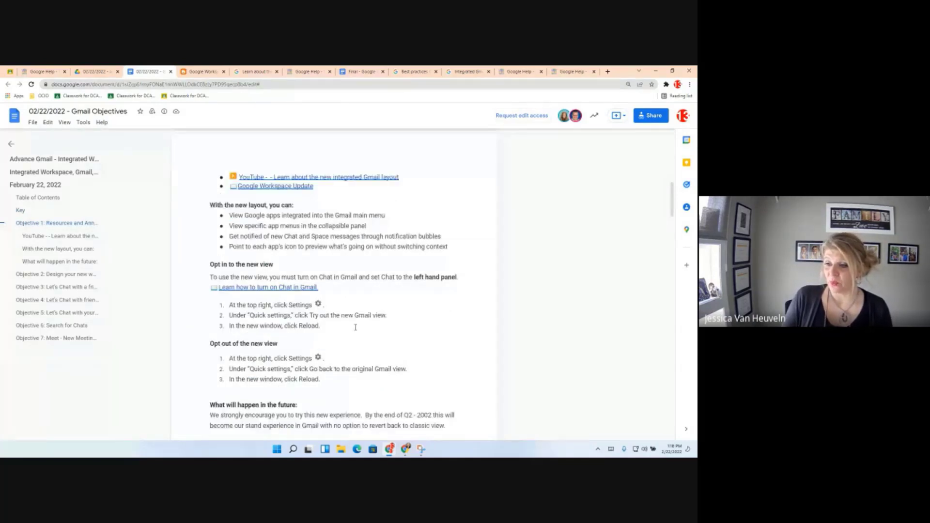
pyautogui.scroll(-4, 355, 327)
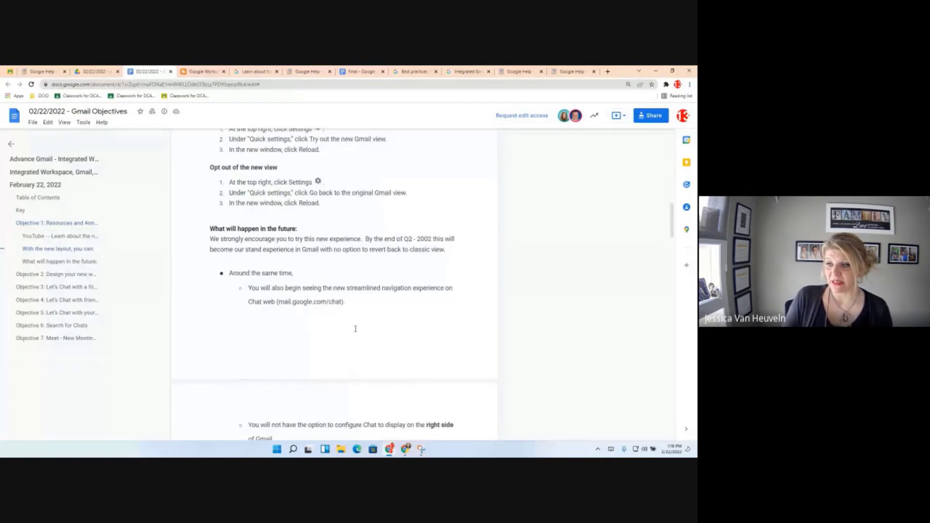
pyautogui.scroll(-2, 354, 328)
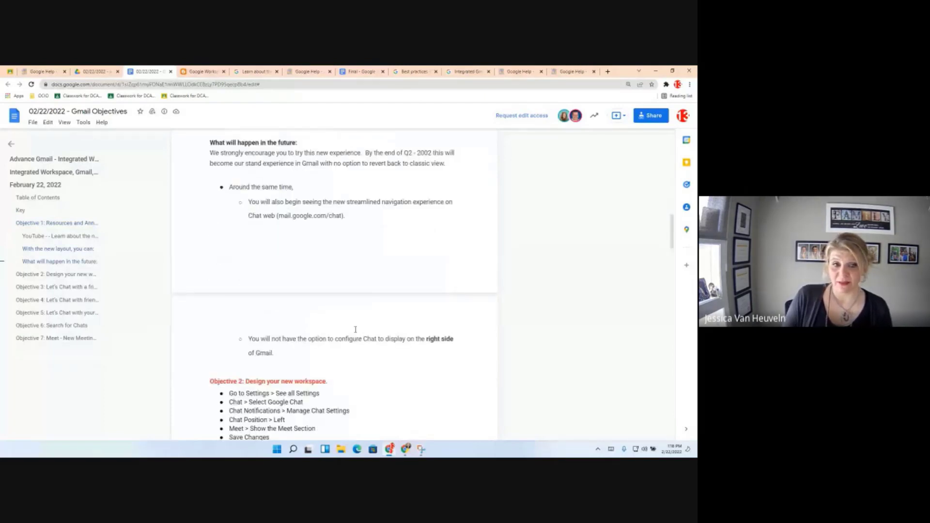
pyautogui.scroll(-2, 355, 330)
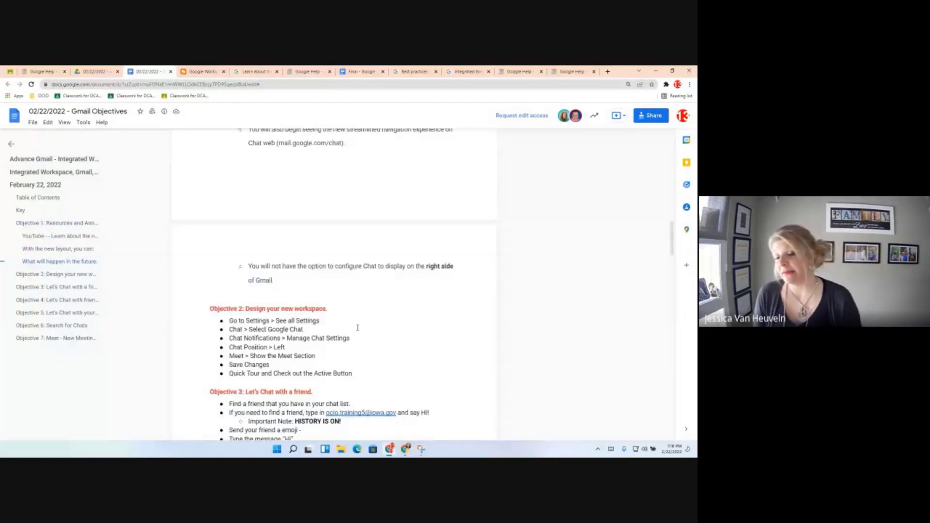
pyautogui.scroll(-2, 351, 321)
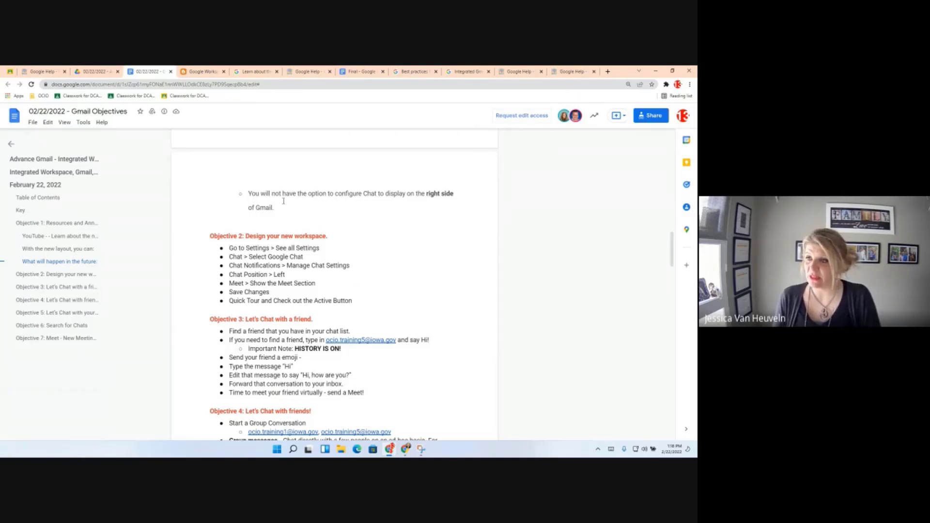
# In the Google Help - Iowa - Training tab, search 'gmail.c' and open the Gmail site.
pyautogui.rightClick(150, 74)
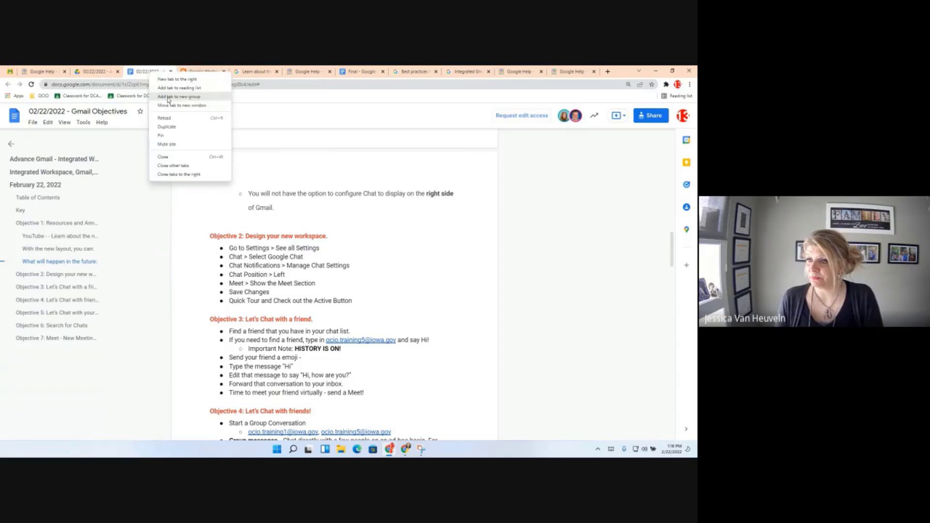
pyautogui.click(191, 177)
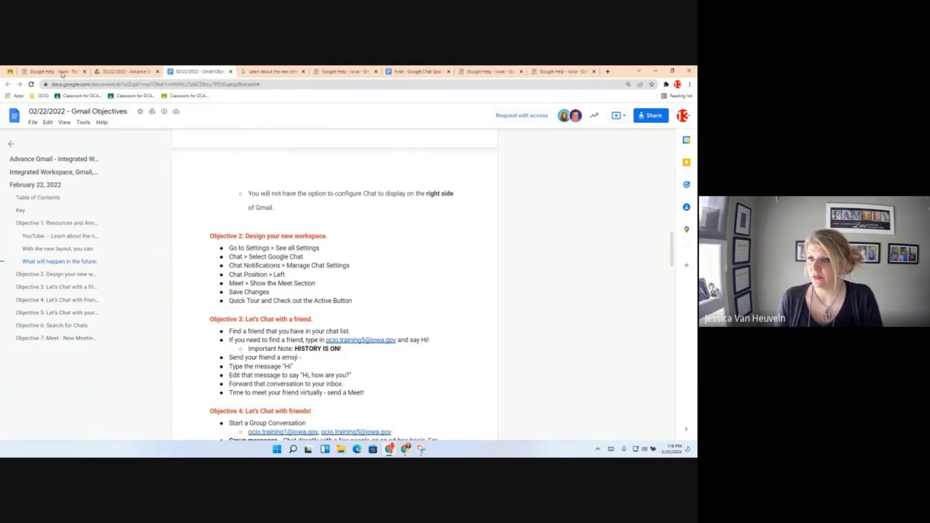
pyautogui.click(62, 74)
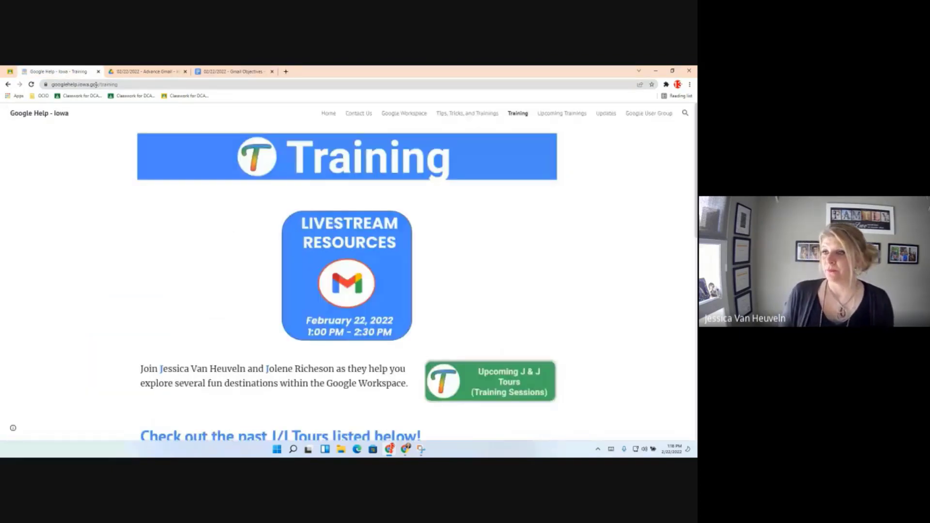
pyautogui.click(96, 85)
pyautogui.write('gmail')
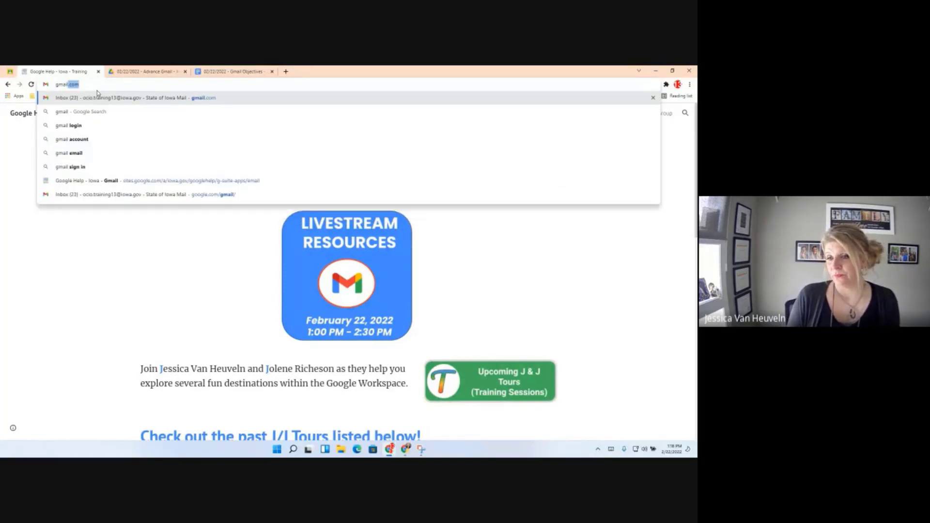
pyautogui.write('.c')
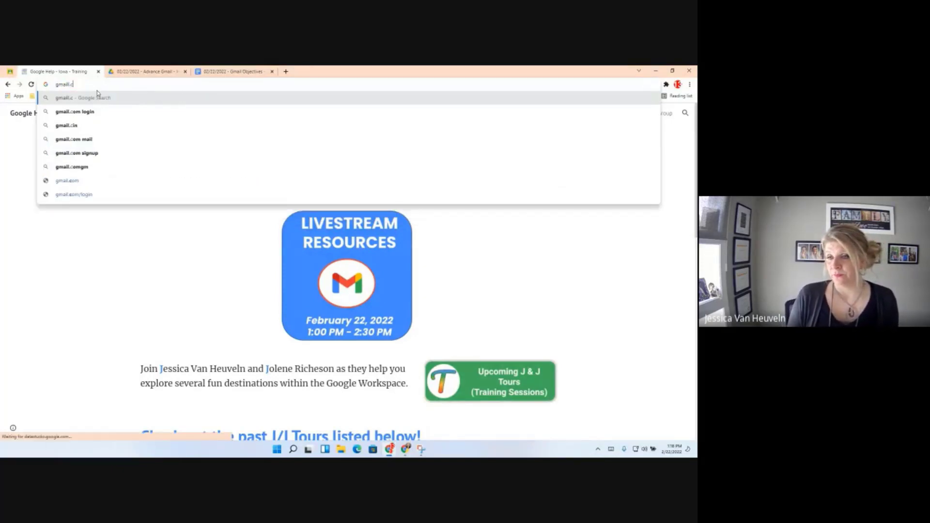
pyautogui.press('Return')
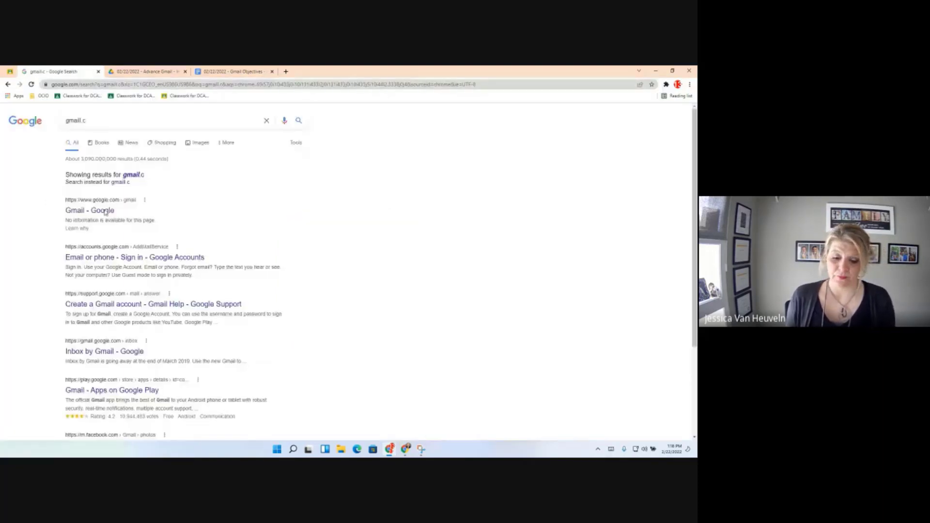
pyautogui.click(105, 211)
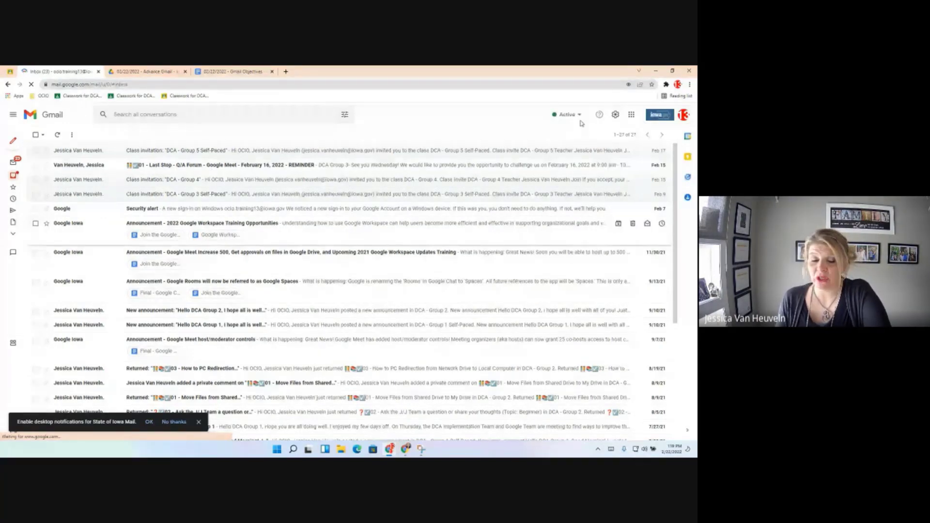
# Go to See all settings in Gmail and show the Chat and Meet tab.
pyautogui.click(615, 116)
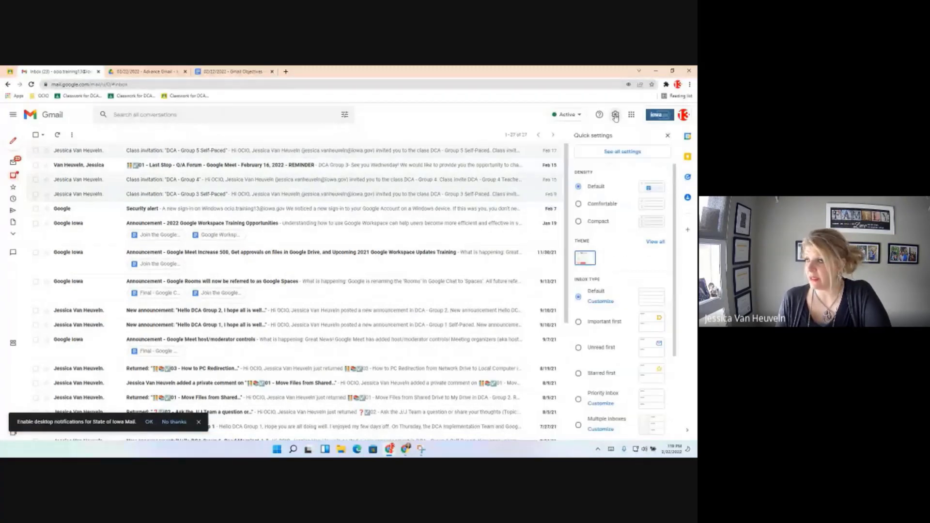
pyautogui.click(613, 153)
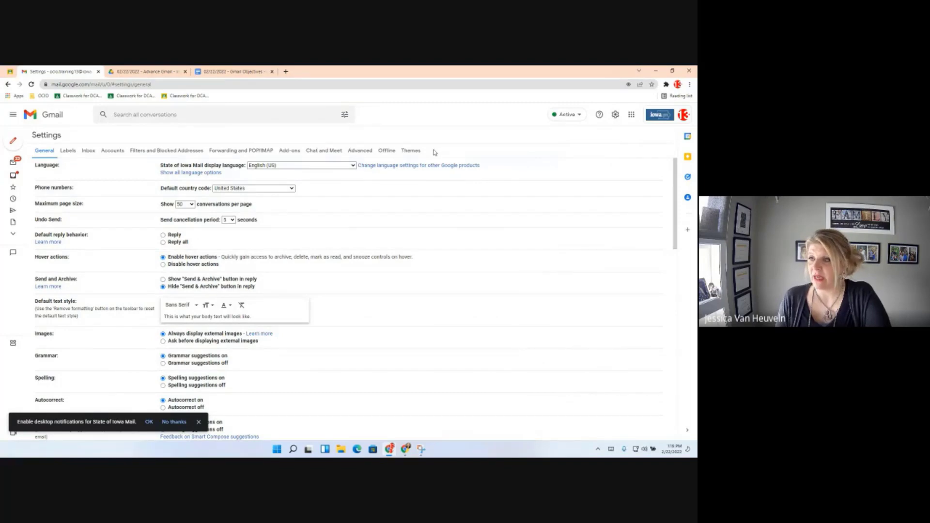
pyautogui.click(323, 153)
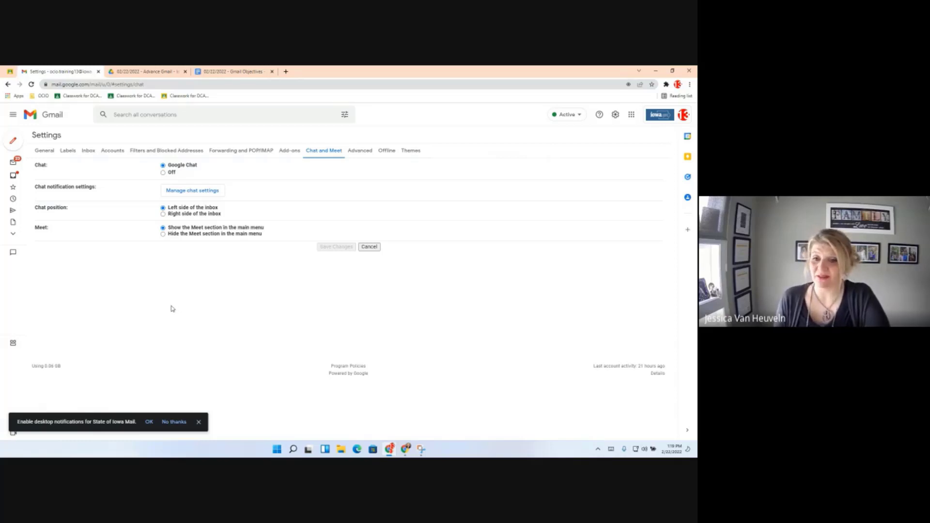
# Open Manage chat settings and browse the notification sounds, leaving Tones selected.
pyautogui.click(187, 193)
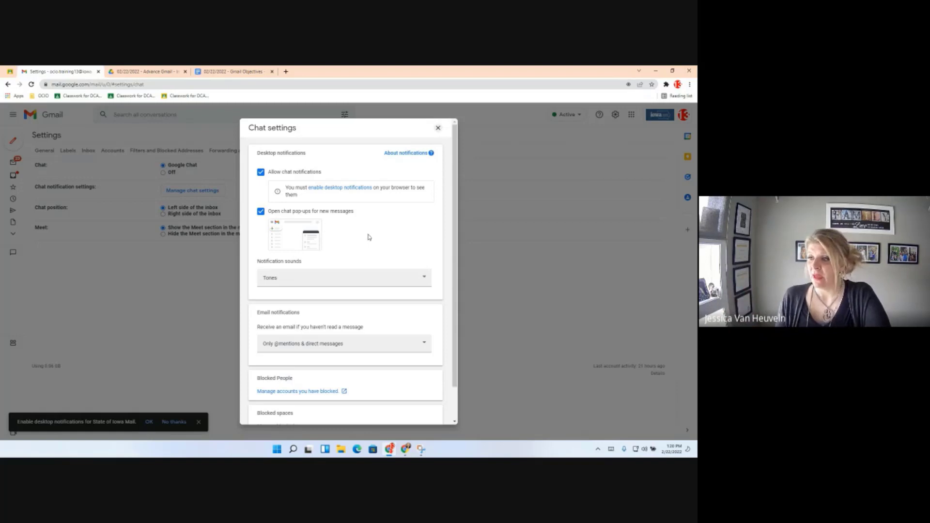
pyautogui.scroll(-1, 387, 268)
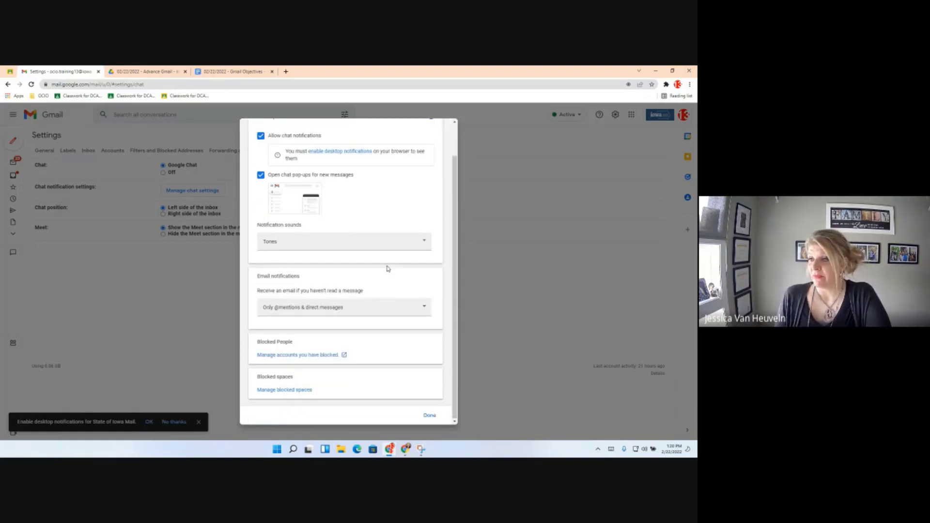
pyautogui.click(425, 243)
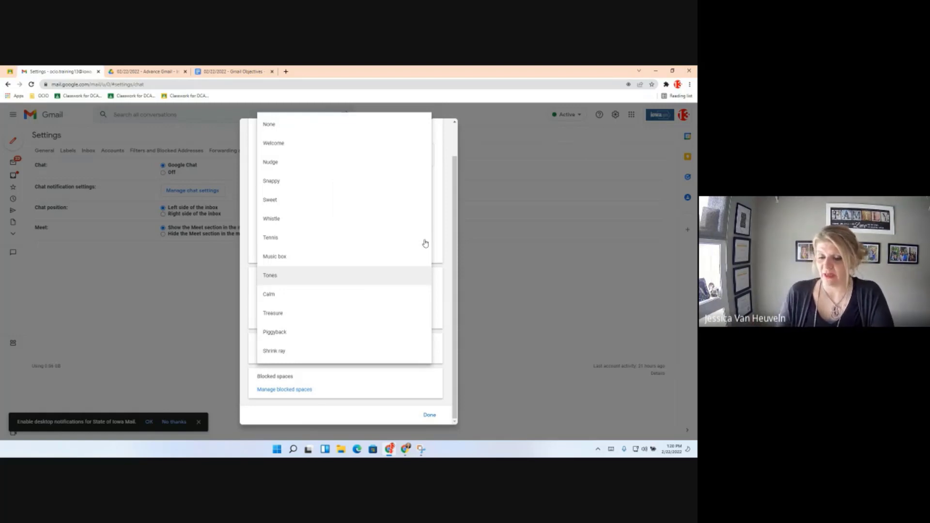
pyautogui.click(446, 245)
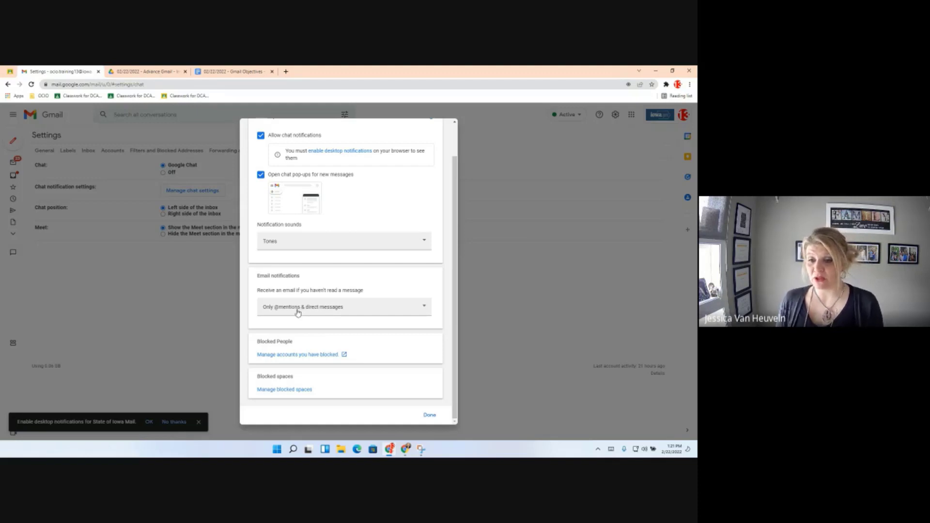
pyautogui.click(426, 307)
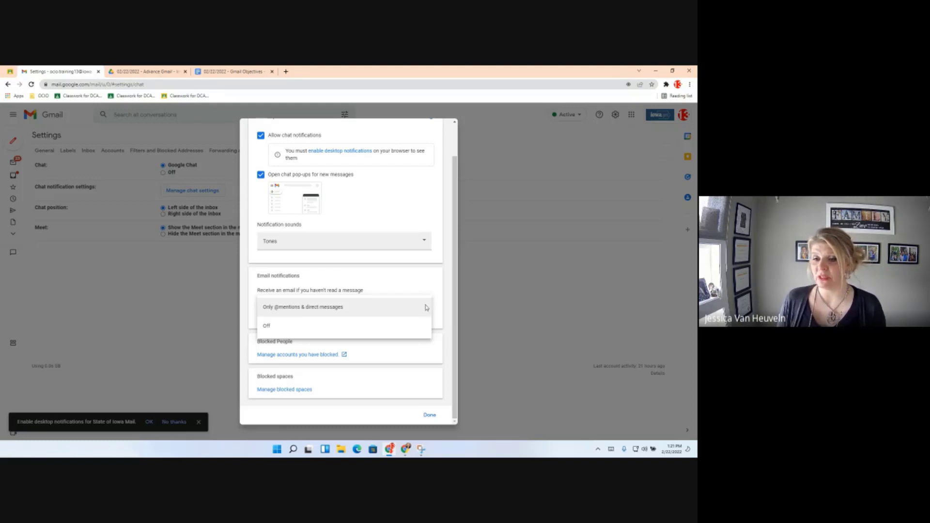
pyautogui.click(410, 366)
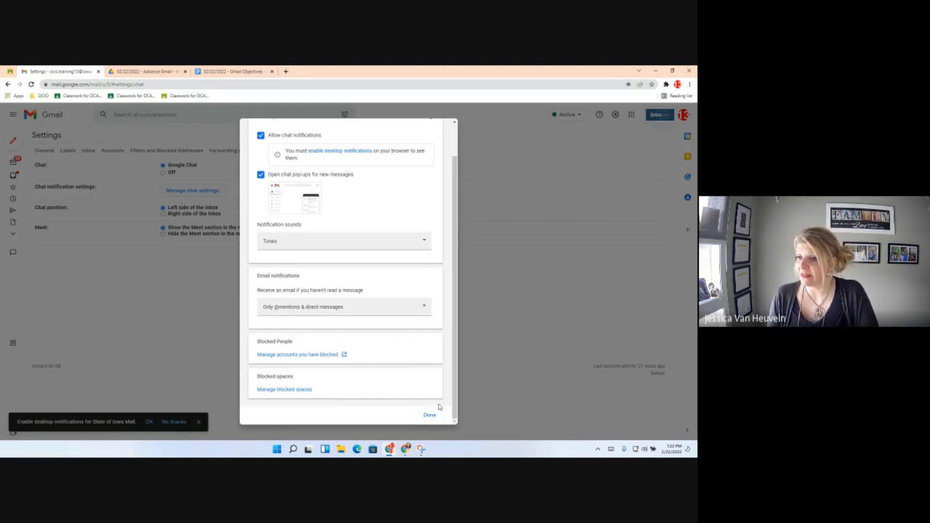
pyautogui.click(430, 414)
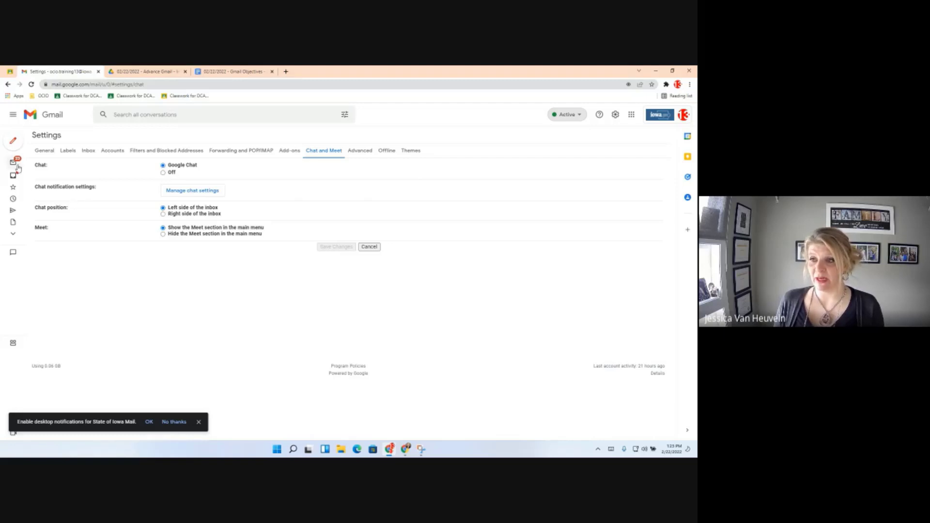
# Go back from the Settings page to the Gmail inbox using the left navigation rail.
pyautogui.moveTo(14, 164)
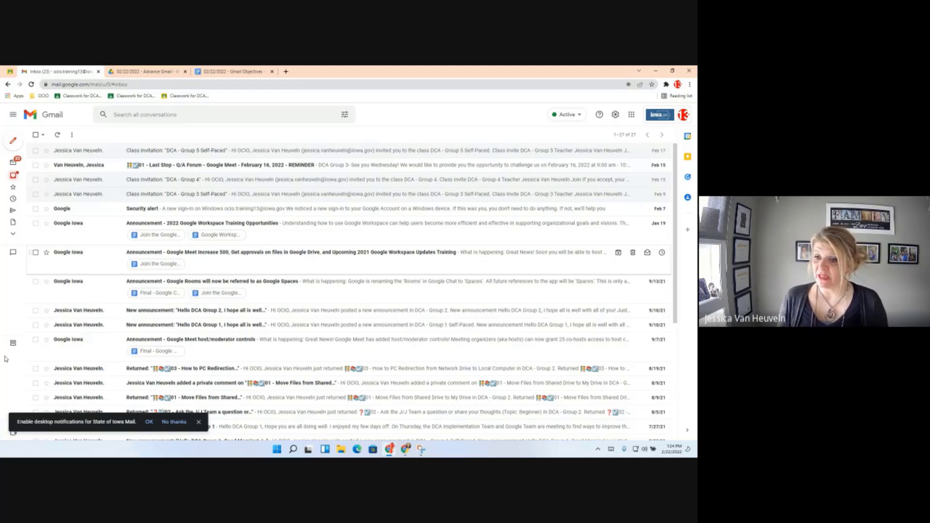
# Show the Automatic, Do not disturb, Set as away and Add a status options from the Active dropdown.
pyautogui.moveTo(7, 135)
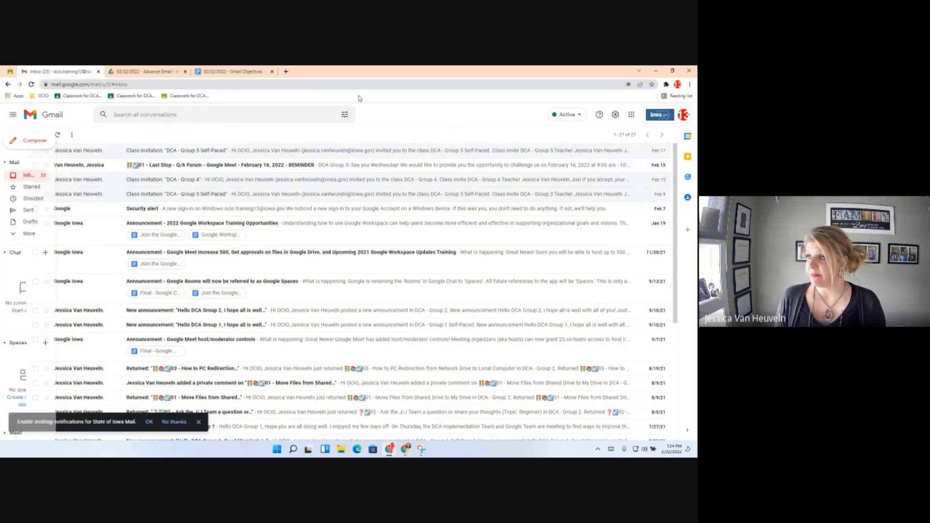
pyautogui.click(579, 116)
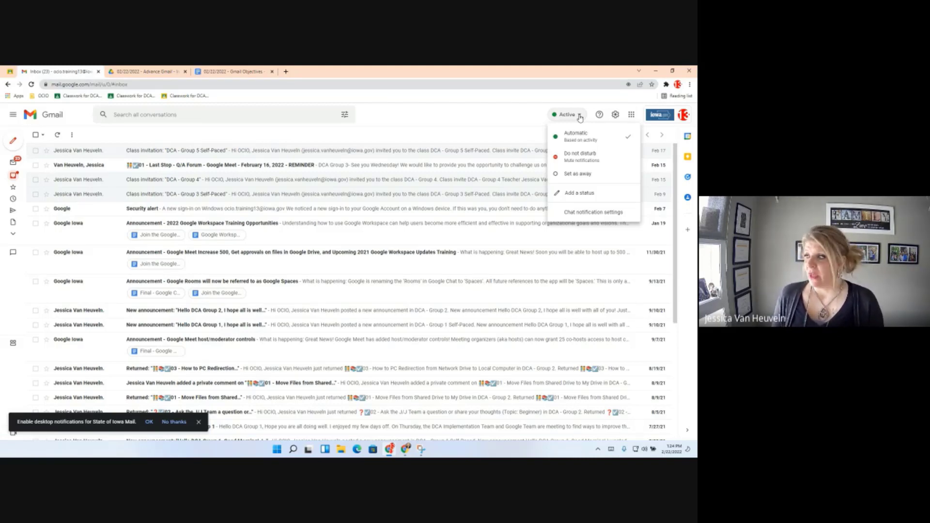
# Preview the Do not disturb mute durations, then bring back the chat status choices.
pyautogui.click(572, 161)
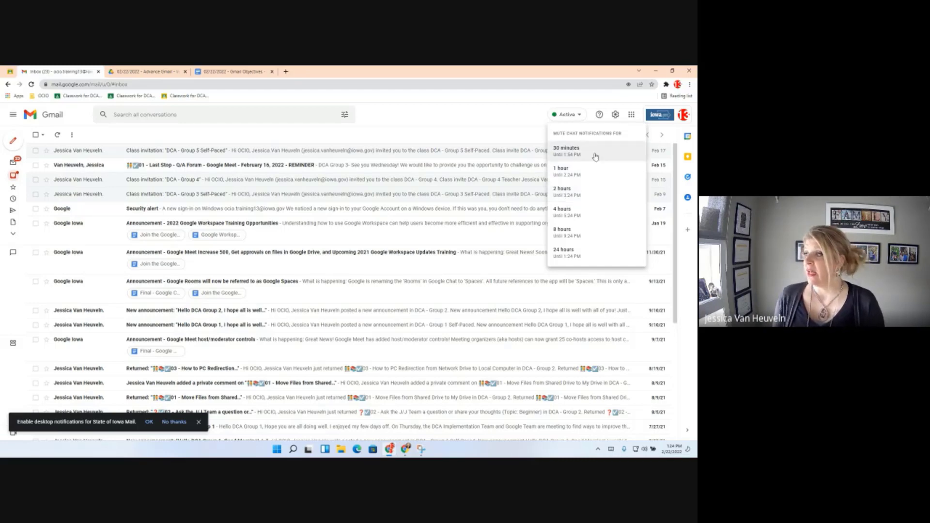
pyautogui.click(583, 117)
pyautogui.click(583, 117)
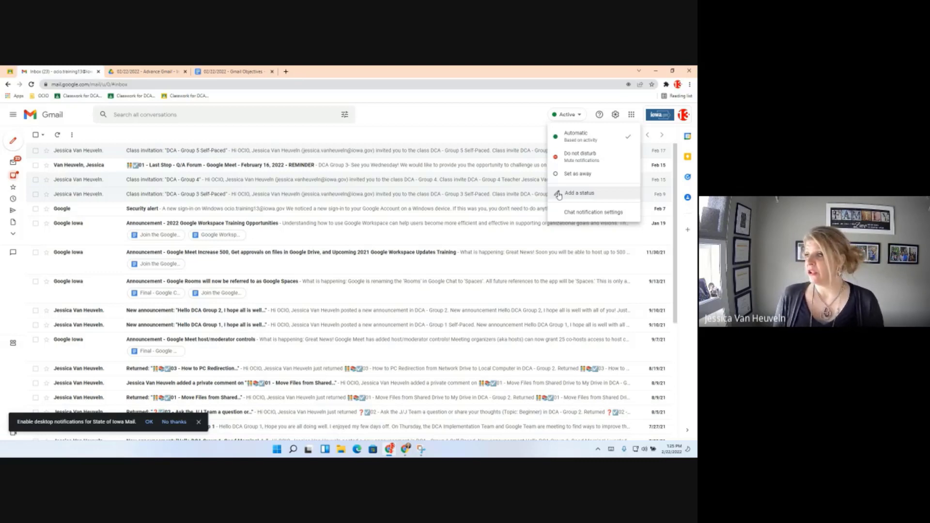
# Add a status with the house-with-garden emoji, found by searching 'Home', and text 'Working Remotely'.
pyautogui.click(558, 194)
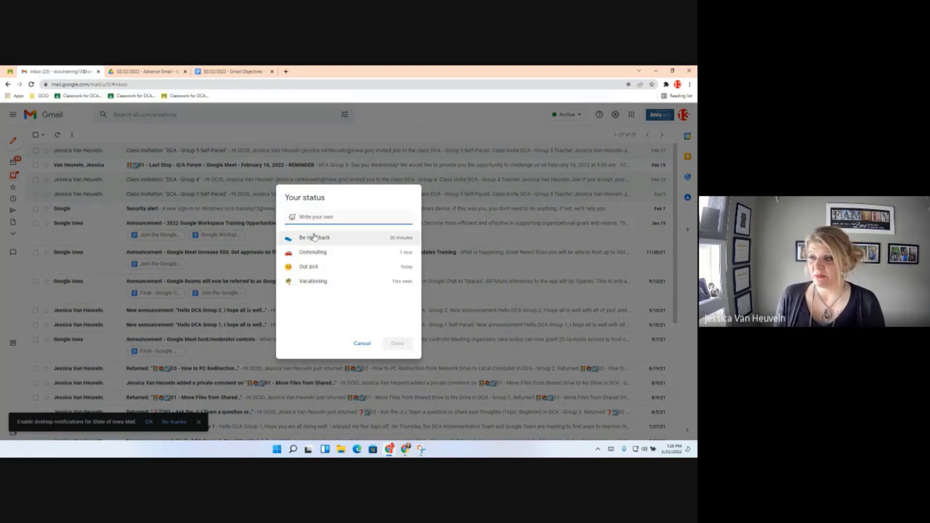
pyautogui.click(292, 219)
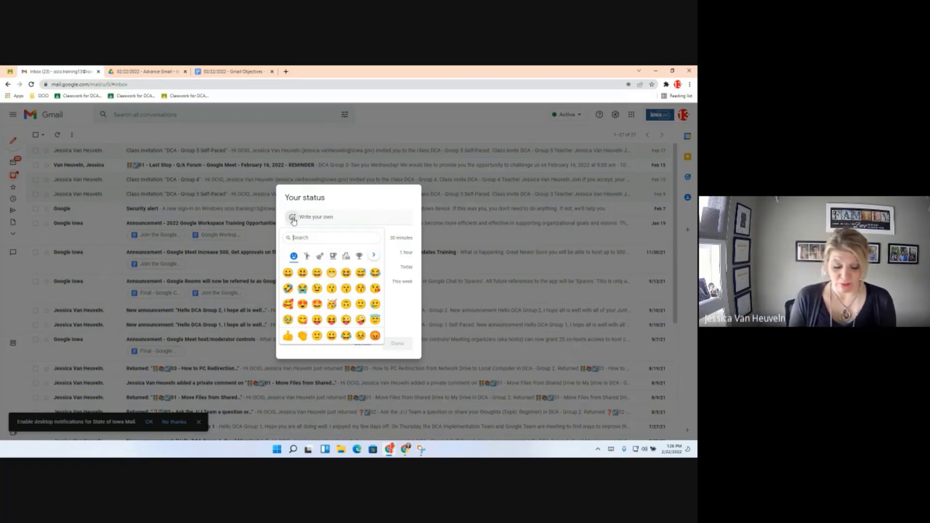
pyautogui.write('Home')
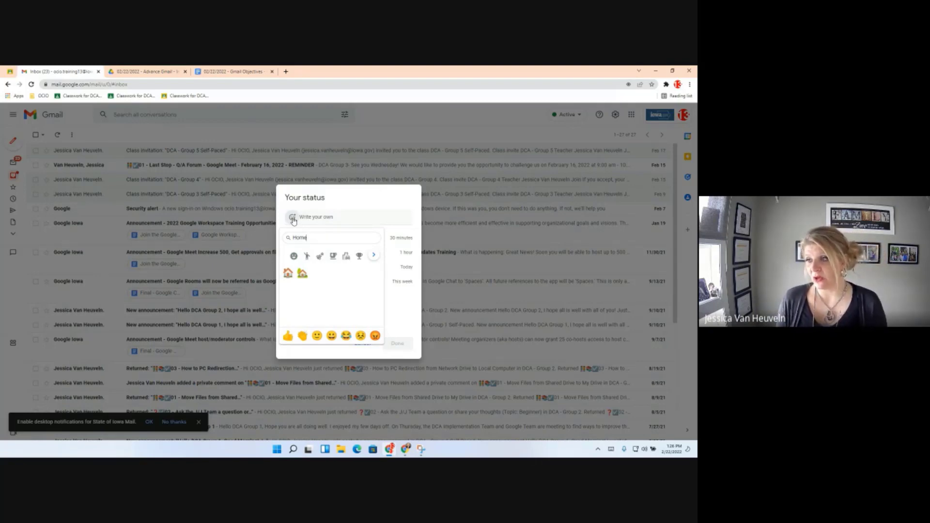
pyautogui.click(302, 274)
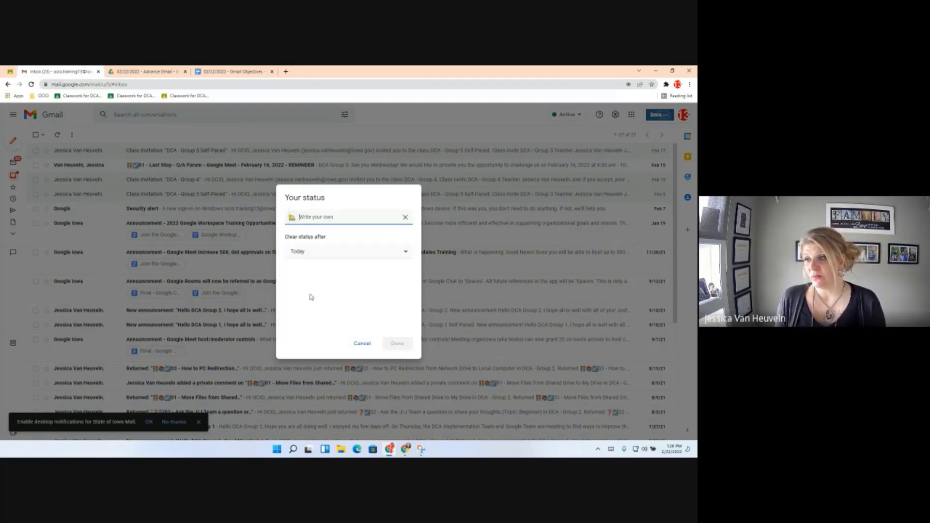
pyautogui.write('Work')
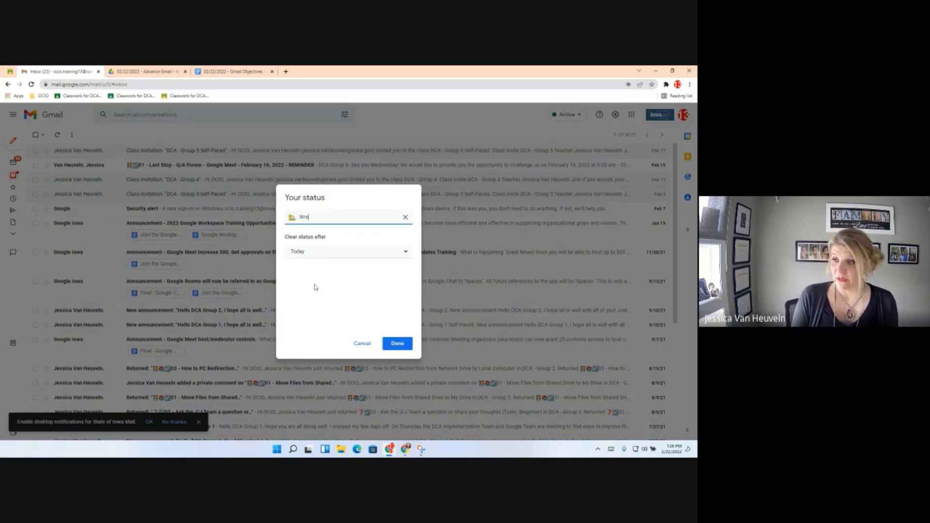
pyautogui.write('ing Remotely')
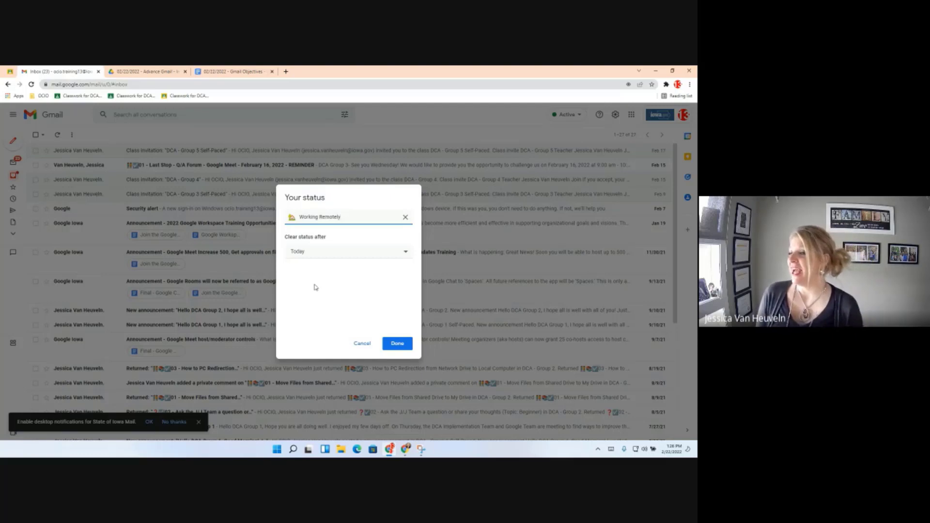
# Set the status to clear after This week, save it, and verify it in the status menu.
pyautogui.click(351, 253)
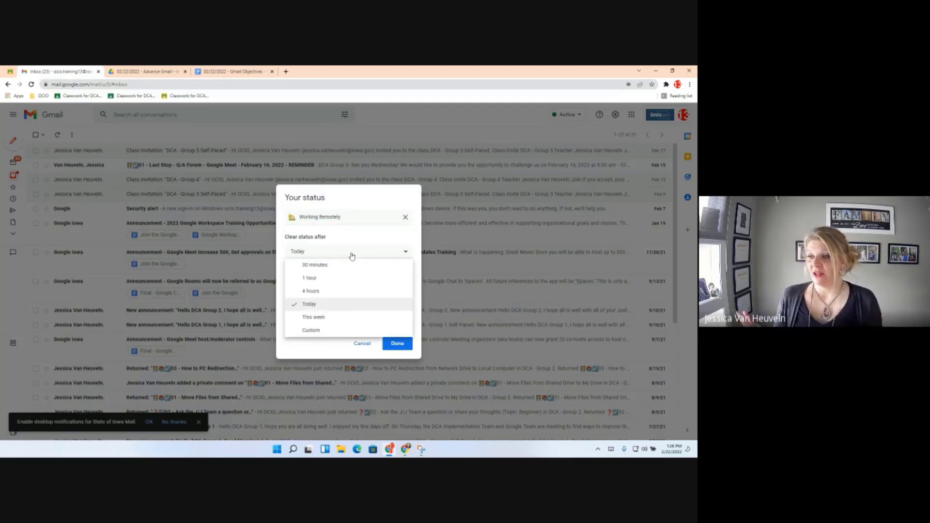
pyautogui.click(334, 317)
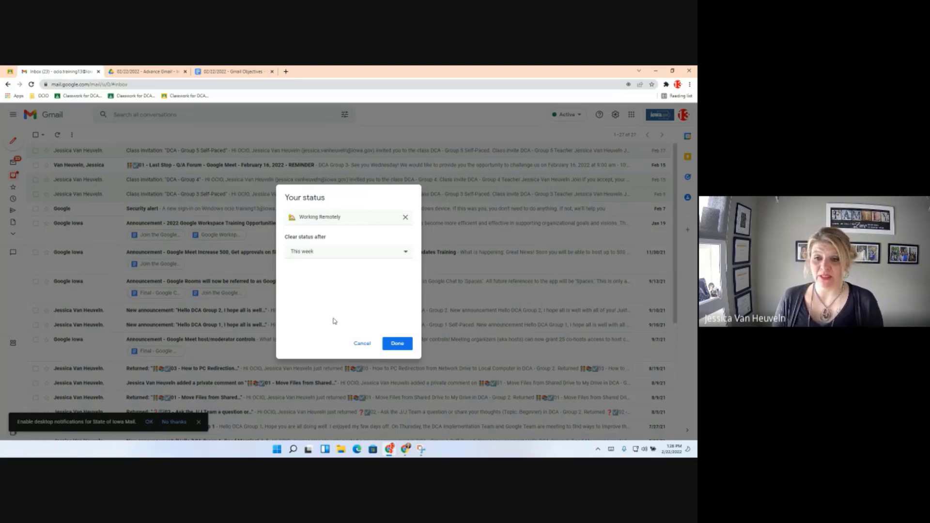
pyautogui.click(401, 345)
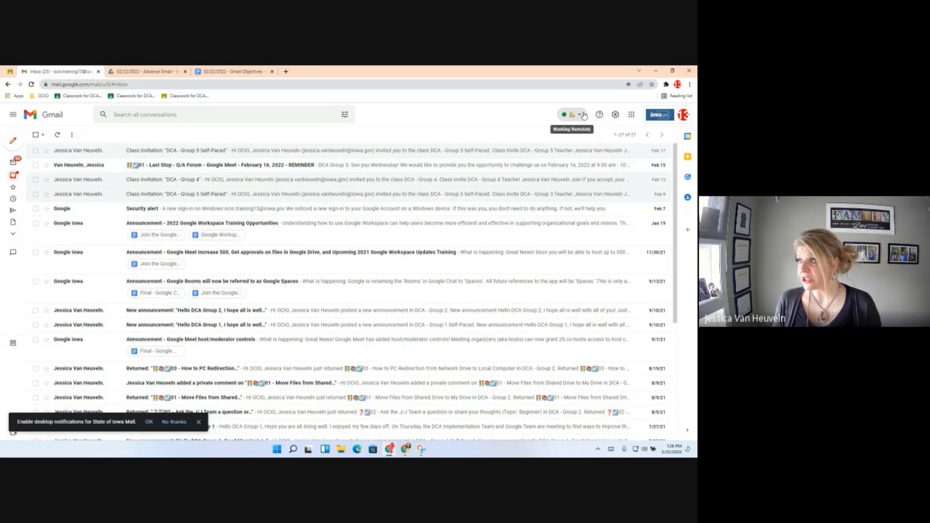
pyautogui.click(584, 116)
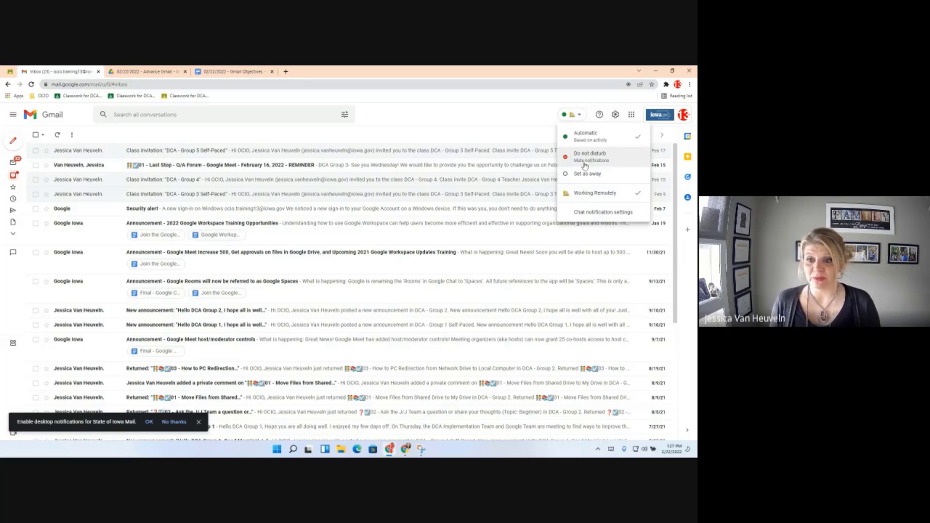
pyautogui.click(429, 125)
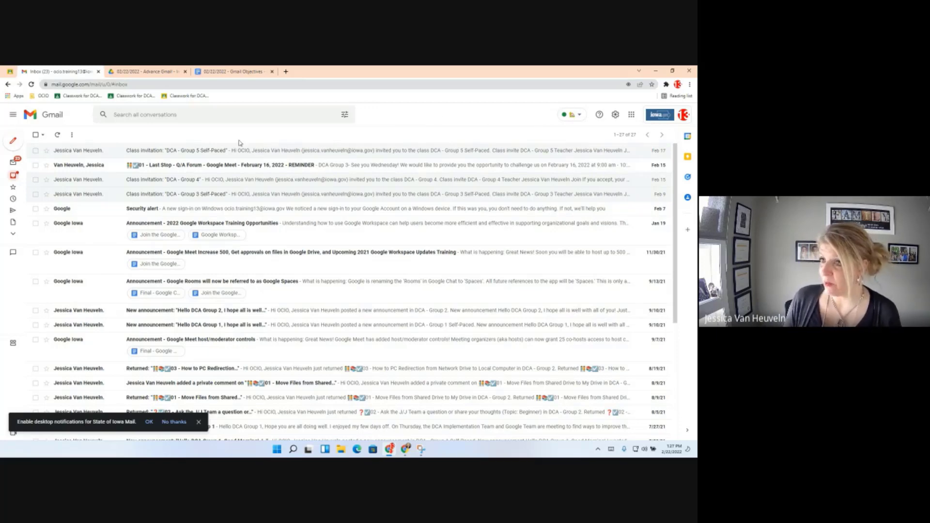
pyautogui.click(235, 72)
pyautogui.scroll(-3, 310, 232)
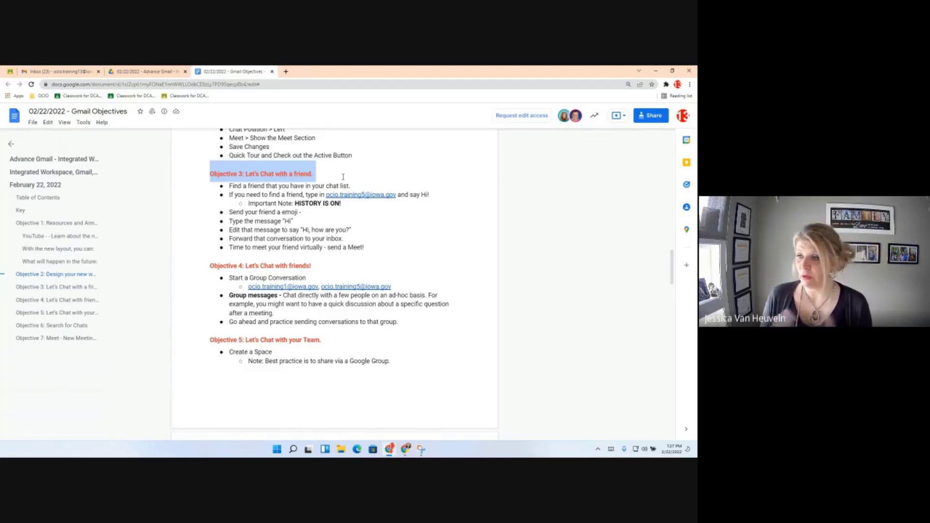
pyautogui.click(53, 72)
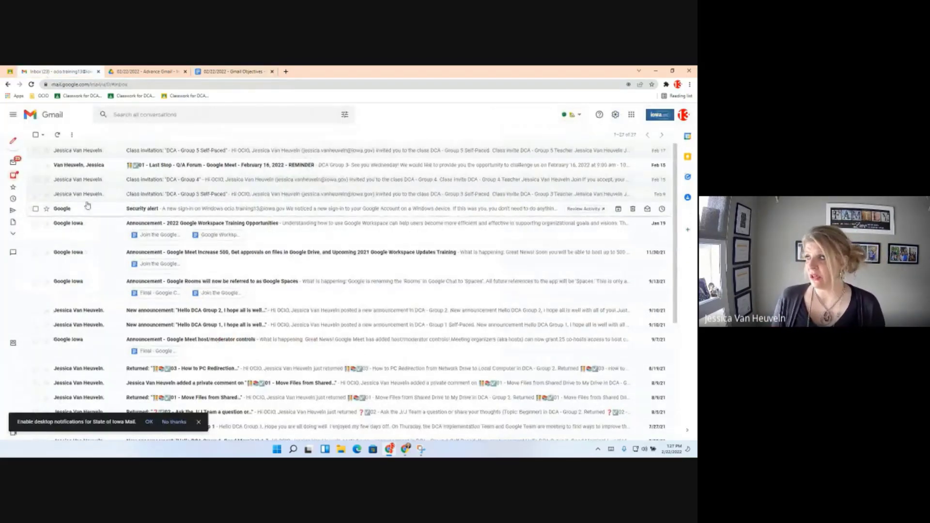
# Expand the side panel and start a new chat, searching for 'Ocio training'.
pyautogui.click(13, 114)
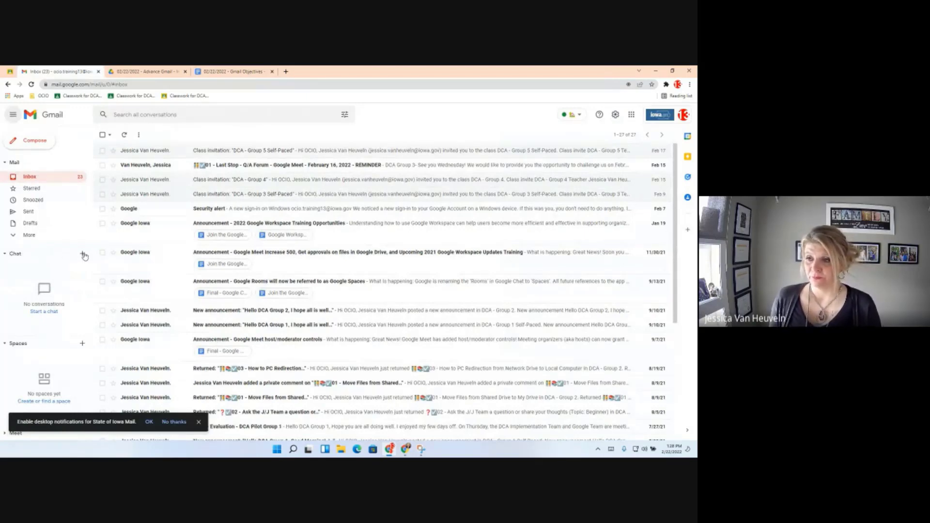
pyautogui.click(83, 254)
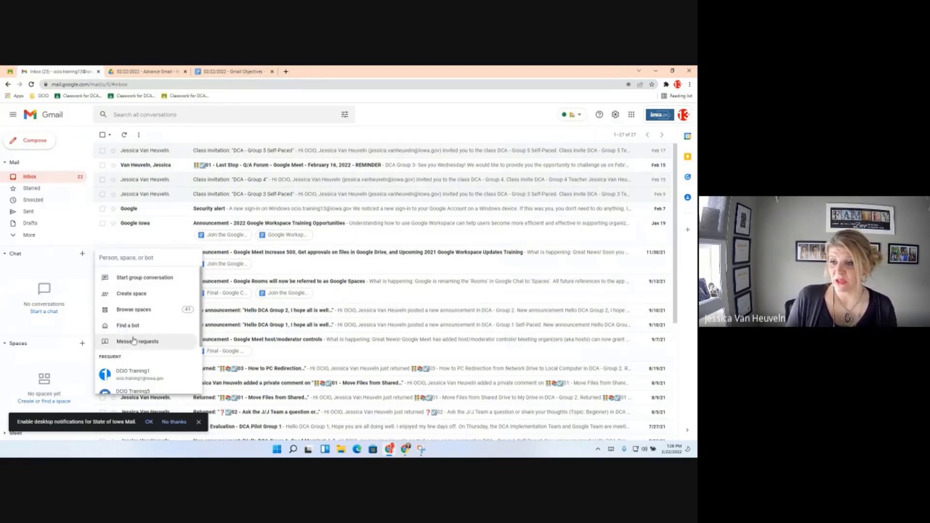
pyautogui.scroll(-3, 133, 329)
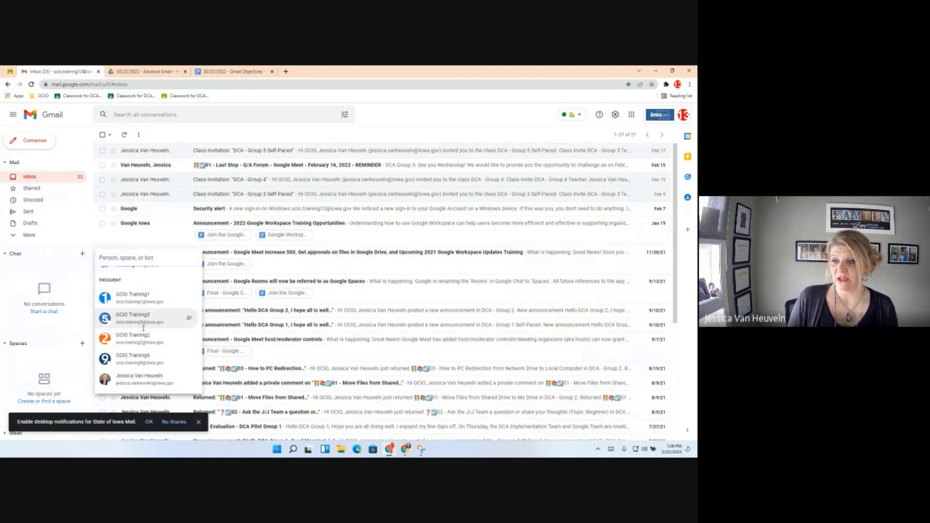
pyautogui.write('Ocio training')
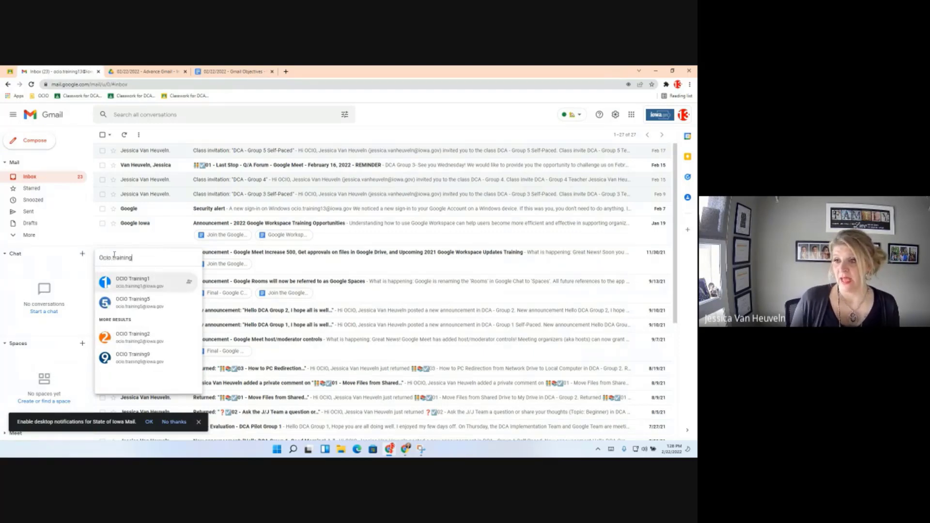
pyautogui.click(128, 305)
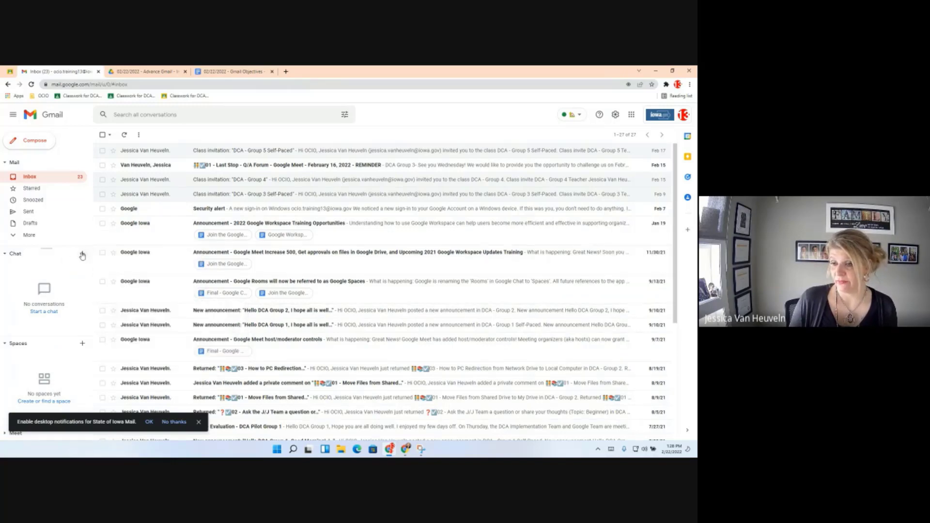
# Search again for 'ocio.' to list the OCIO Training accounts.
pyautogui.click(83, 254)
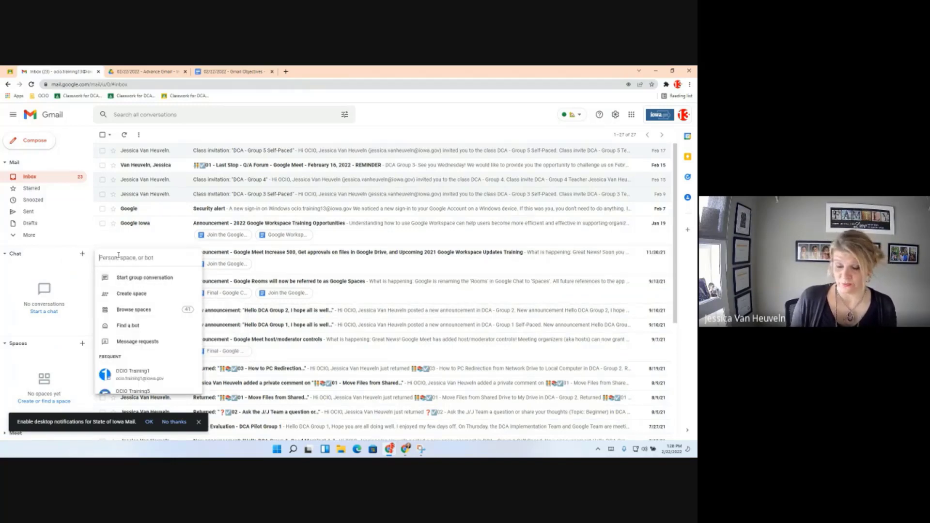
pyautogui.write('ocio.')
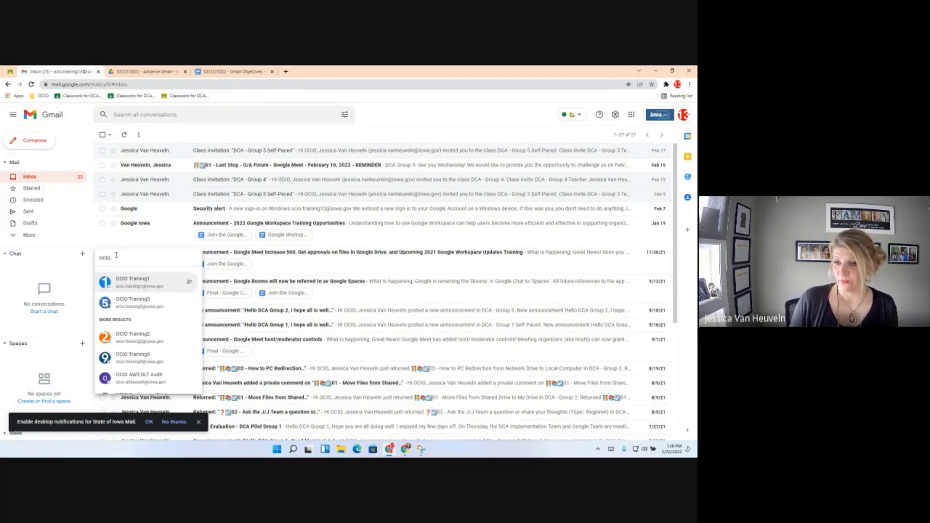
pyautogui.moveTo(130, 308)
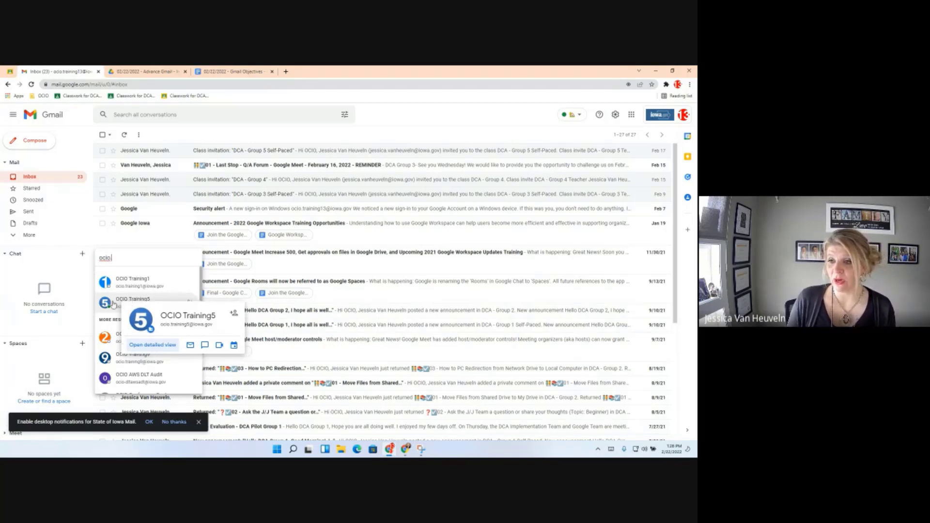
# Open a full-screen chat with OCIO Training5, decline desktop notifications, and highlight the history-on notice.
pyautogui.click(129, 300)
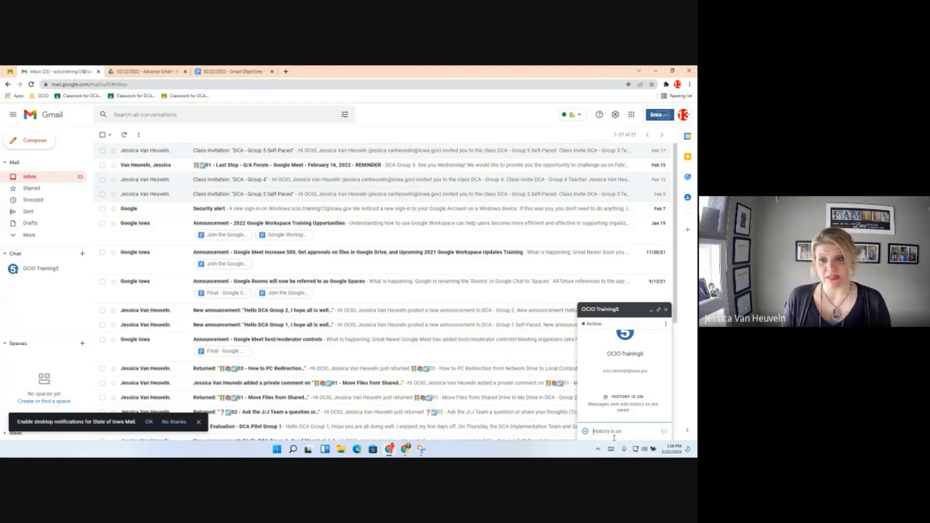
pyautogui.click(658, 310)
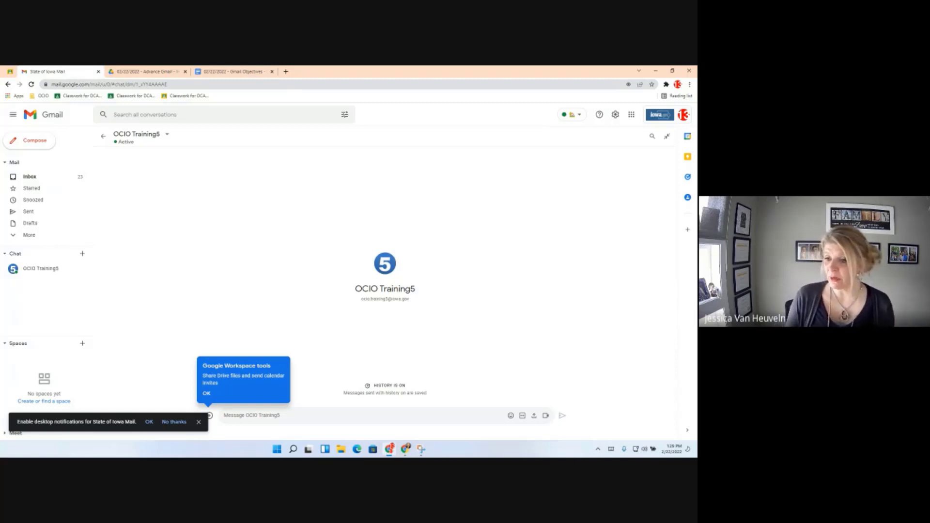
pyautogui.click(189, 422)
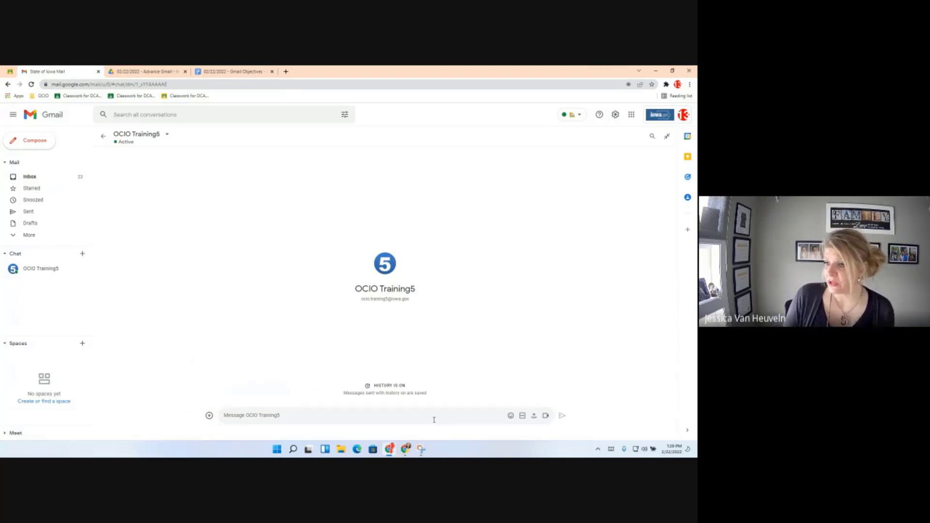
pyautogui.moveTo(428, 393); pyautogui.dragTo(364, 378)
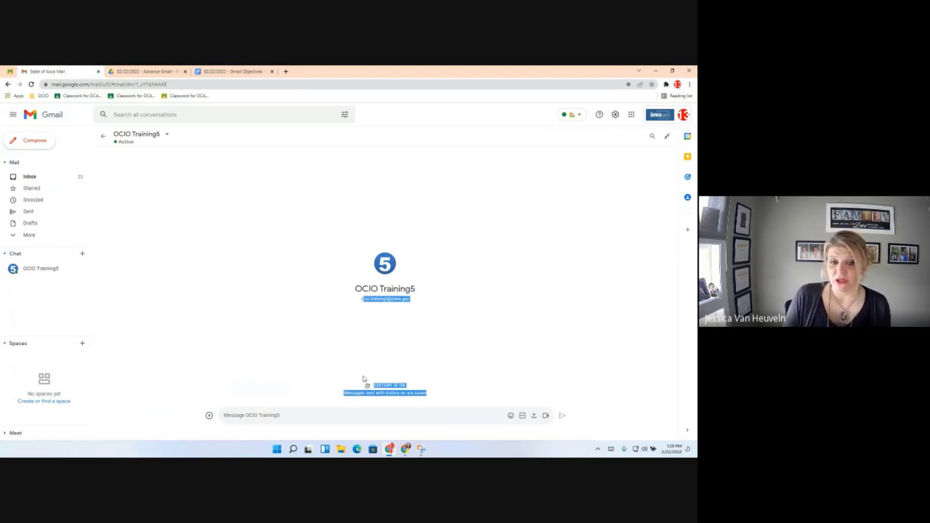
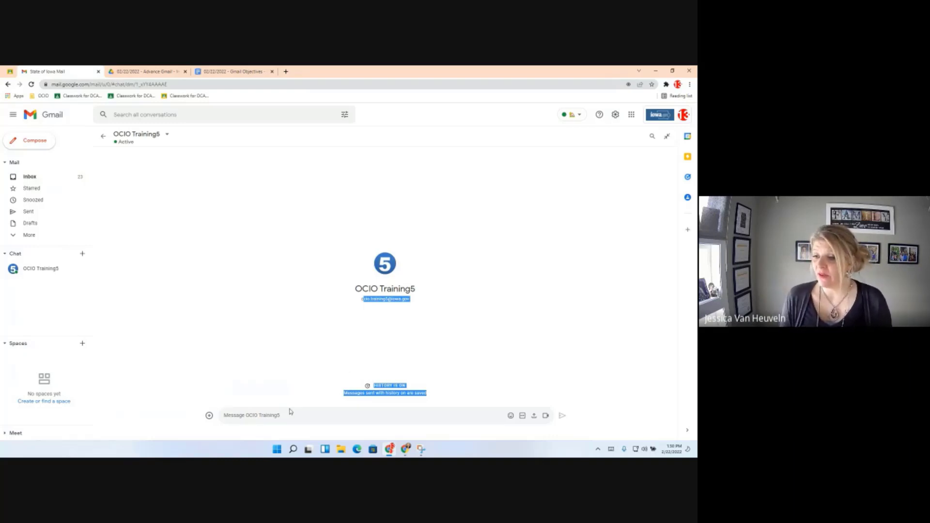
# Send the message 'Hi' to OCIO Training5 in the direct chat.
pyautogui.click(240, 414)
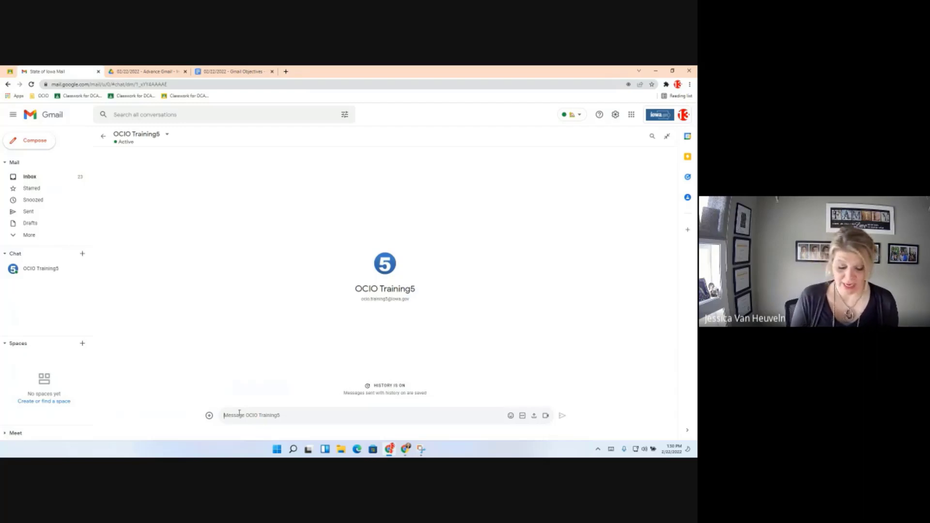
pyautogui.write('Hi')
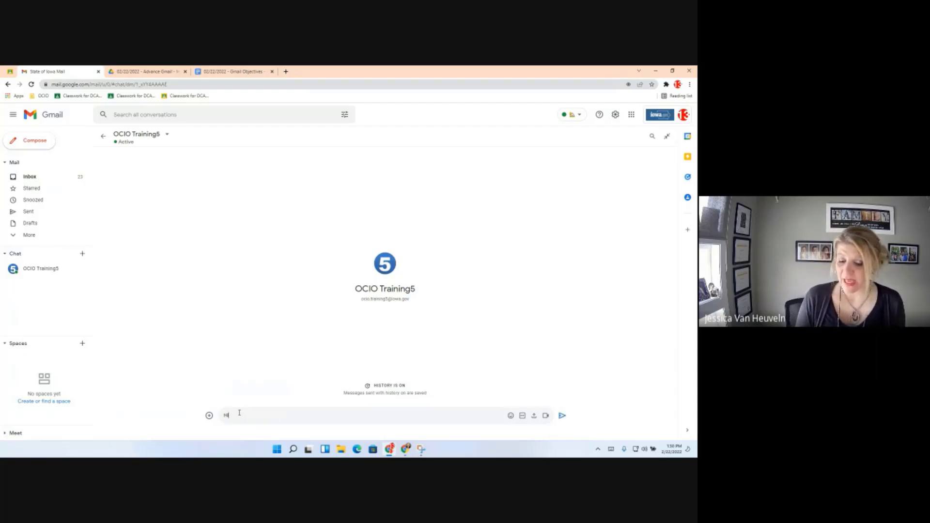
pyautogui.press('BackSpace')
pyautogui.press('BackSpace')
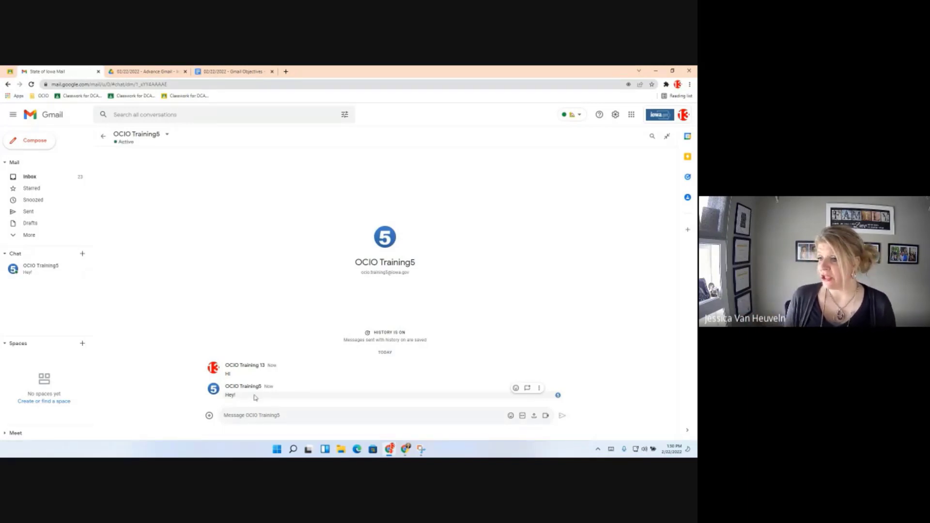
# Add a grinning-face emoji reaction to OCIO Training5's 'Hey!' reply.
pyautogui.click(515, 388)
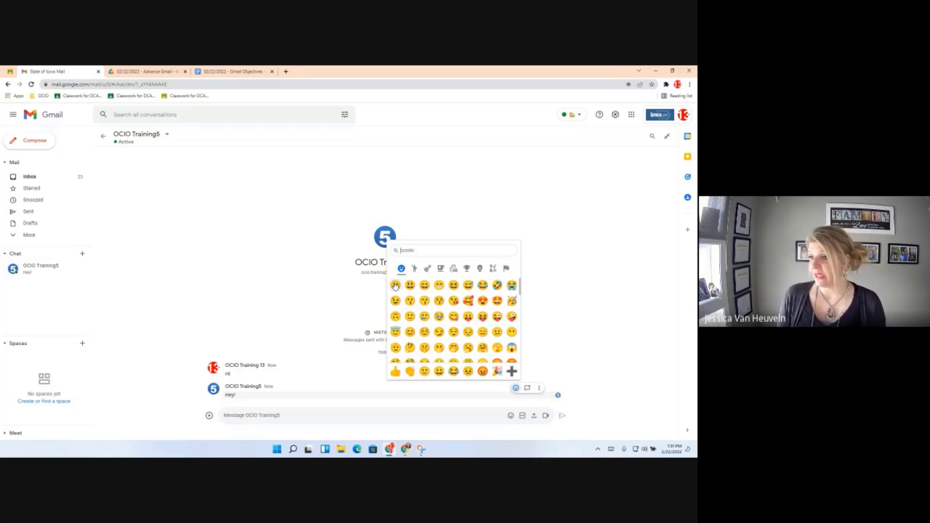
pyautogui.click(395, 285)
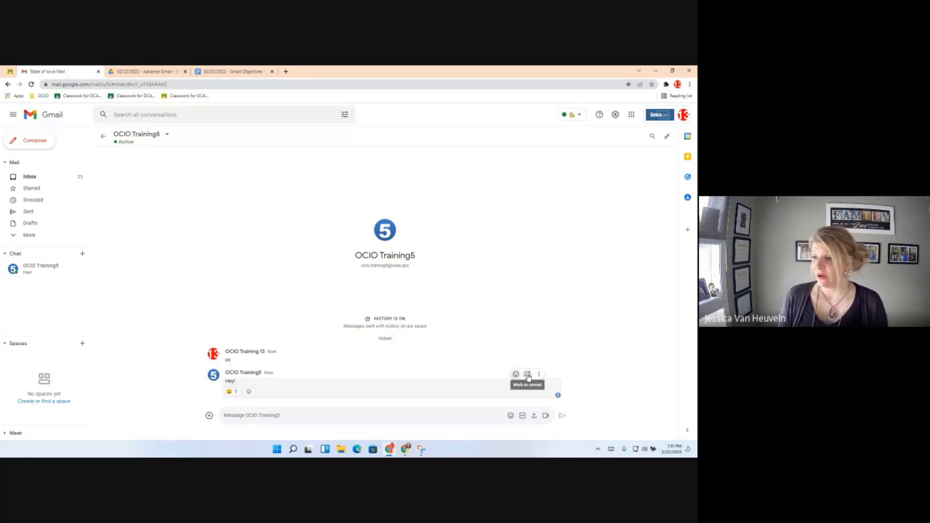
# Mark the OCIO Training5 chat as unread starting from the 'Hey!' reply.
pyautogui.click(527, 375)
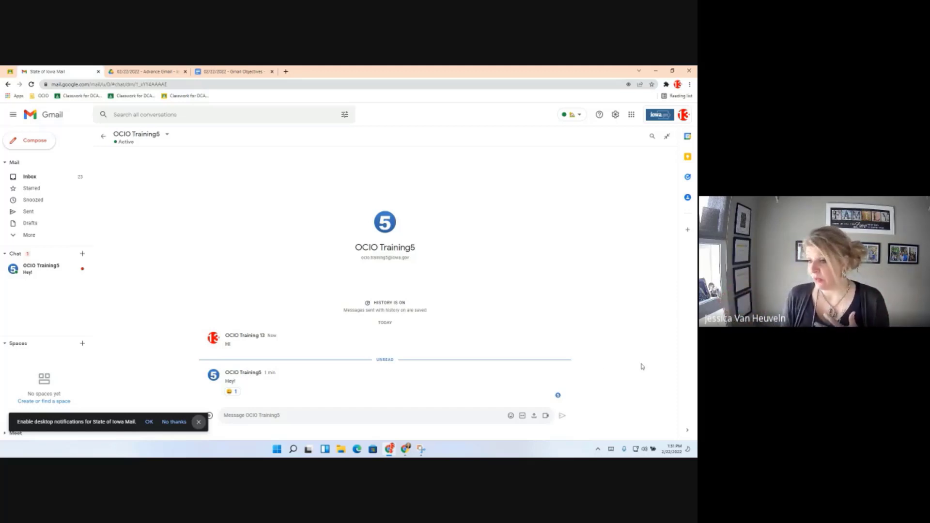
pyautogui.moveTo(527, 375)
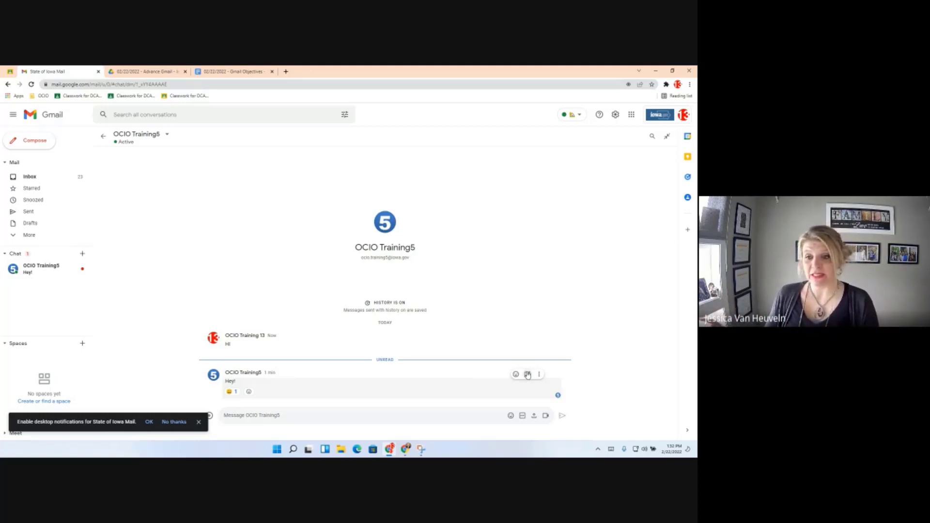
pyautogui.click(528, 375)
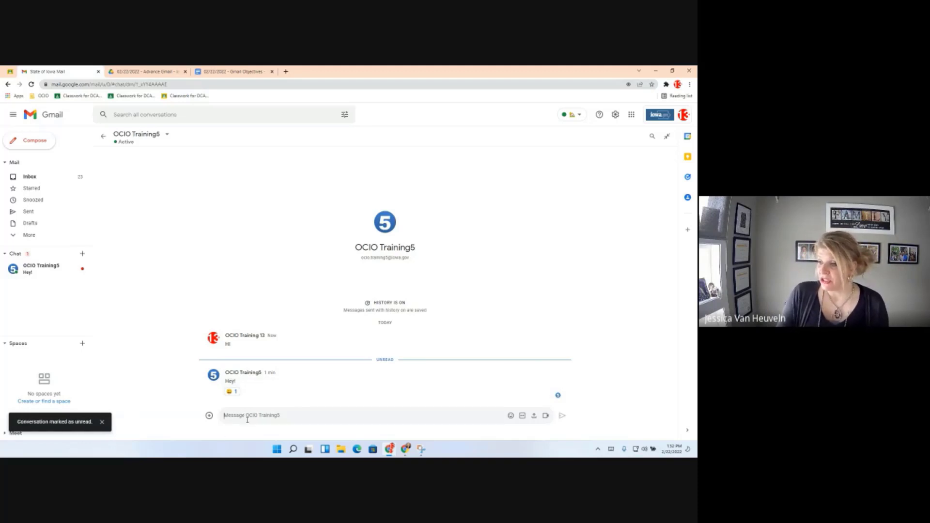
# Send a 🤣 laughing emoji in the OCIO Training5 chat.
pyautogui.click(511, 416)
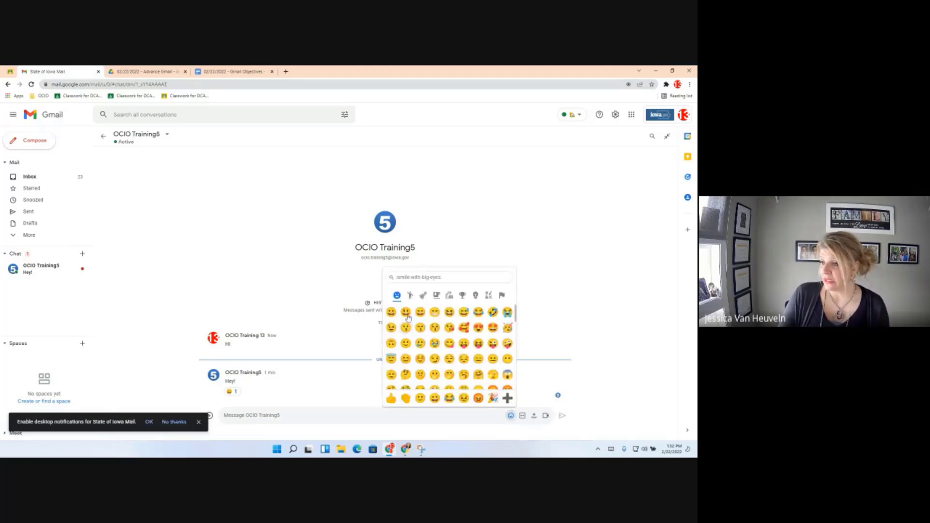
pyautogui.click(492, 328)
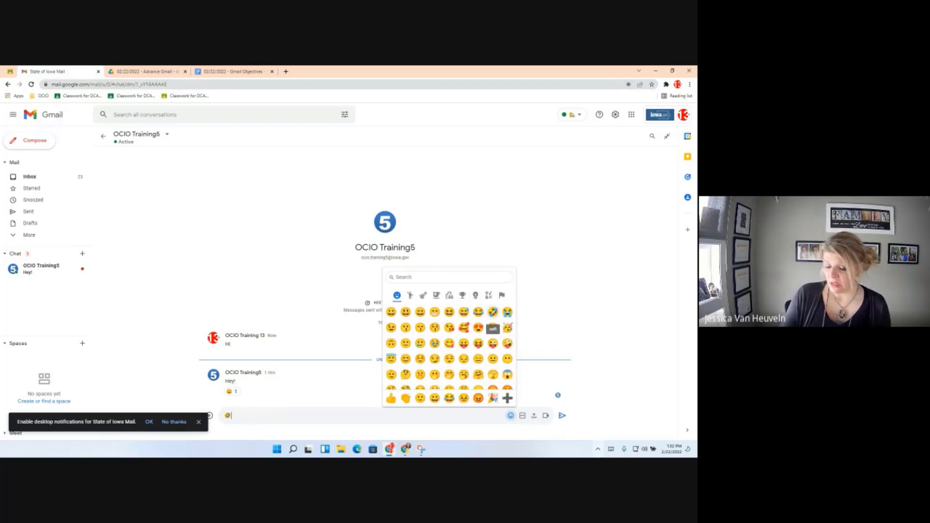
pyautogui.press('Return')
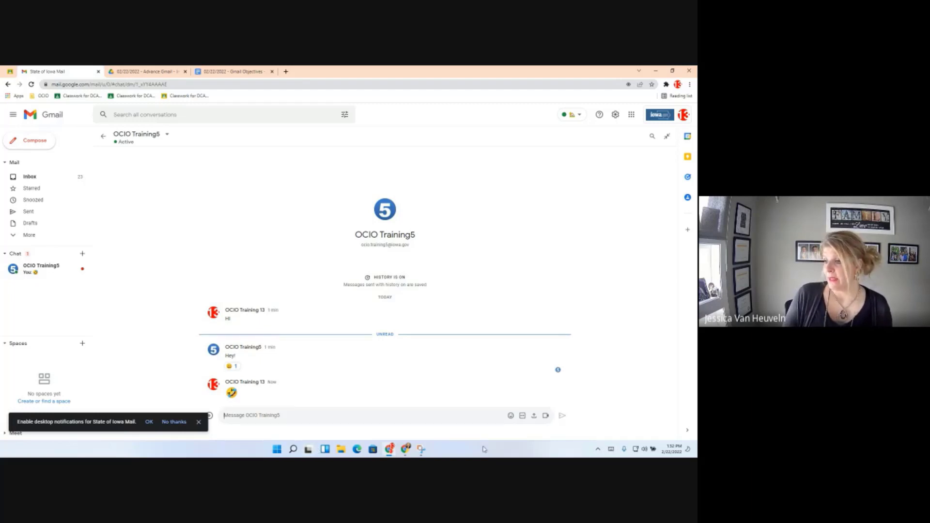
# Decline desktop notifications and send the '😀 Hi How arey uo' greeting.
pyautogui.click(511, 415)
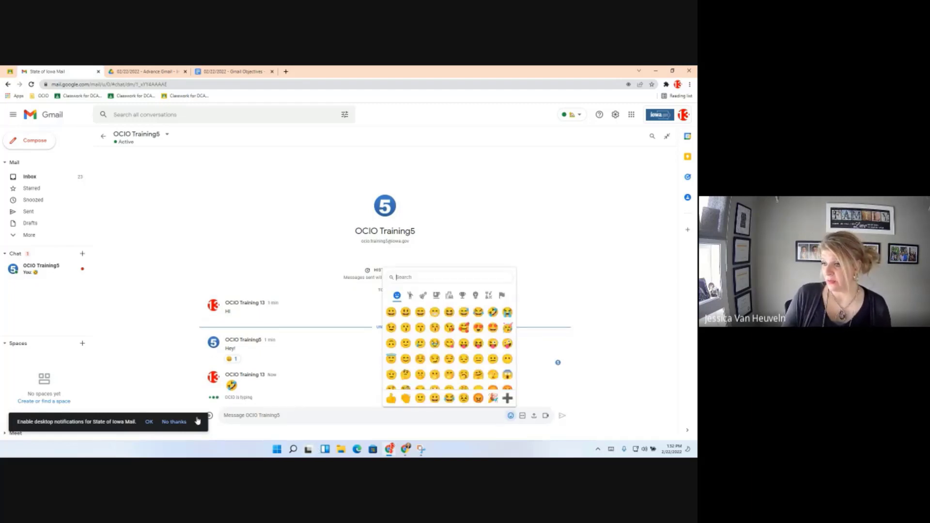
pyautogui.click(197, 420)
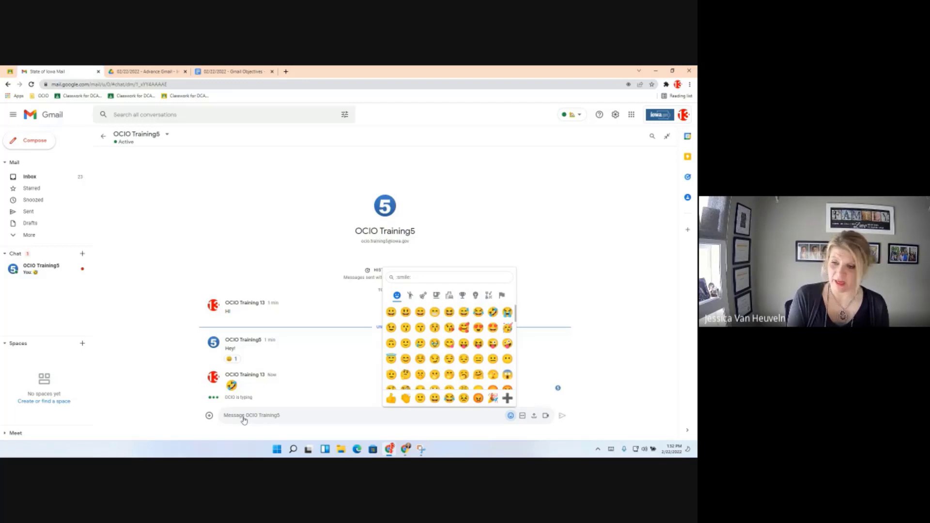
pyautogui.click(391, 312)
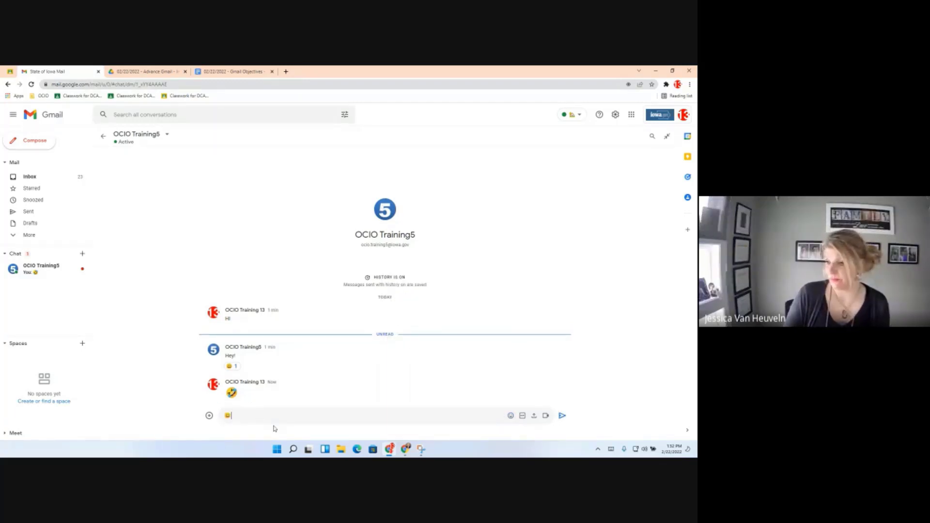
pyautogui.click(561, 415)
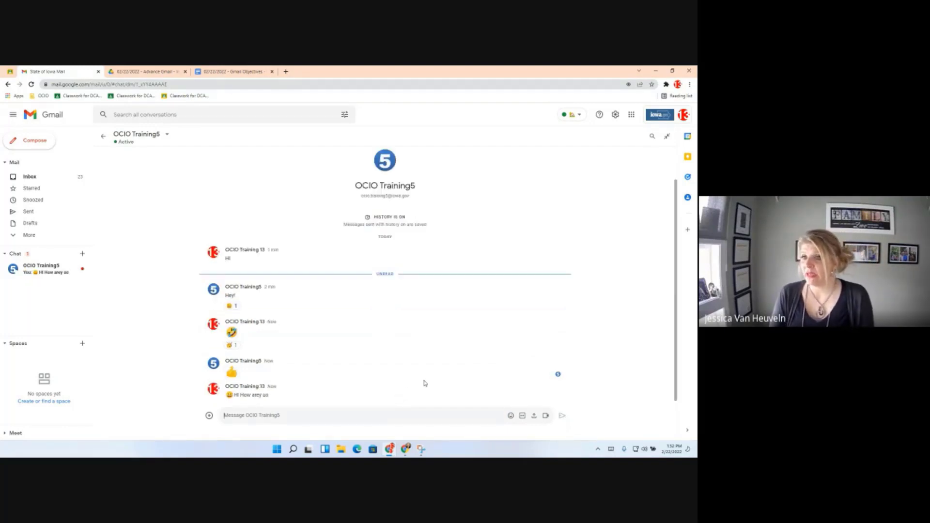
# Reload Gmail and reopen the OCIO Training5 chat full-size in the main pane.
pyautogui.click(31, 85)
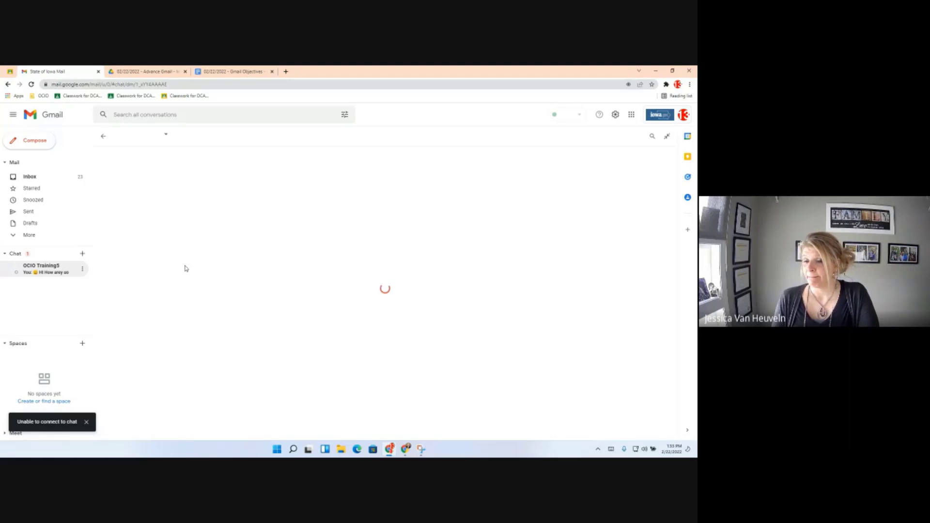
pyautogui.click(51, 275)
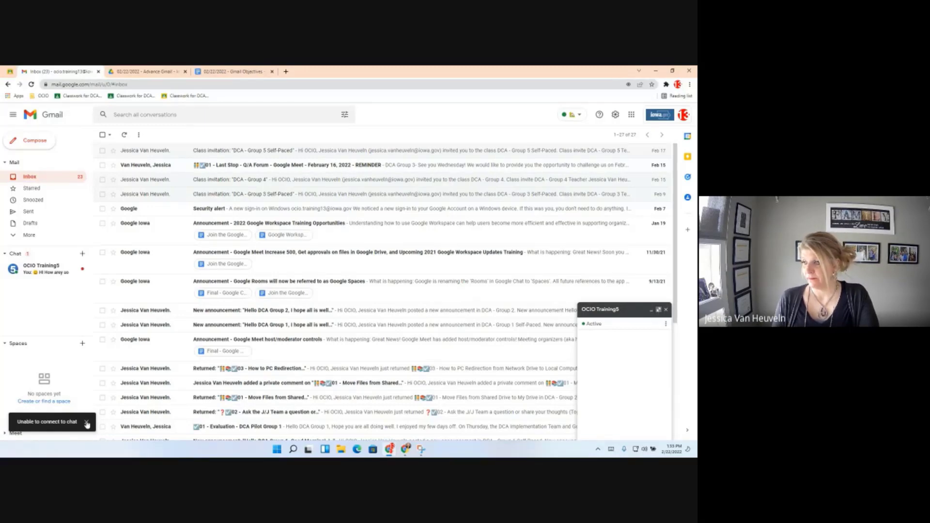
pyautogui.click(659, 311)
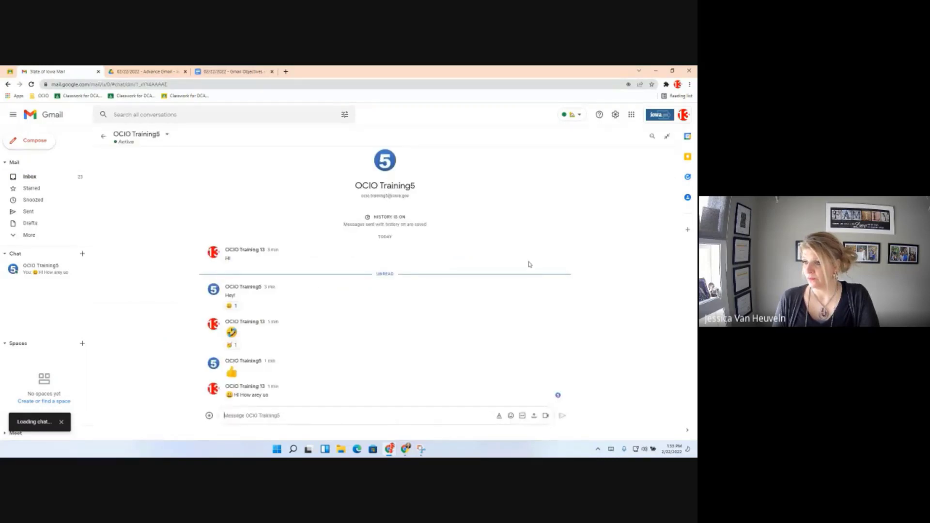
pyautogui.moveTo(528, 289)
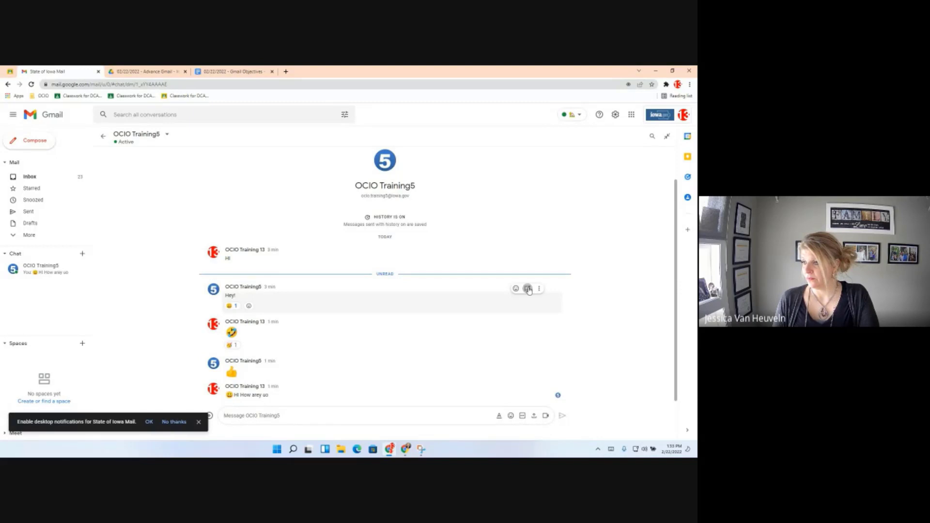
# Forward OCIO Training5's 'Hey!' message to the inbox via Forward to inbox.
pyautogui.click(529, 289)
pyautogui.click(539, 289)
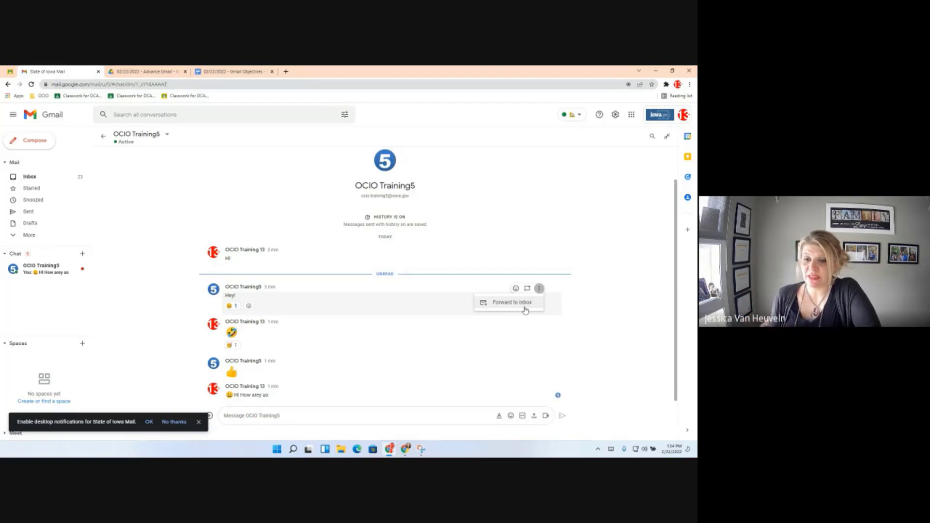
pyautogui.click(525, 308)
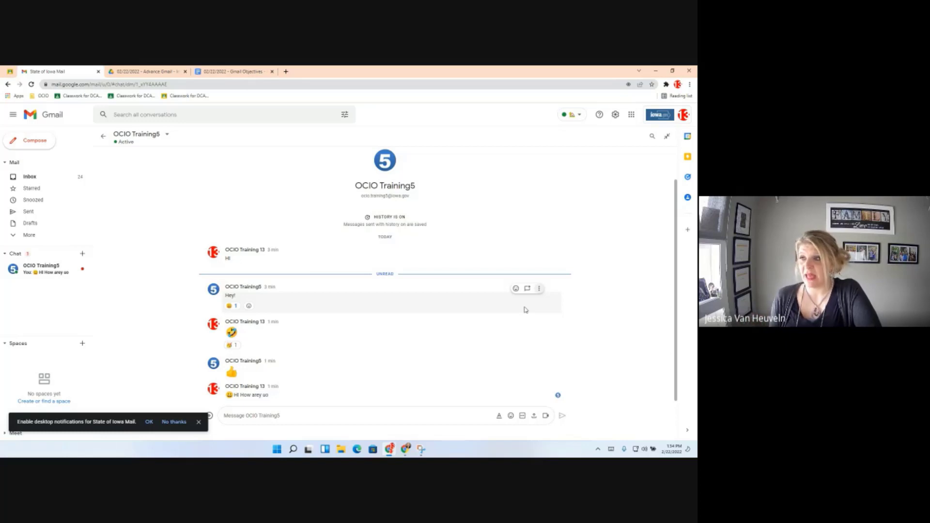
# In a new tab, open the 'Fwd: Chat with OCIO Training5' email and jump back to the chat.
pyautogui.click(285, 71)
pyautogui.write('gm')
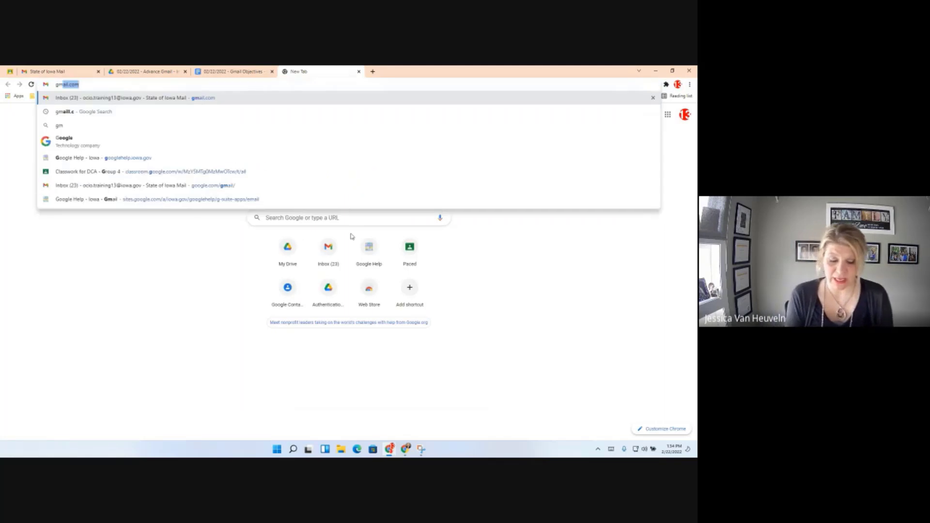
pyautogui.write('ail.')
pyautogui.press('Return')
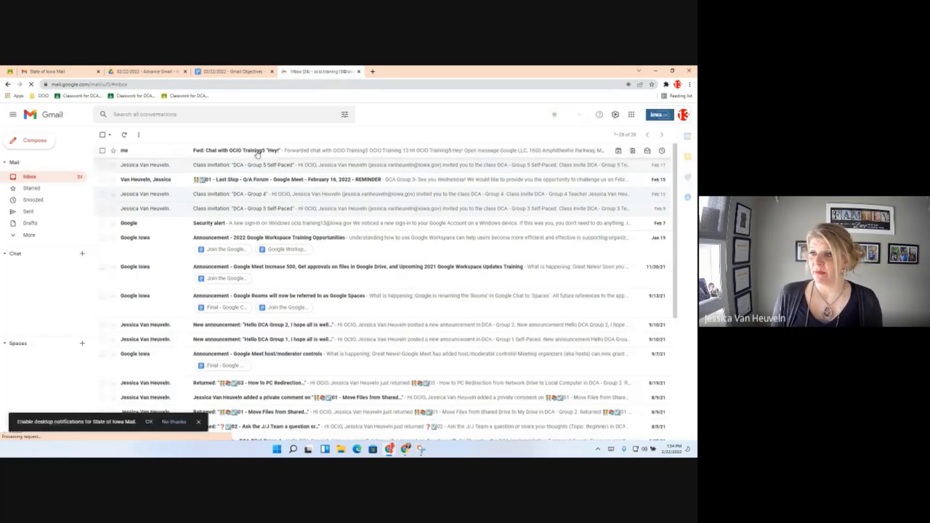
pyautogui.click(257, 150)
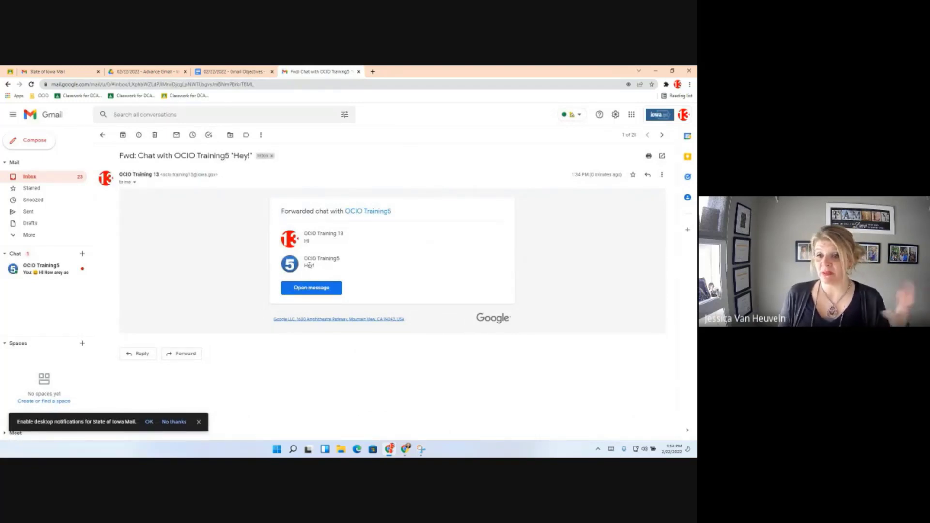
pyautogui.click(312, 288)
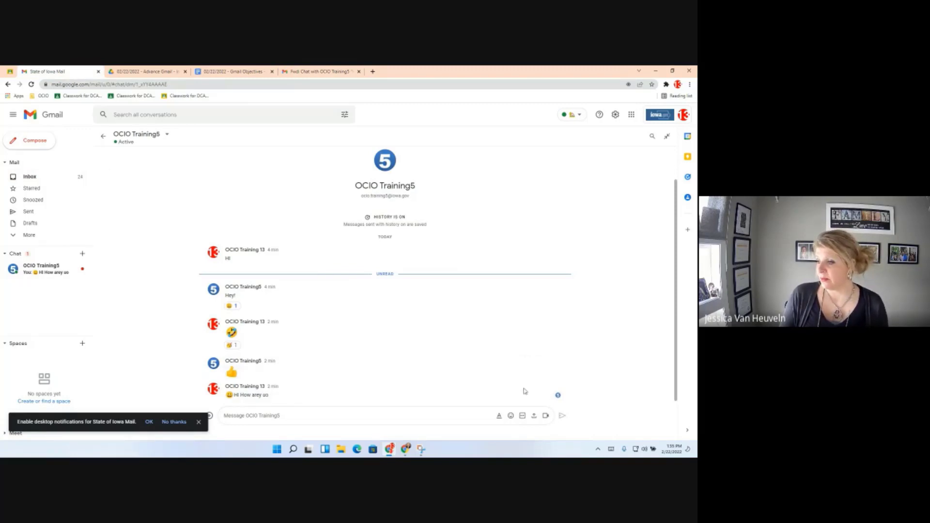
pyautogui.moveTo(528, 391)
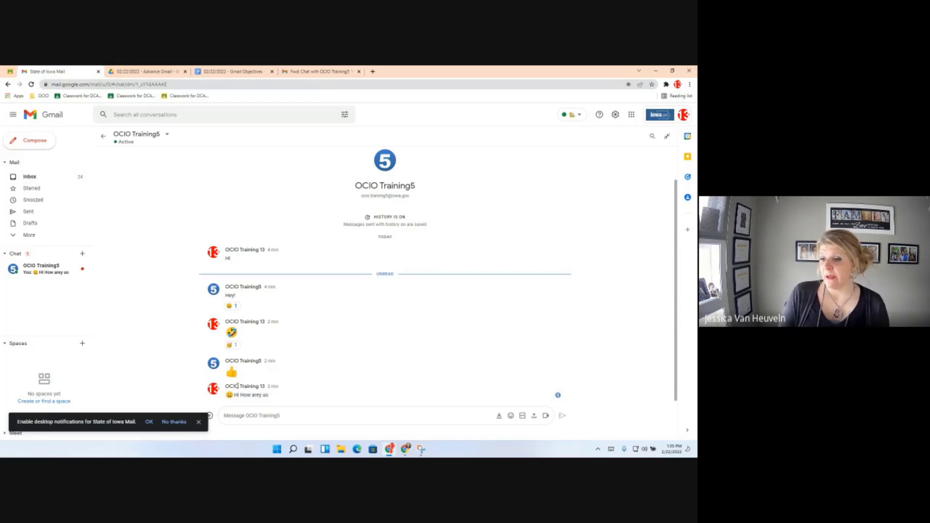
pyautogui.moveTo(259, 388)
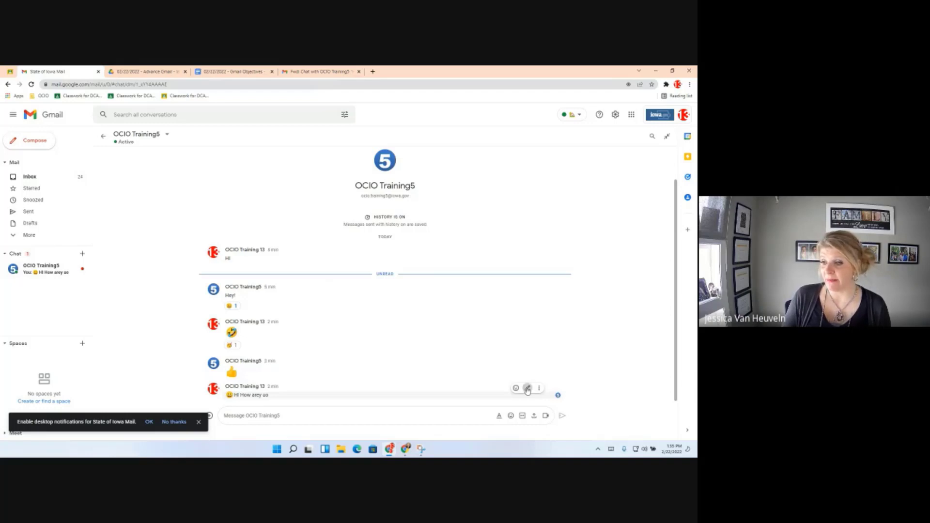
# Edit the sent greeting's typo so it reads '😀 Hi How are you?'.
pyautogui.click(527, 389)
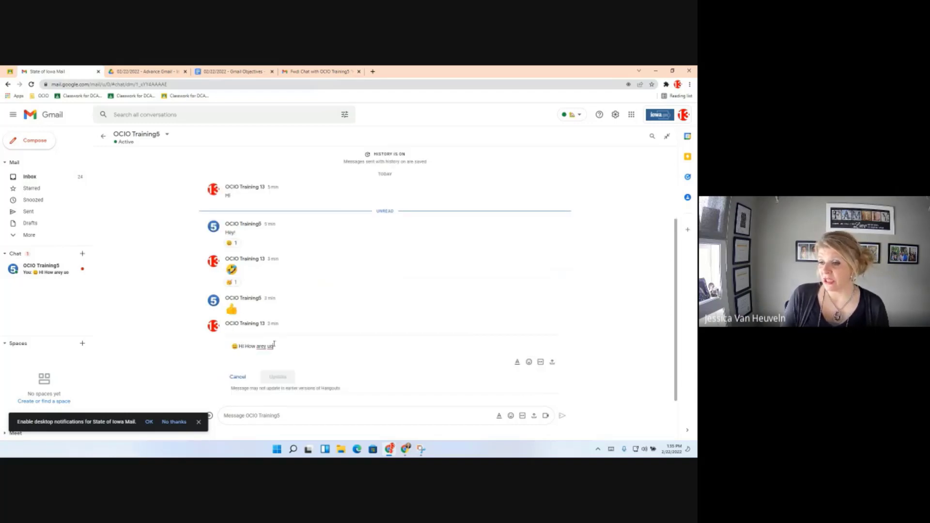
pyautogui.moveTo(273, 346); pyautogui.dragTo(255, 345)
pyautogui.press('BackSpace')
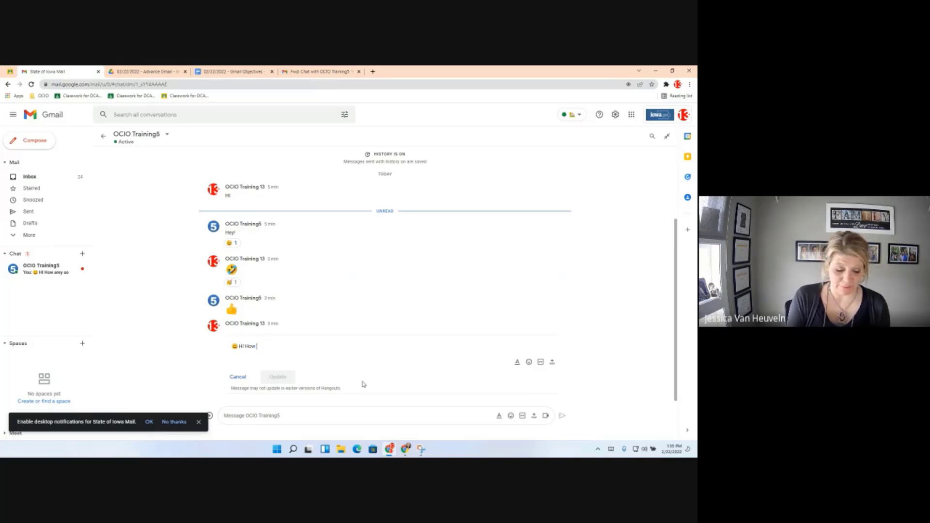
pyautogui.write('are you?')
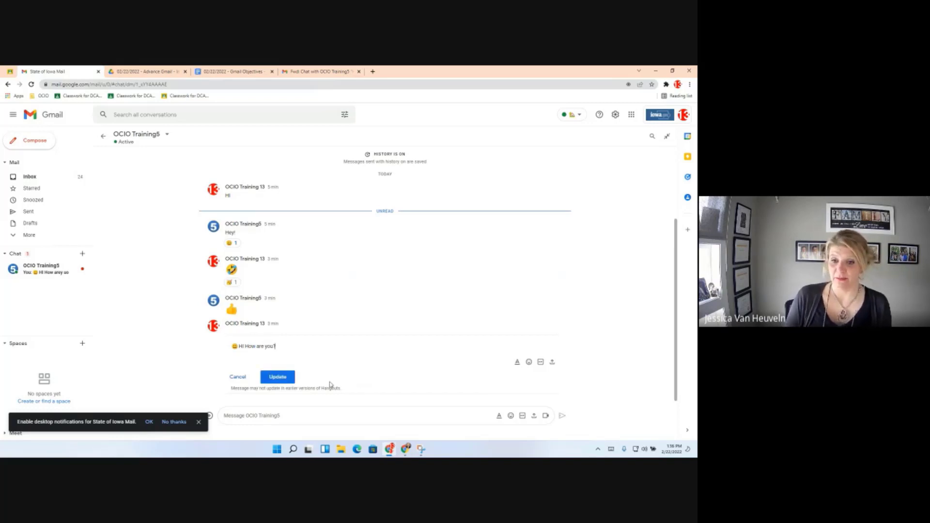
pyautogui.click(276, 378)
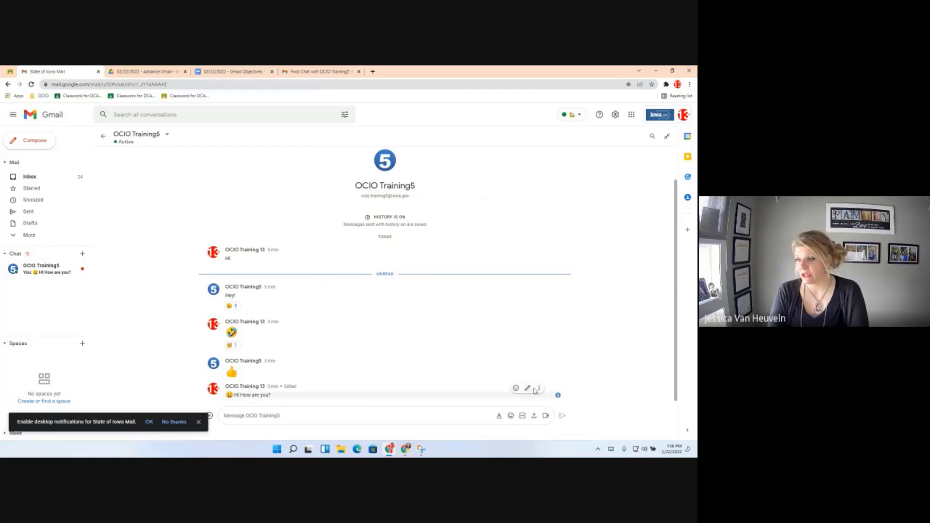
# Mark the thumbs-up message unread, then post a Google Meet video meeting to OCIO Training5.
pyautogui.click(527, 364)
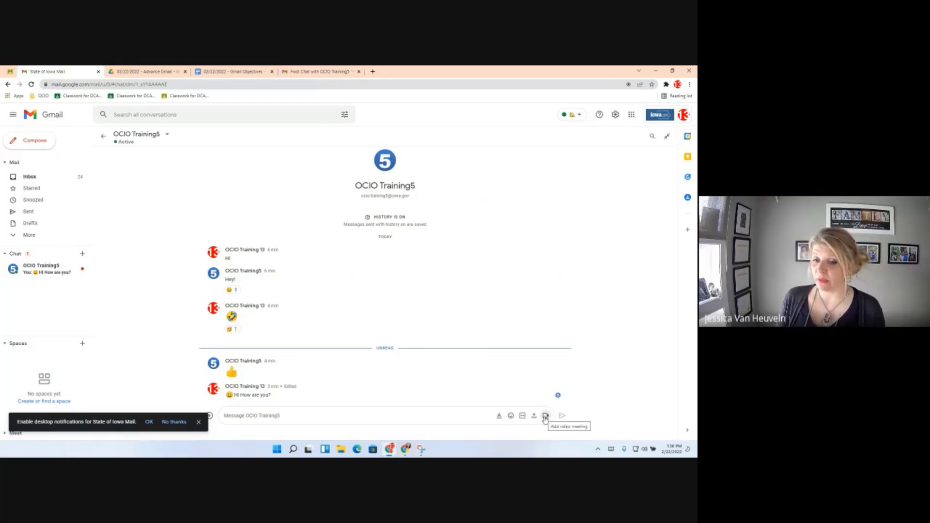
pyautogui.click(545, 416)
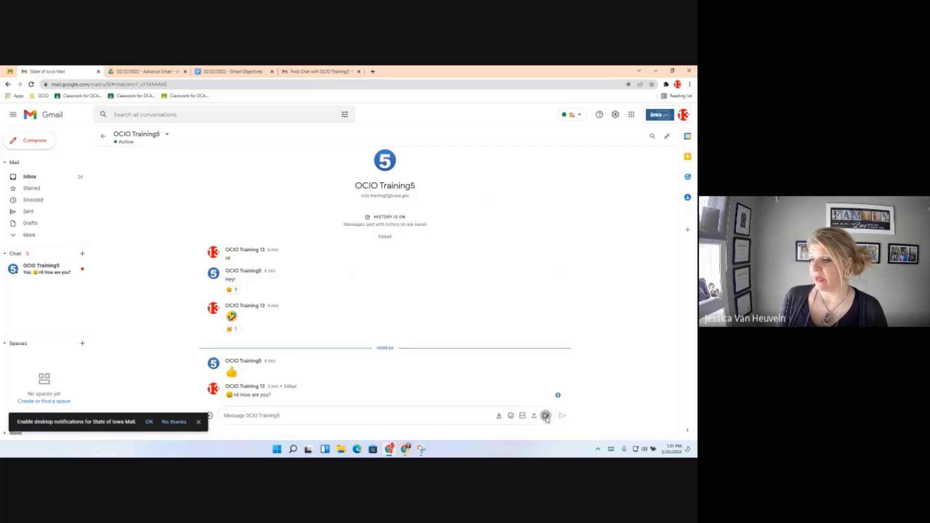
pyautogui.click(562, 416)
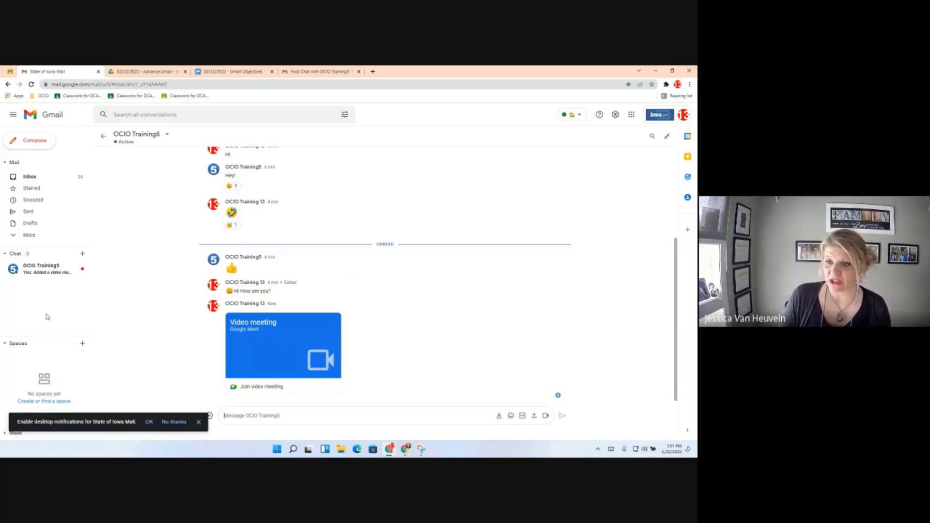
# Start a group conversation with OCIO Training1 and OCIO Training5, found by searching 'ocio.training'.
pyautogui.click(82, 257)
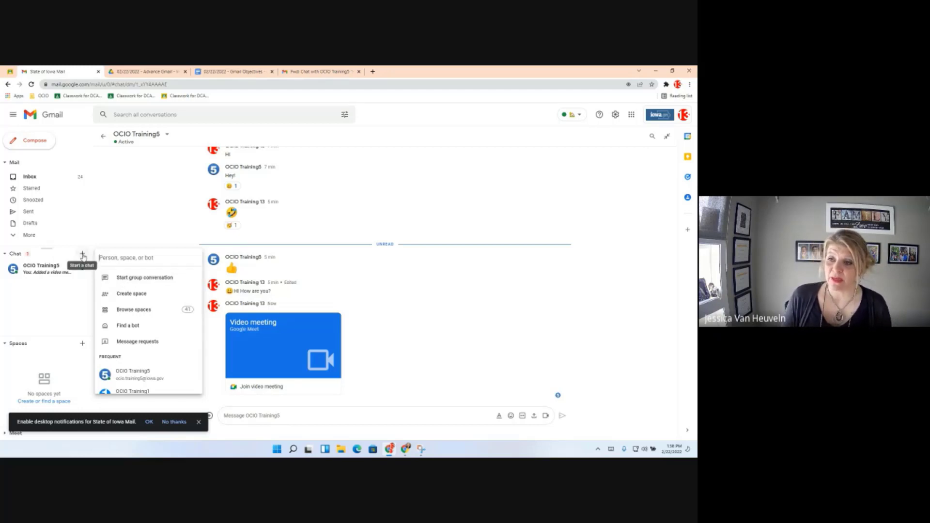
pyautogui.click(147, 286)
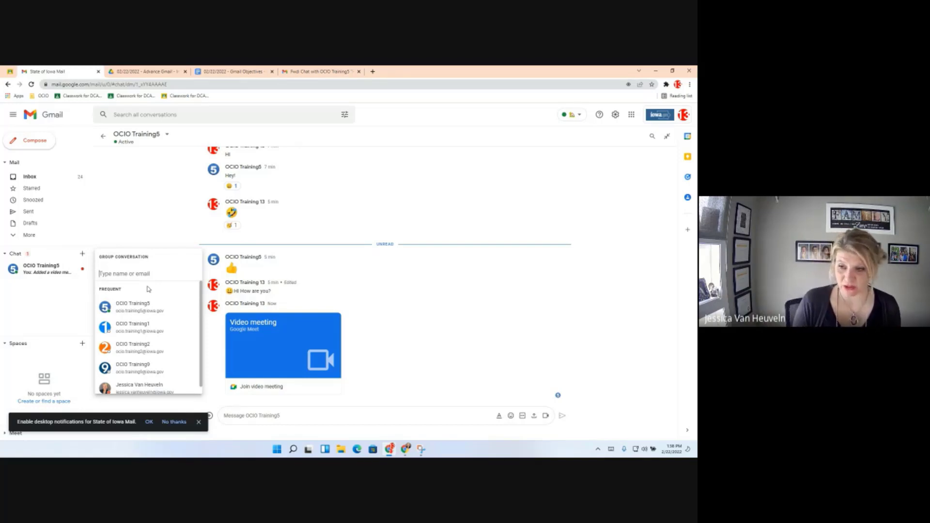
pyautogui.write('ocio.training')
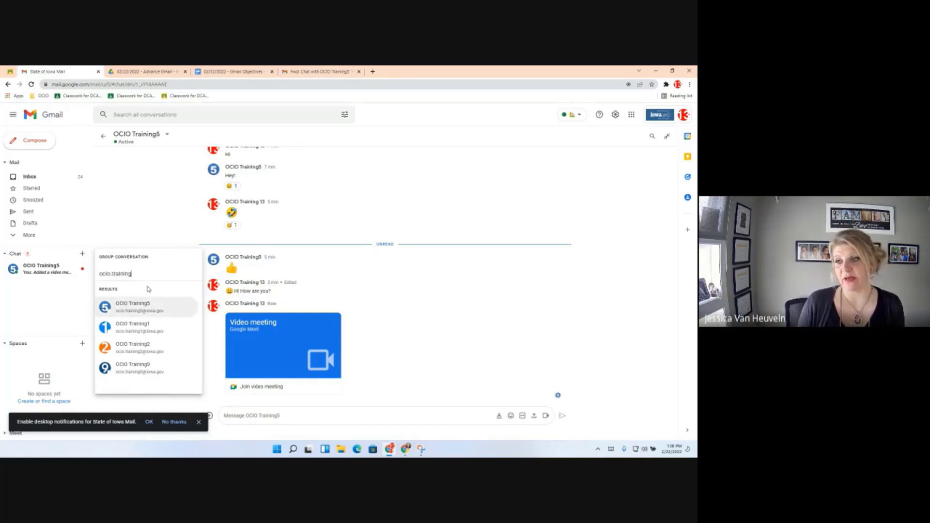
pyautogui.click(134, 330)
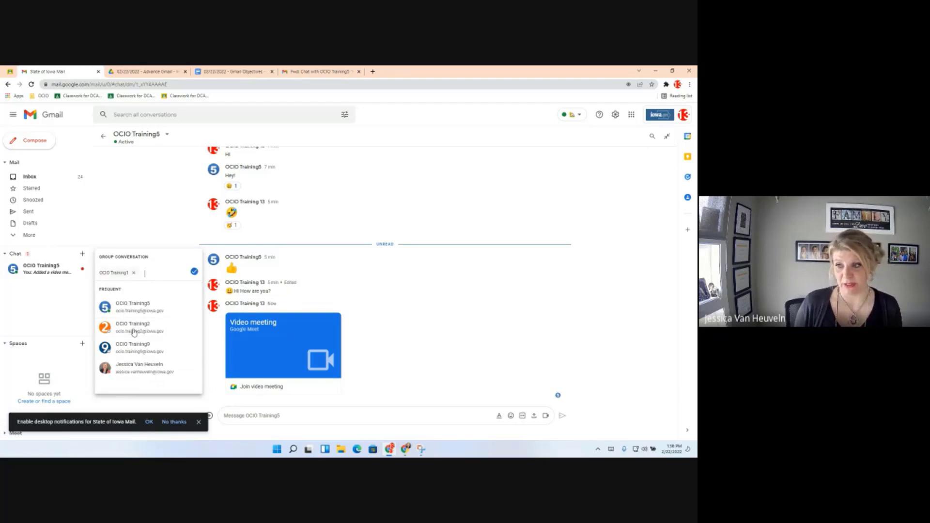
pyautogui.write('ocio.training')
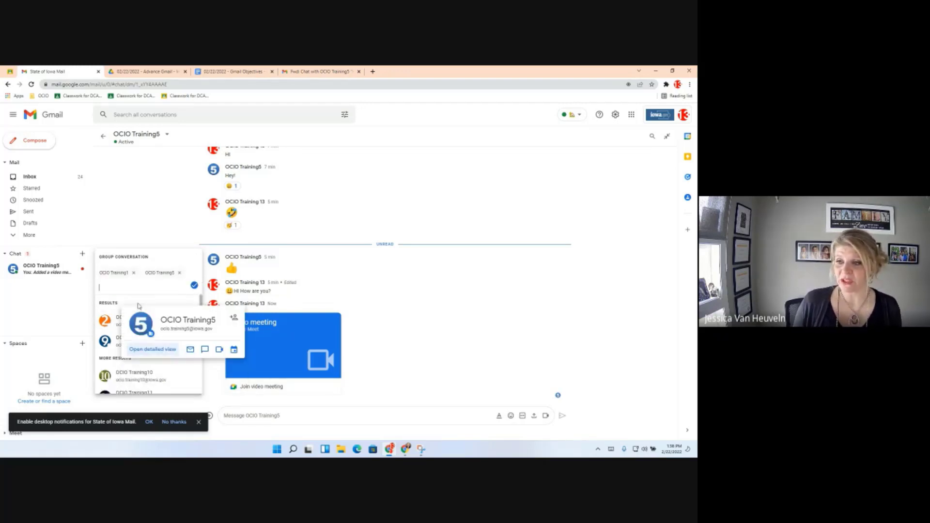
pyautogui.click(139, 306)
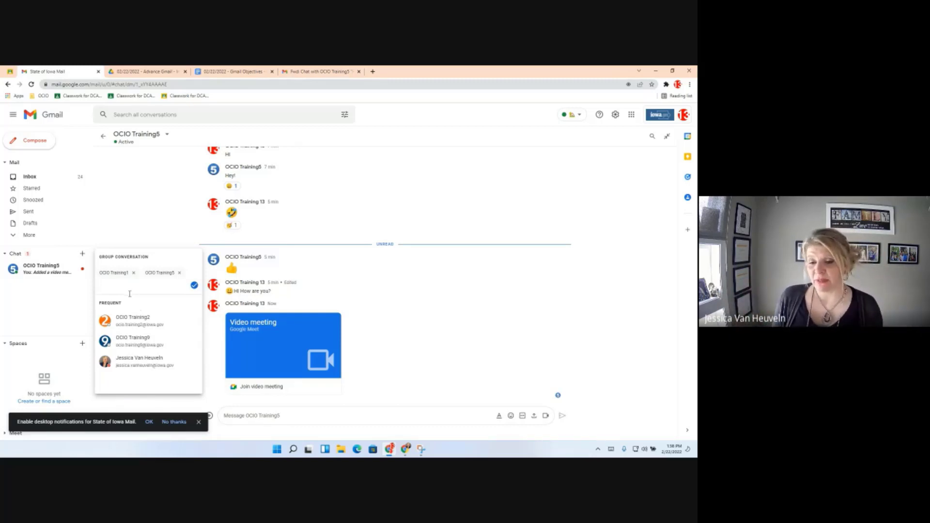
pyautogui.click(194, 286)
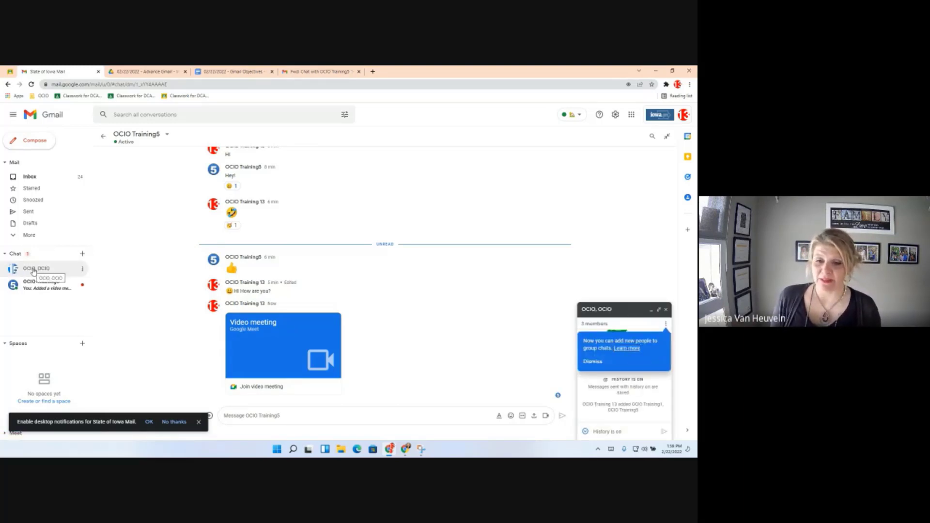
# Dismiss the add-people tip and expand the OCIO, OCIO group chat to fill the main pane.
pyautogui.moveTo(33, 271)
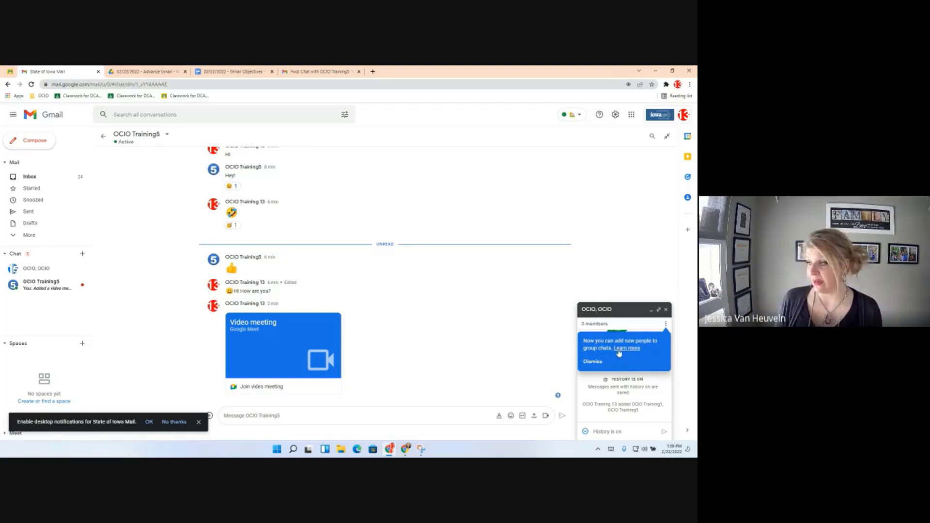
pyautogui.click(658, 311)
pyautogui.click(659, 311)
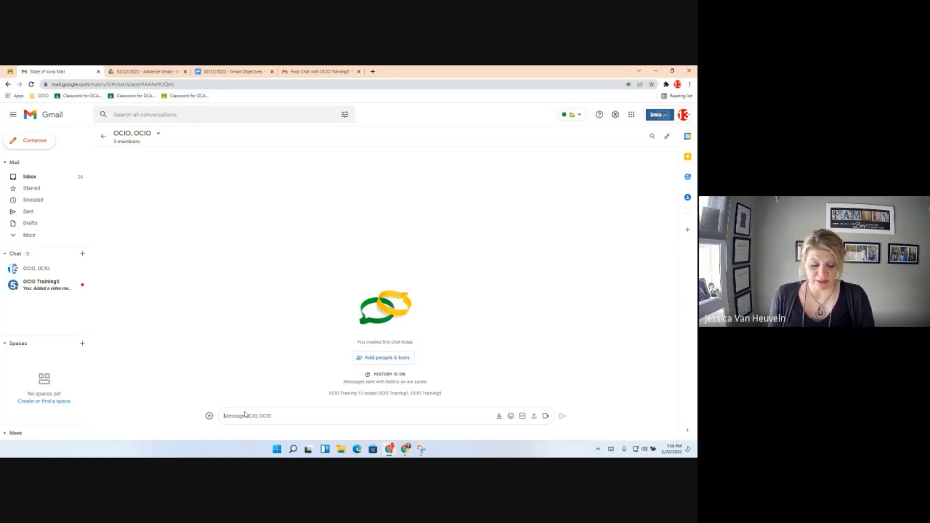
# Post 'Hi' to the group, then post 'Hi HELP' with the word HELP formatted bold.
pyautogui.write('Hi')
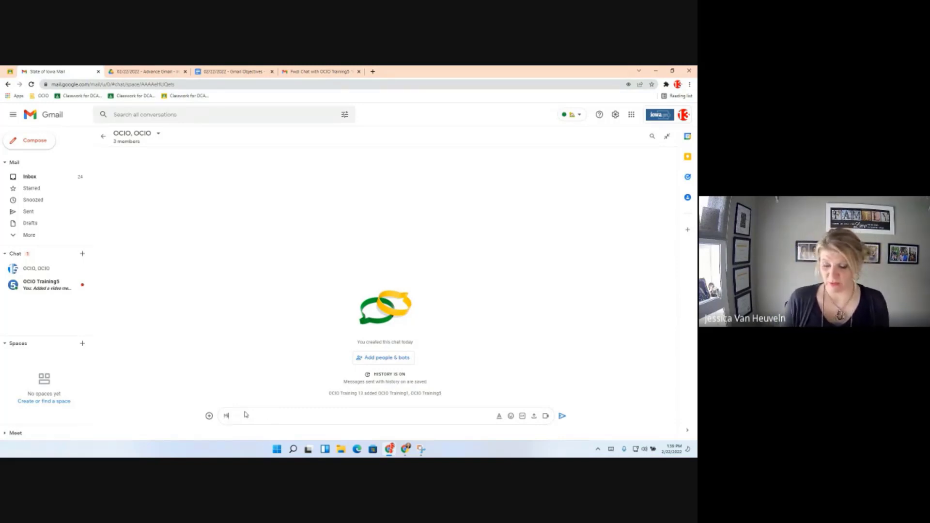
pyautogui.press('Return')
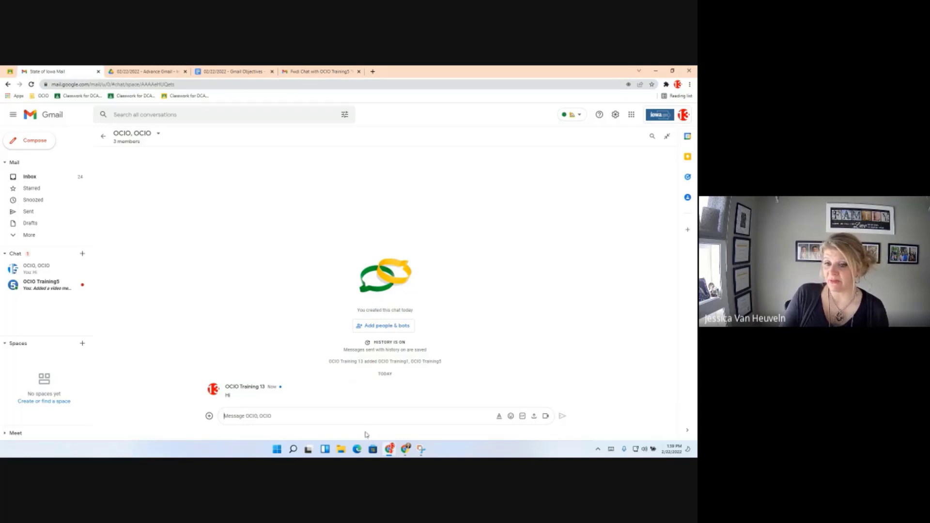
pyautogui.click(497, 418)
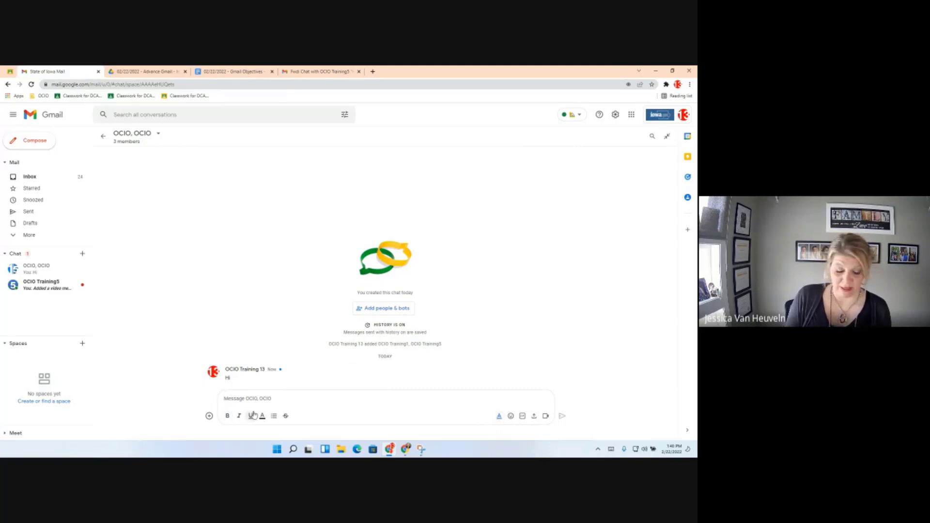
pyautogui.write('Hi')
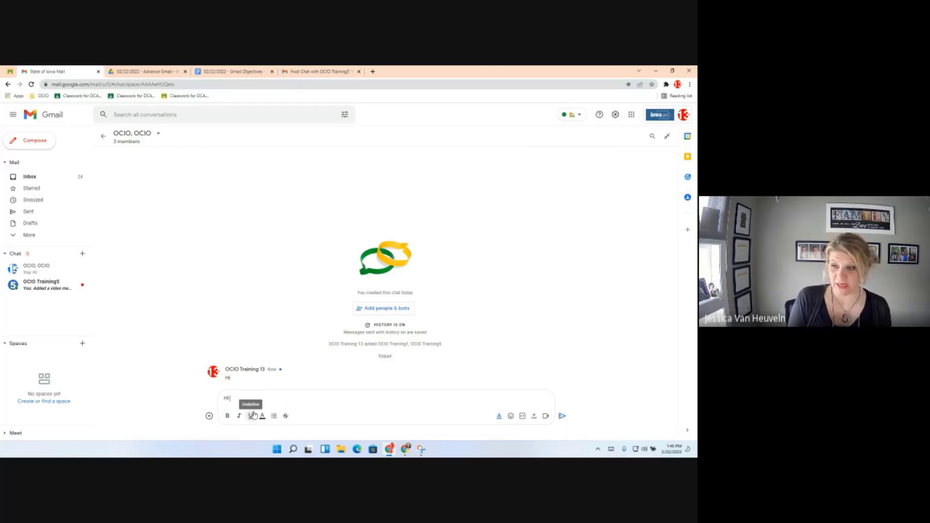
pyautogui.write(' HELP')
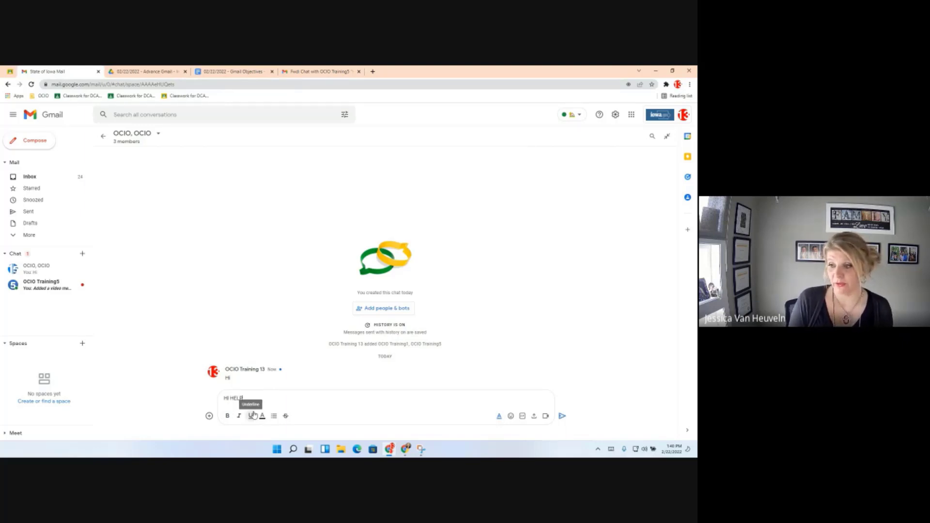
pyautogui.doubleClick(236, 397)
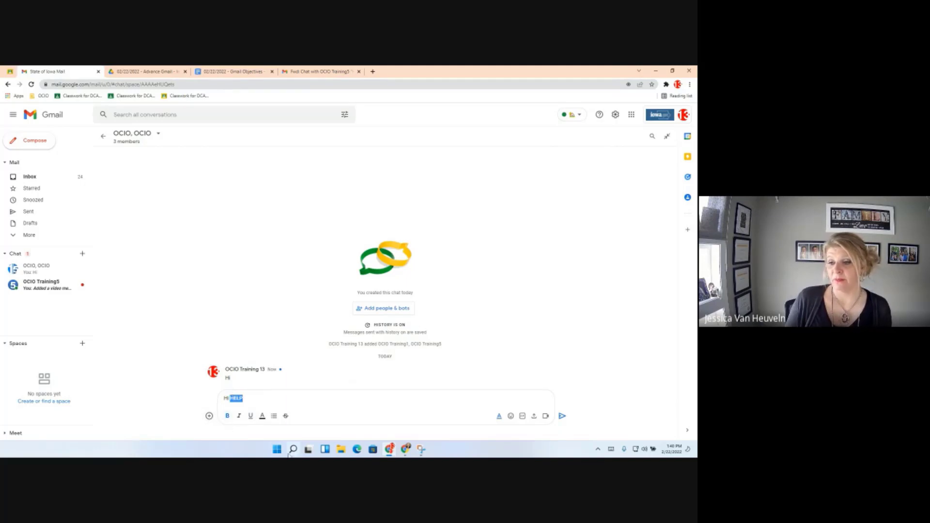
pyautogui.moveTo(290, 455)
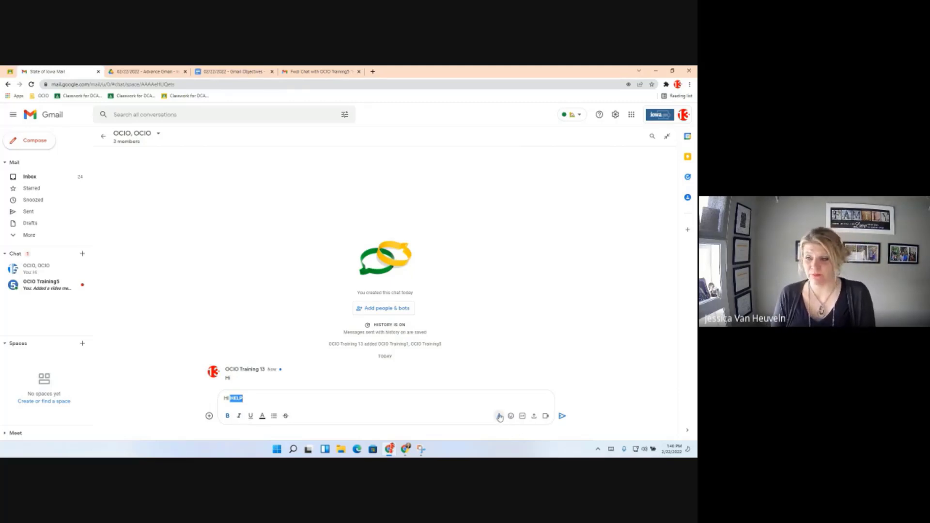
pyautogui.click(561, 415)
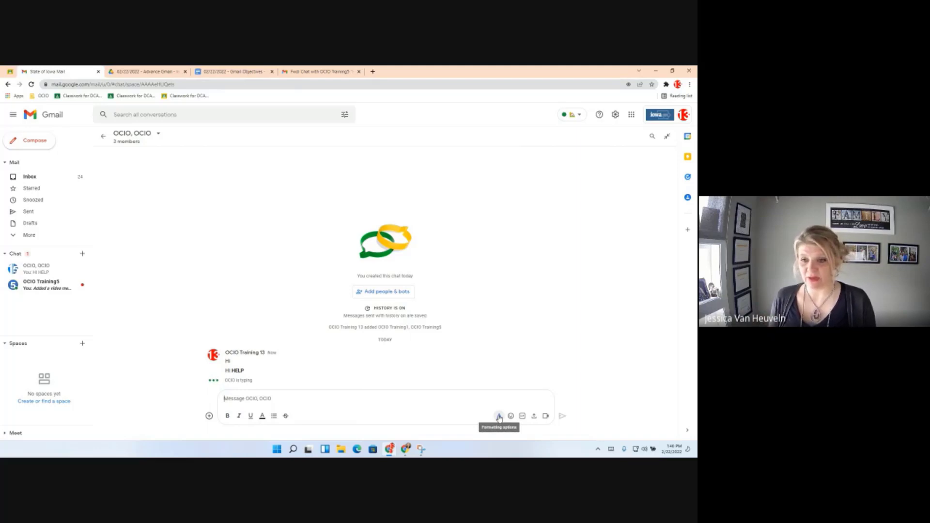
pyautogui.click(523, 418)
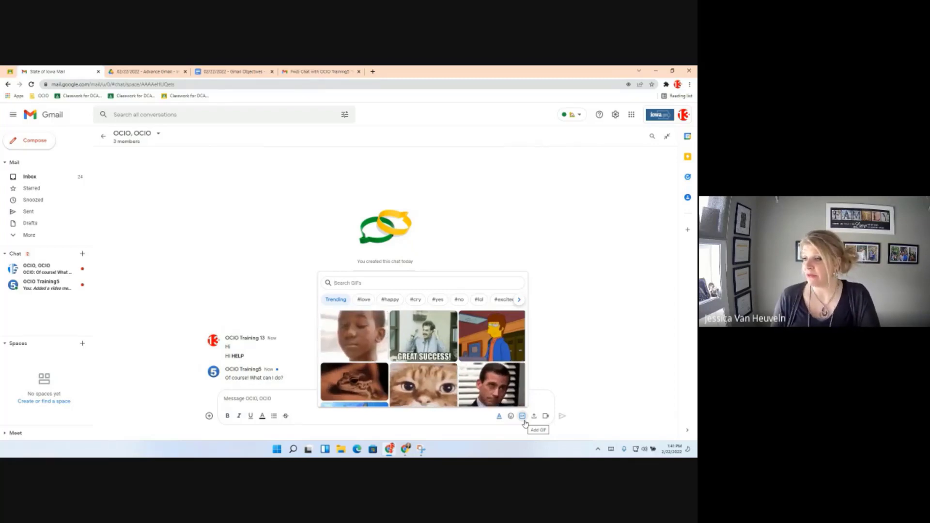
pyautogui.click(390, 299)
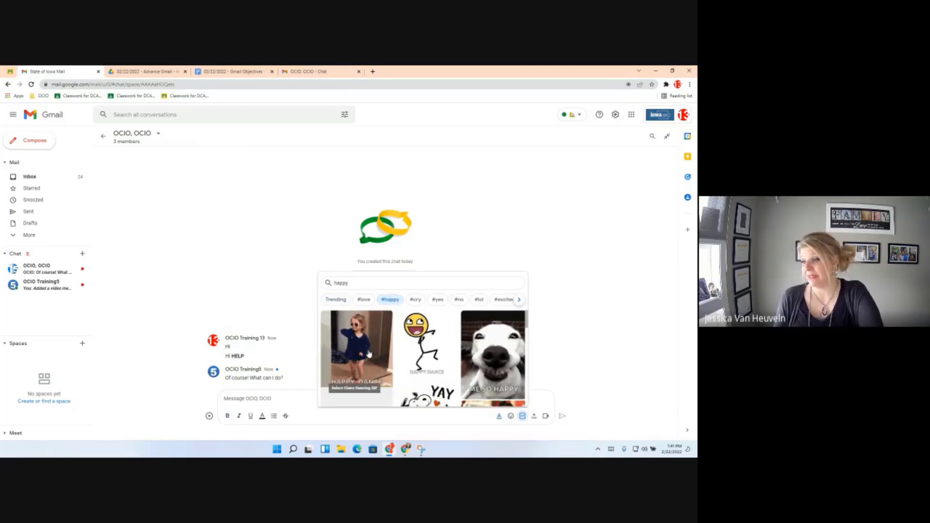
pyautogui.click(383, 349)
pyautogui.click(562, 415)
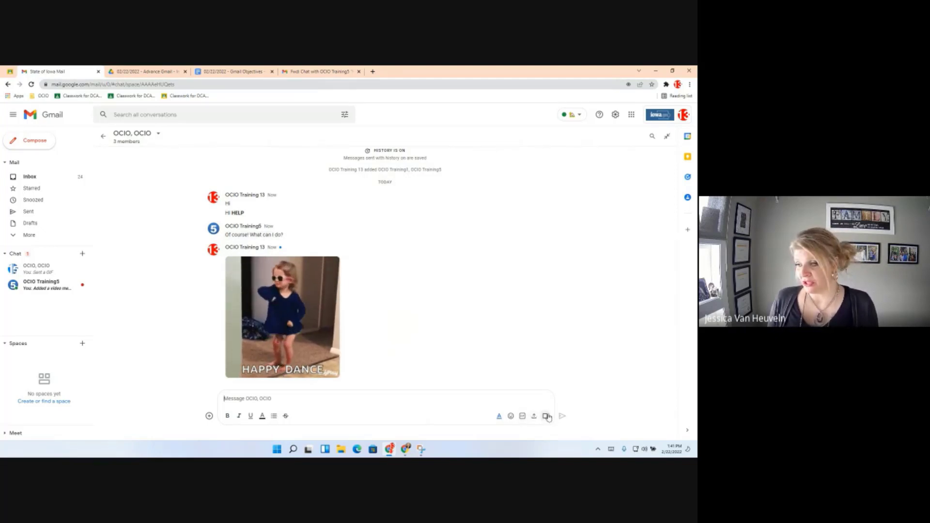
pyautogui.click(241, 400)
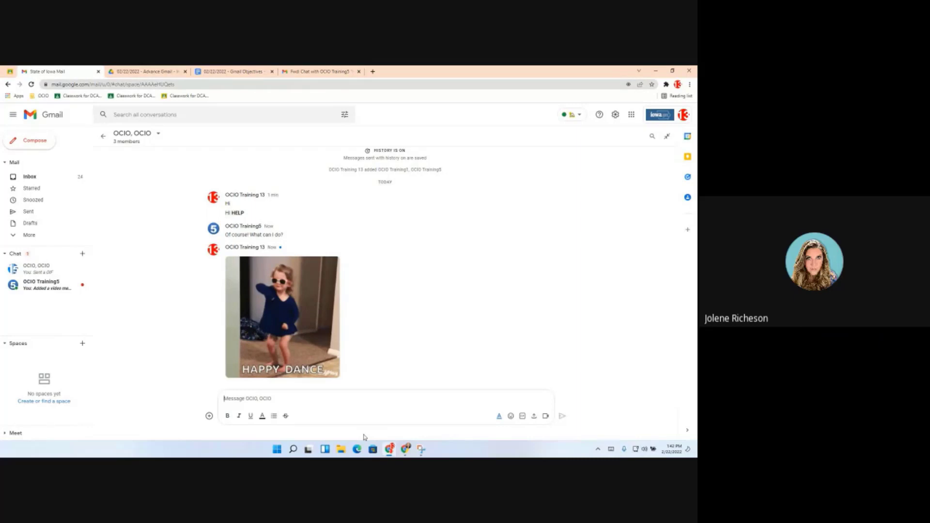
# Pop the group chat into a small window, browse its GIFs, and cancel a file upload.
pyautogui.click(667, 136)
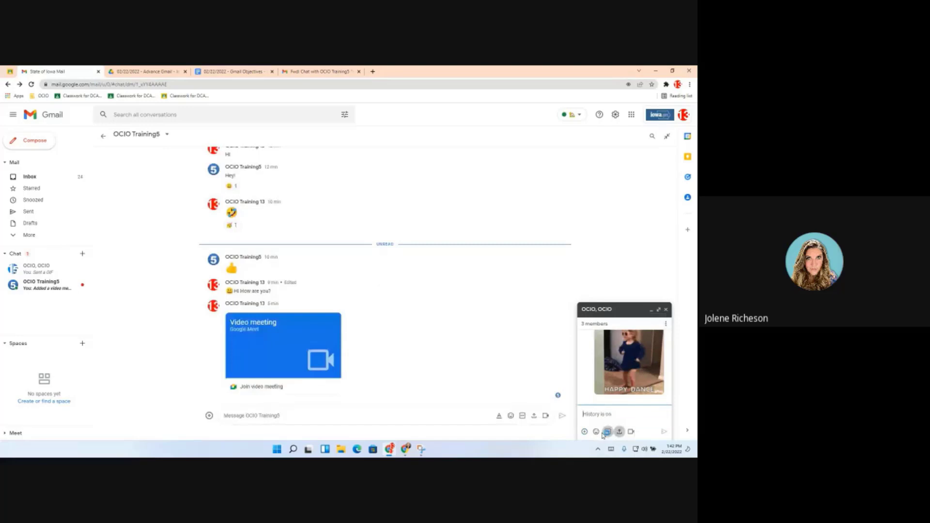
pyautogui.click(606, 432)
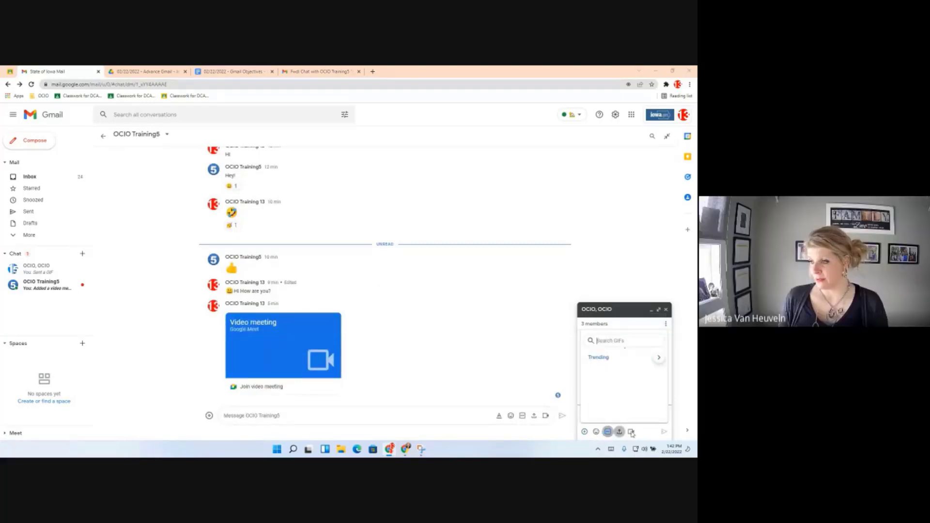
pyautogui.click(620, 431)
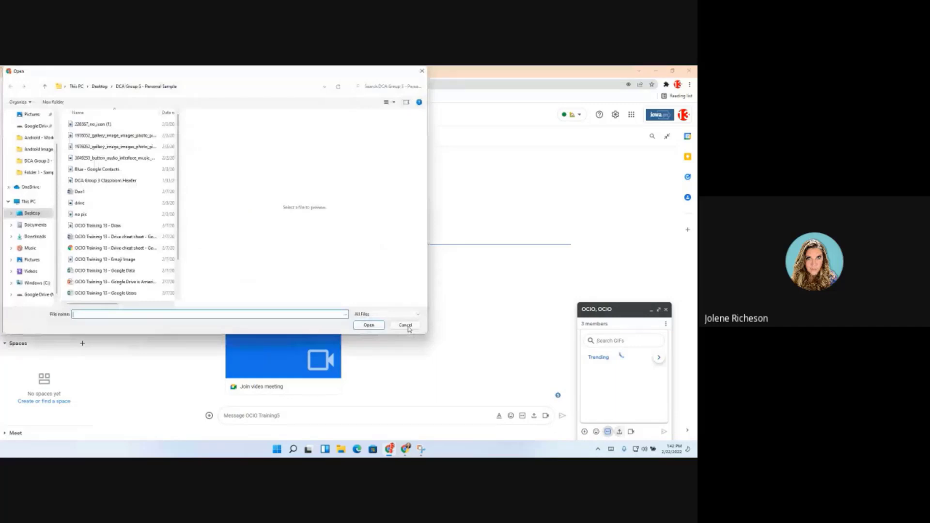
pyautogui.click(406, 326)
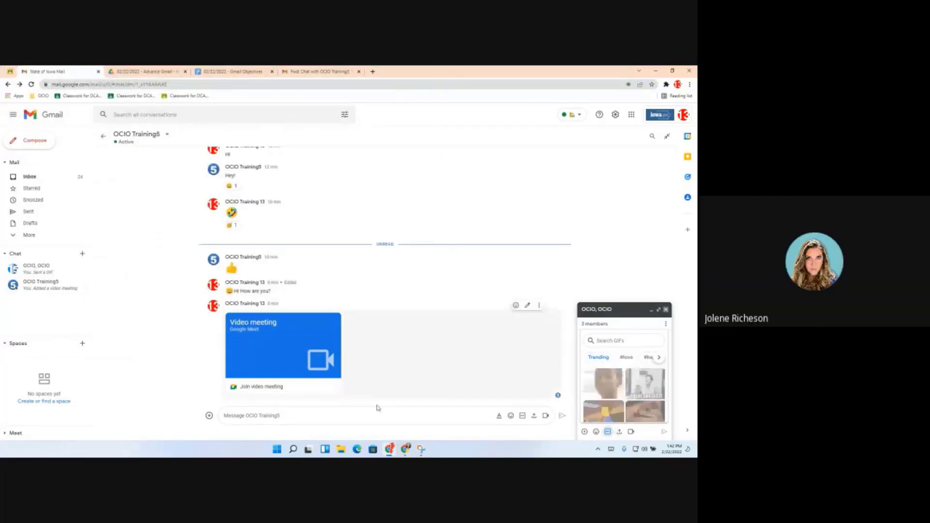
# Close the OCIO, OCIO chat window and place the cursor in the OCIO Training5 message box.
pyautogui.click(666, 310)
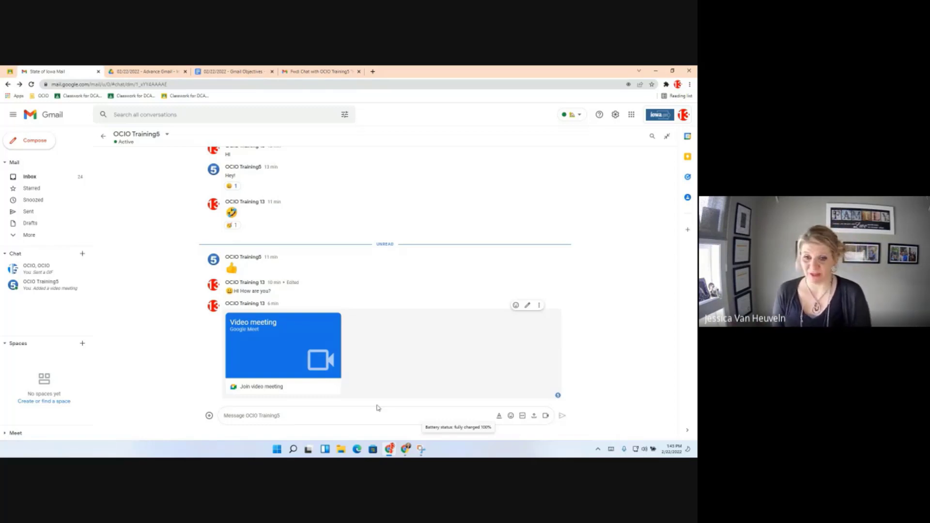
pyautogui.click(311, 418)
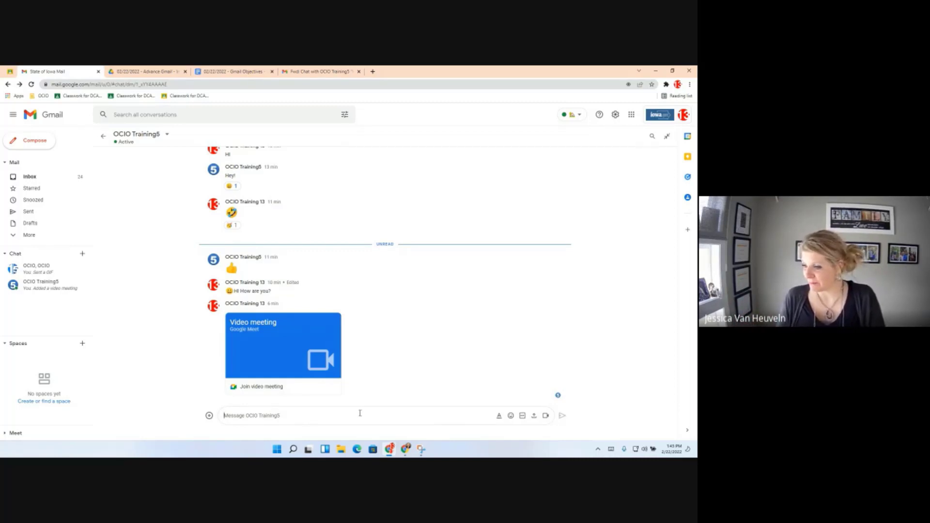
# Create a calendar invite for Tue, Feb 22, 2:00–3:00pm inviting OCIO Training5.
pyautogui.click(208, 416)
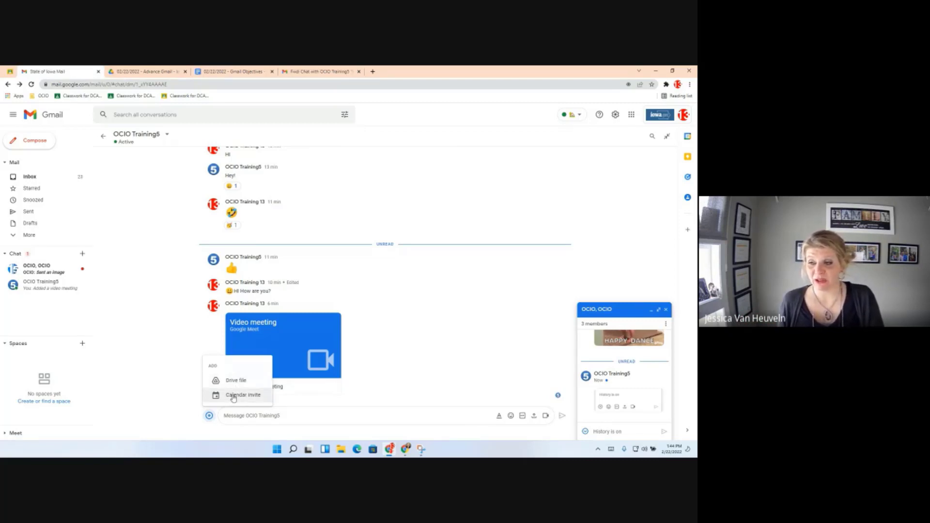
pyautogui.click(233, 396)
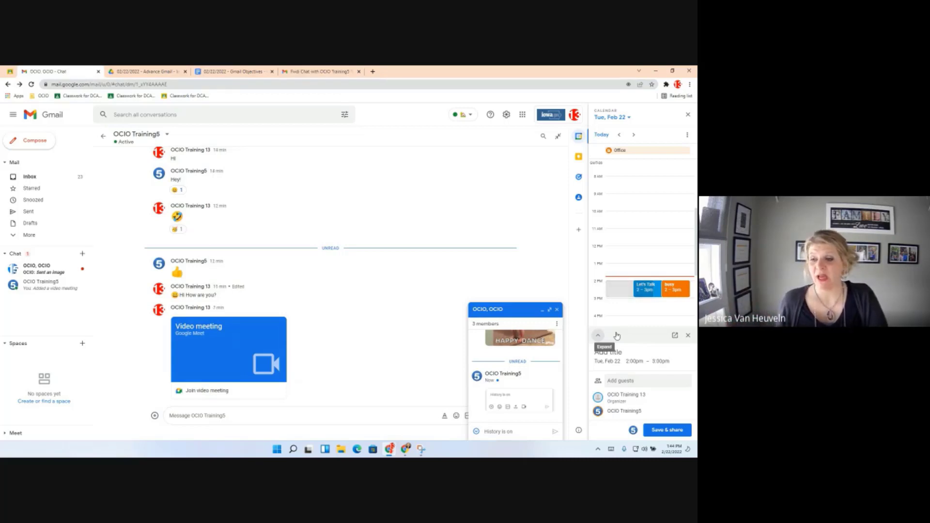
# Open and close the add-items list, then reload Gmail to discard the invite draft.
pyautogui.click(155, 415)
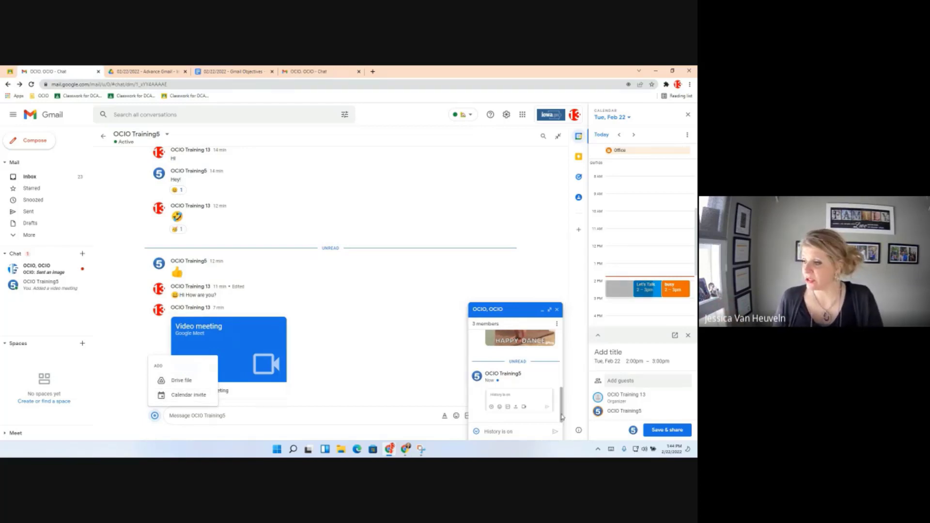
pyautogui.click(189, 383)
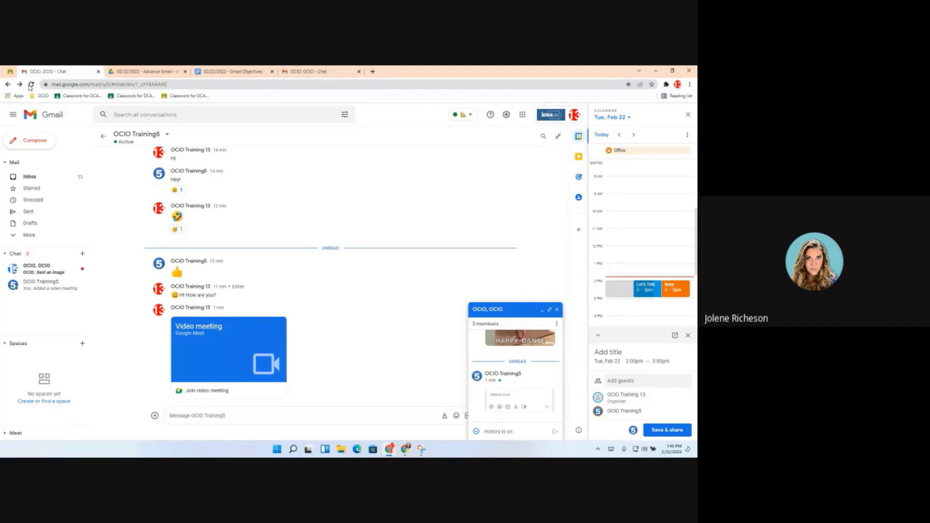
pyautogui.click(30, 85)
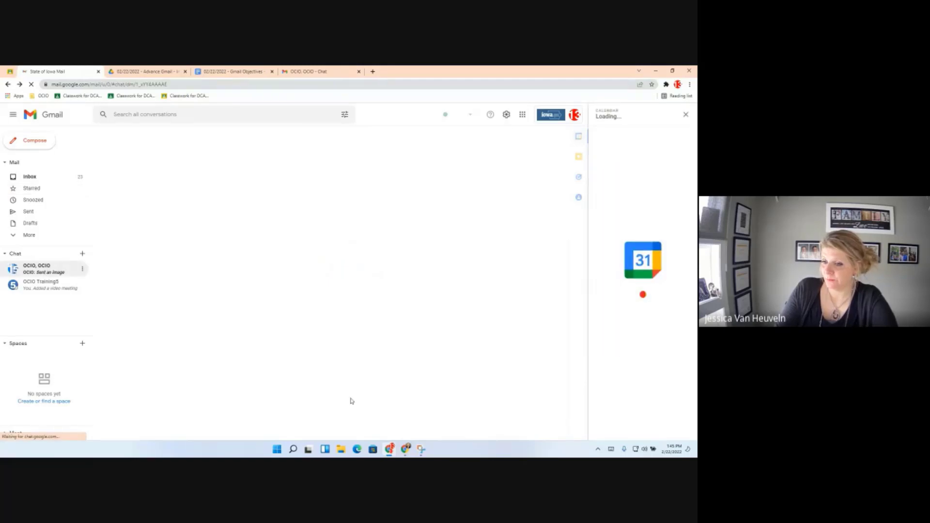
# Close the calendar panel and open the OCIO, OCIO group chat full-size, closing a stray Settings window.
pyautogui.click(687, 114)
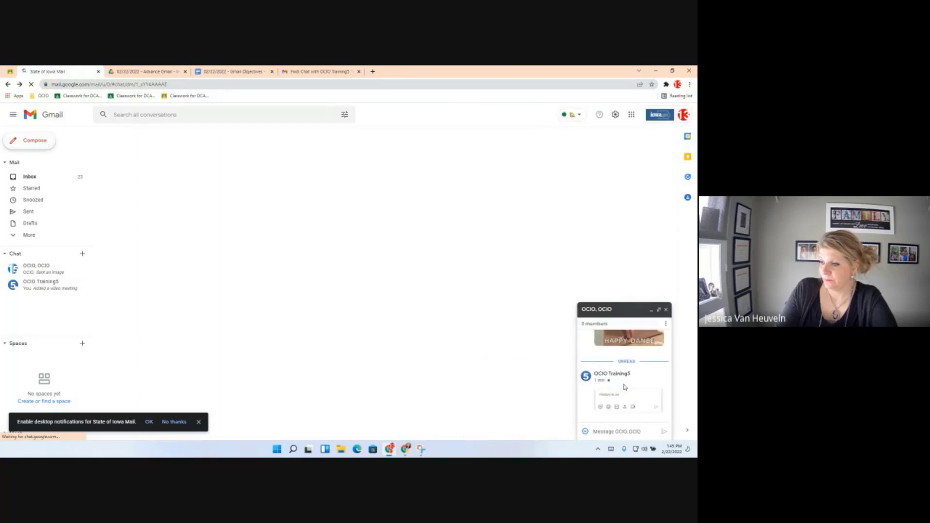
pyautogui.click(659, 310)
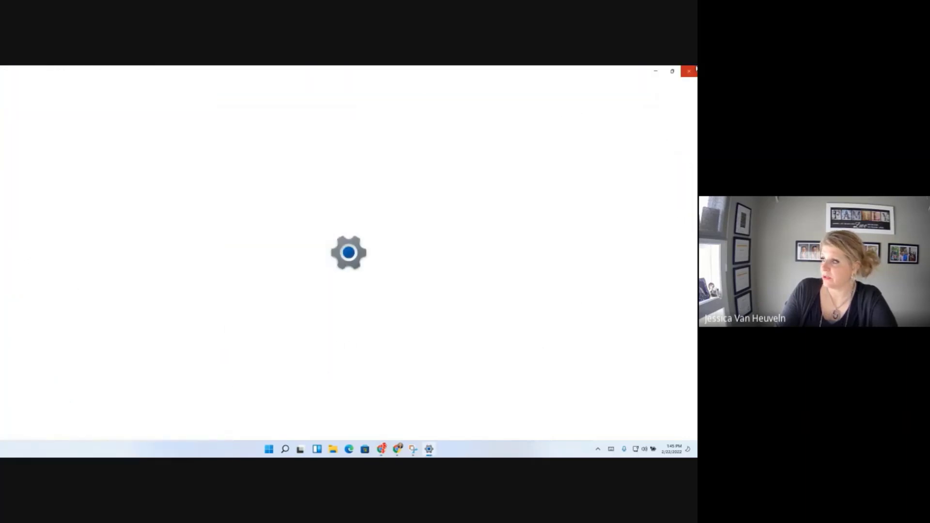
pyautogui.click(688, 71)
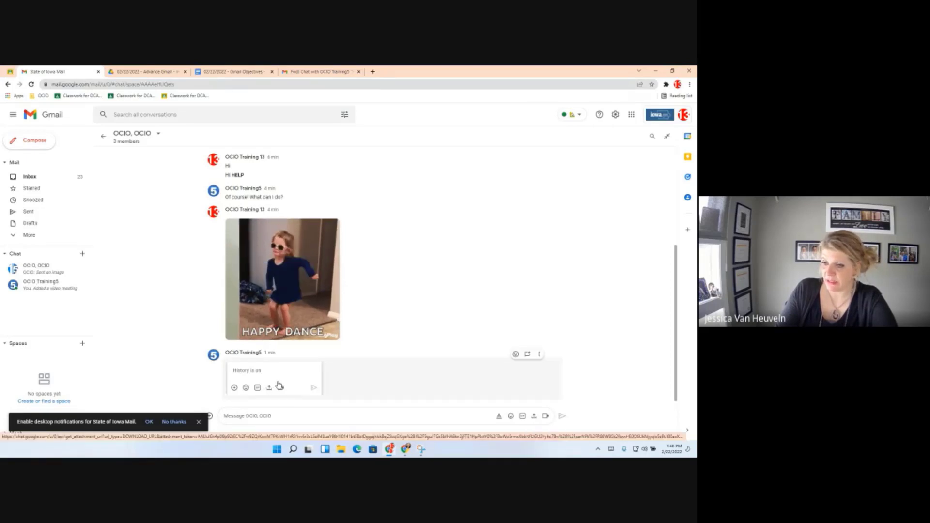
# Preview the attached image.png enlarged, then bring up the list of items to add.
pyautogui.click(279, 385)
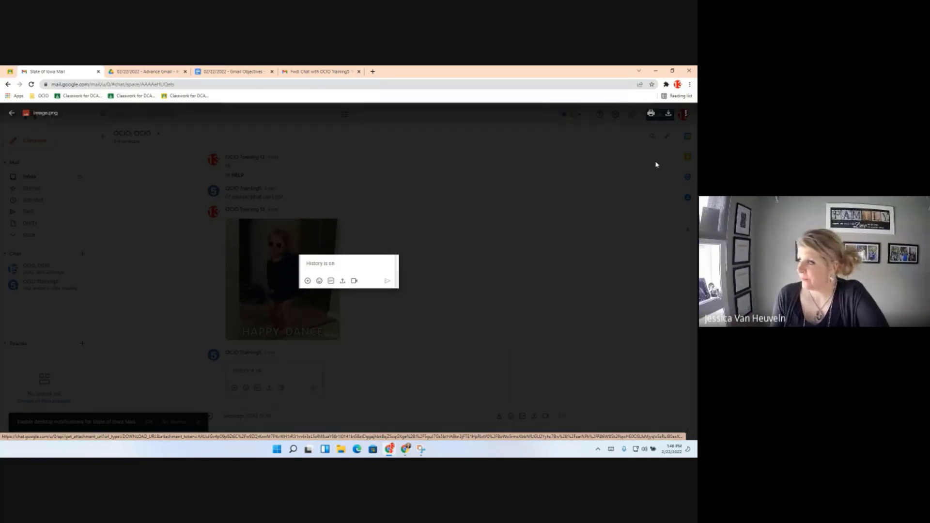
pyautogui.click(9, 113)
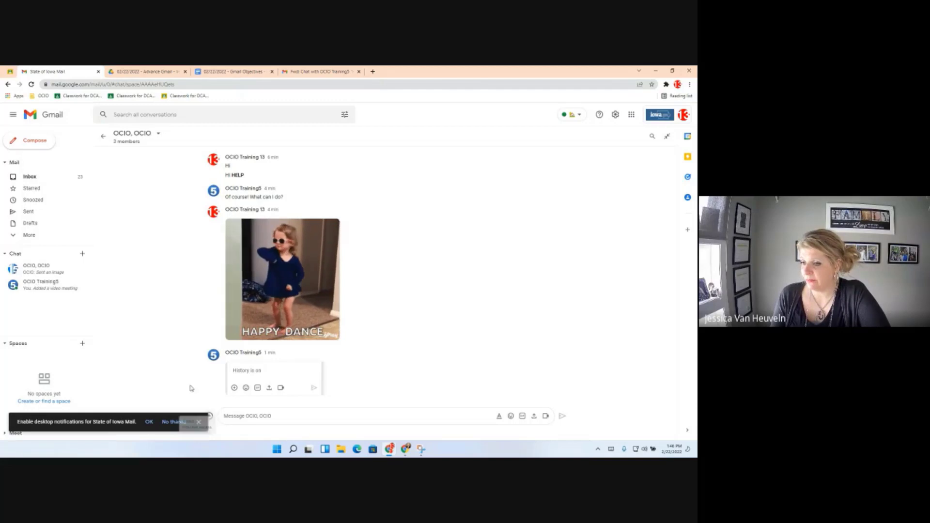
pyautogui.click(210, 415)
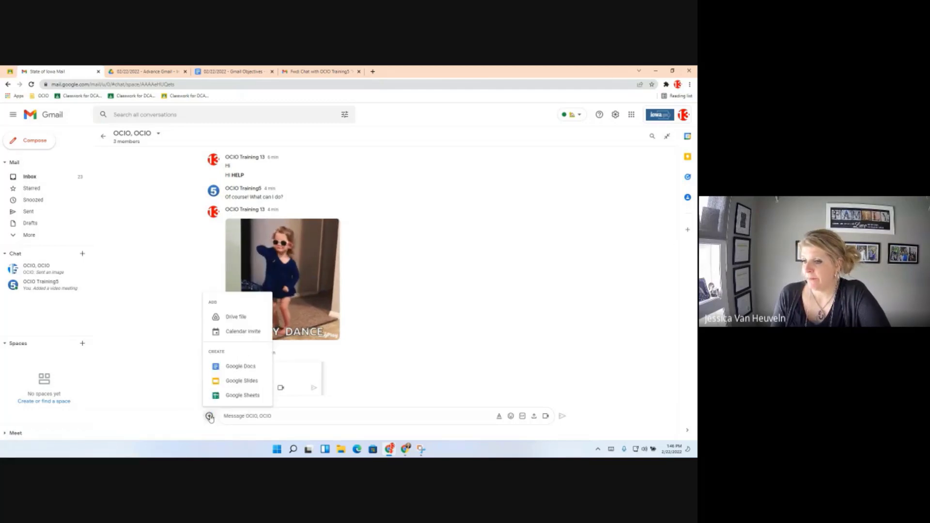
# Attempt to share new Google Docs with the group, the second one named Test.
pyautogui.click(240, 367)
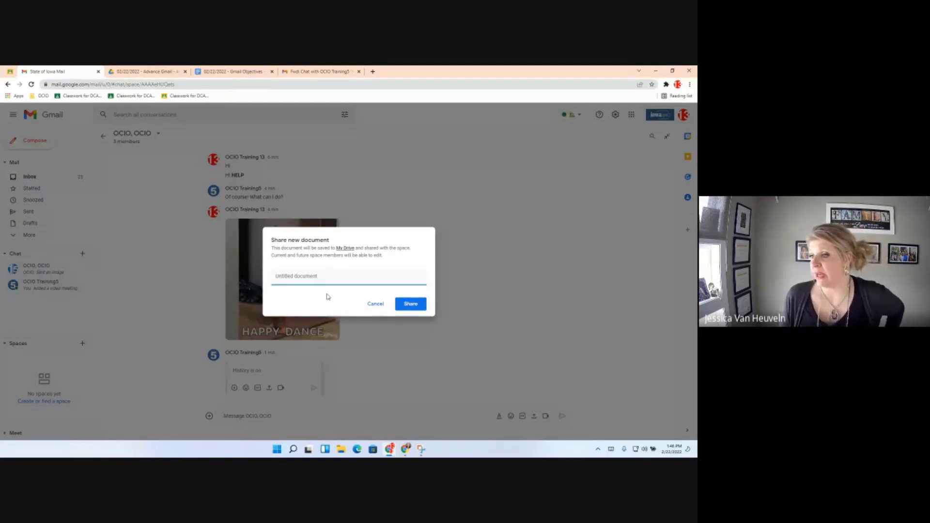
pyautogui.write('GO')
pyautogui.click(412, 305)
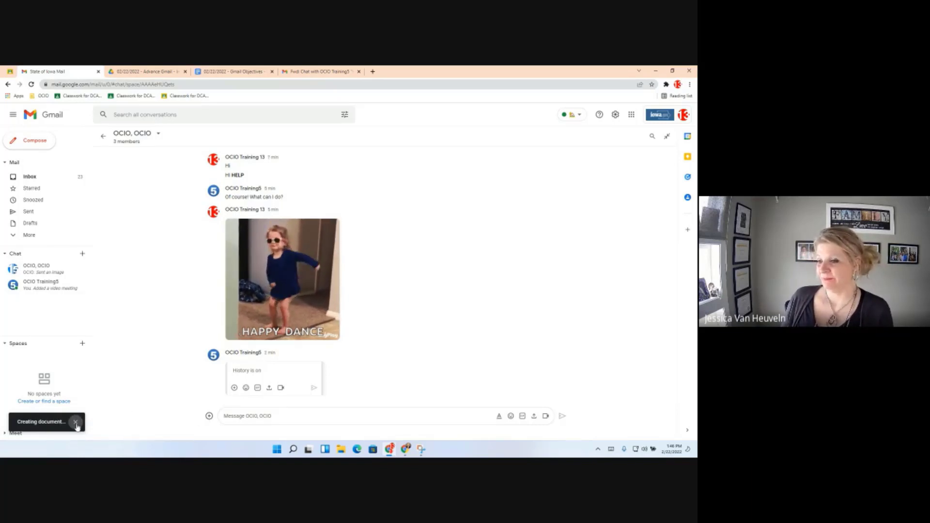
pyautogui.click(208, 415)
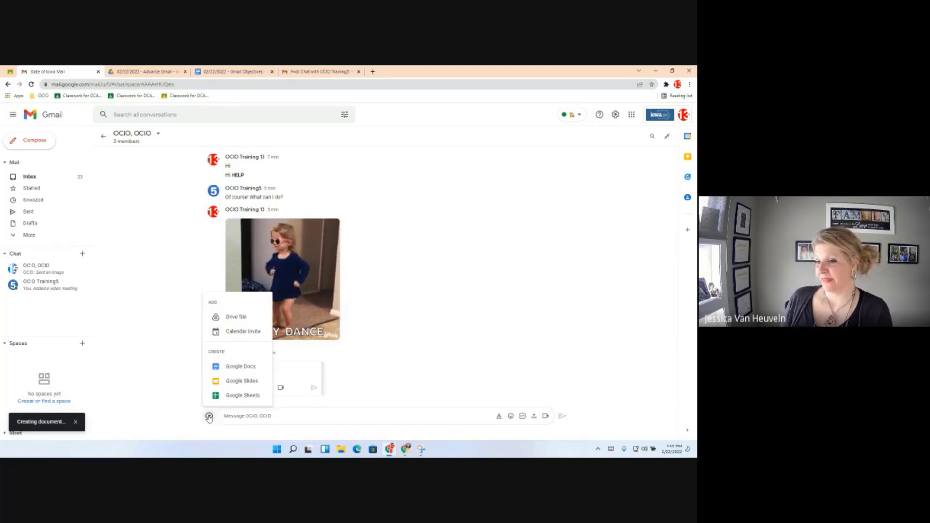
pyautogui.click(248, 367)
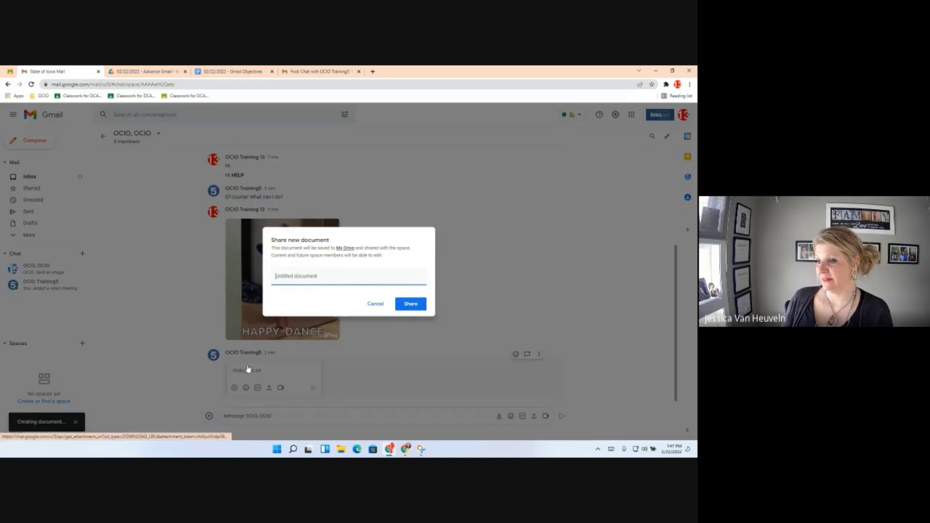
pyautogui.click(318, 281)
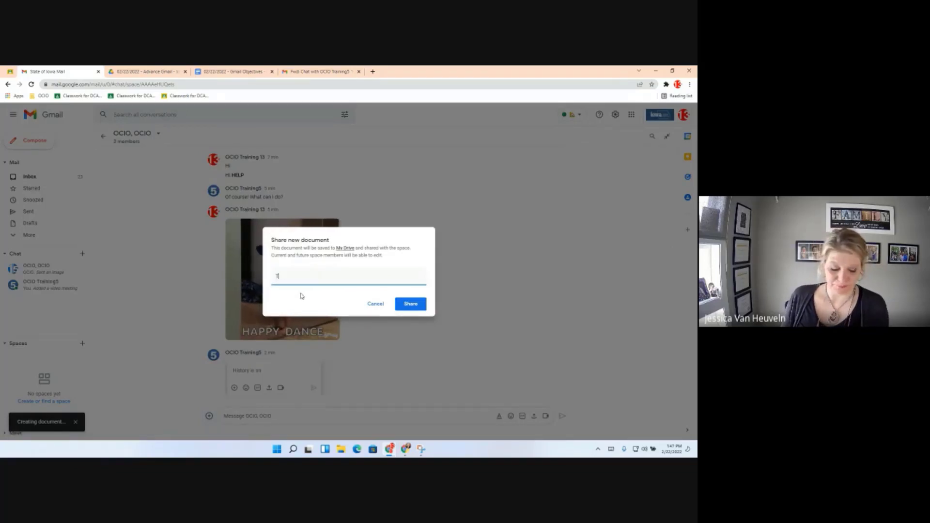
pyautogui.write('Test')
pyautogui.click(401, 302)
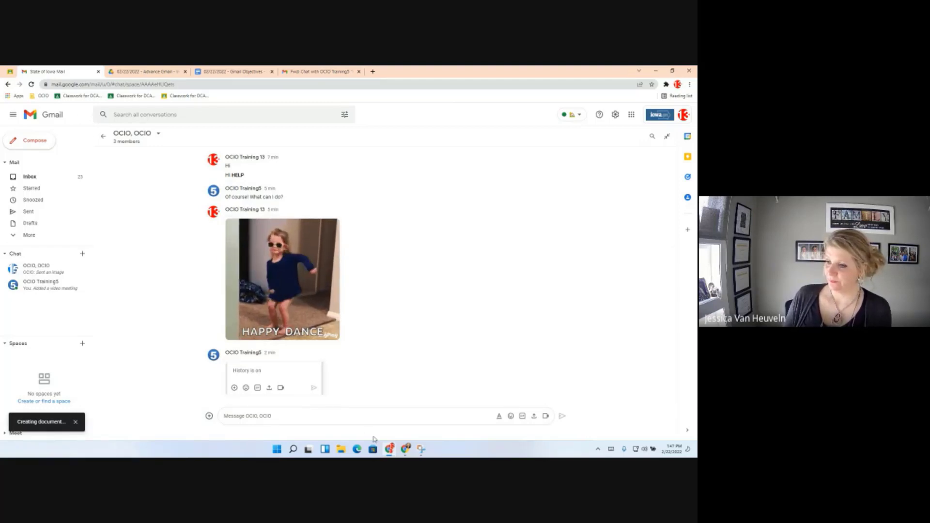
# Dismiss the add list and the Creating document notice, then reload Gmail.
pyautogui.click(209, 415)
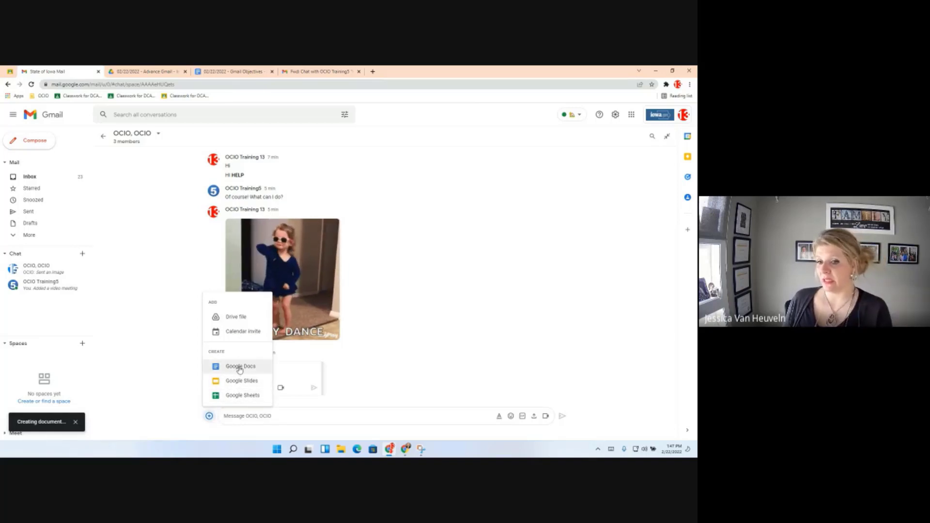
pyautogui.click(244, 422)
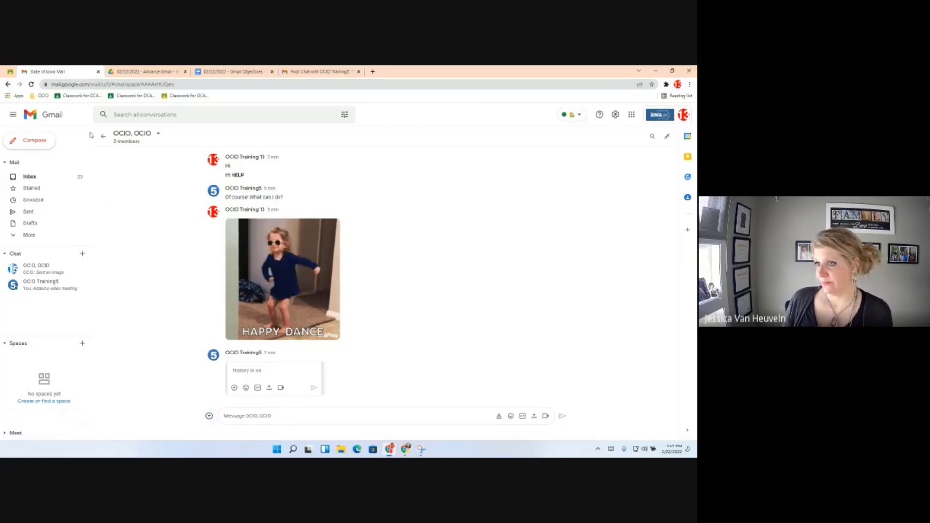
pyautogui.click(75, 421)
pyautogui.click(32, 84)
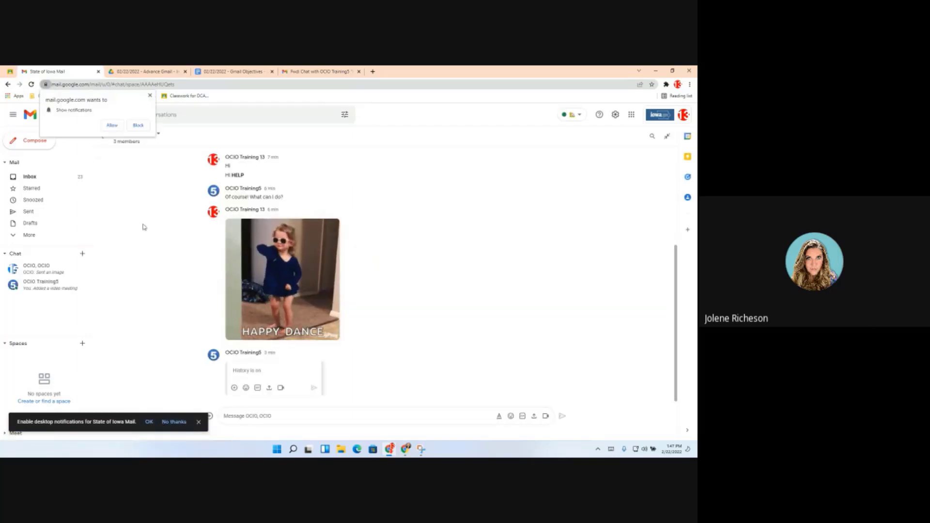
# Allow desktop notifications and share a new Google Doc named Test with the group.
pyautogui.click(112, 125)
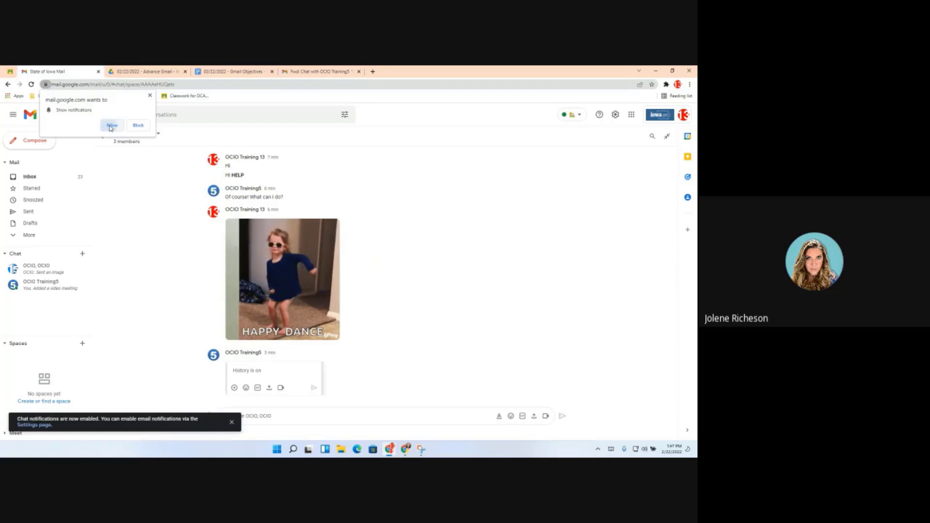
pyautogui.click(231, 421)
pyautogui.click(209, 416)
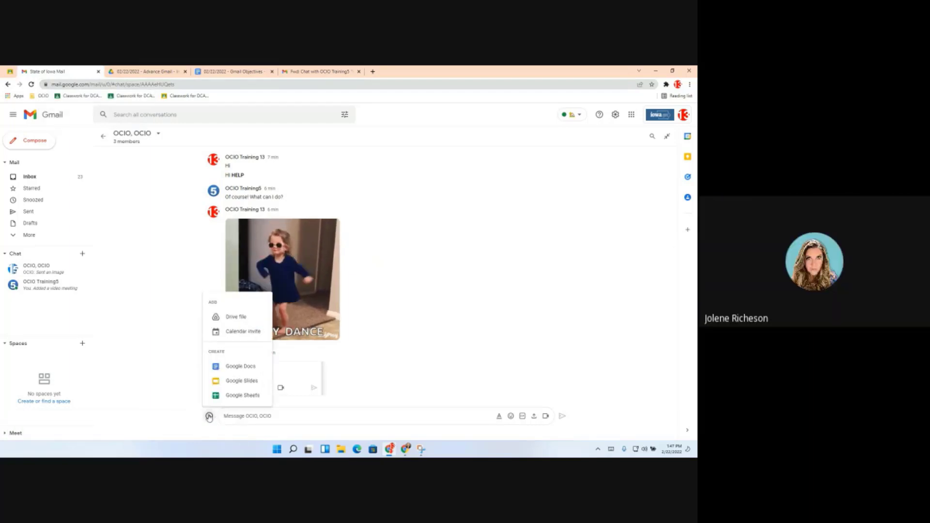
pyautogui.click(232, 365)
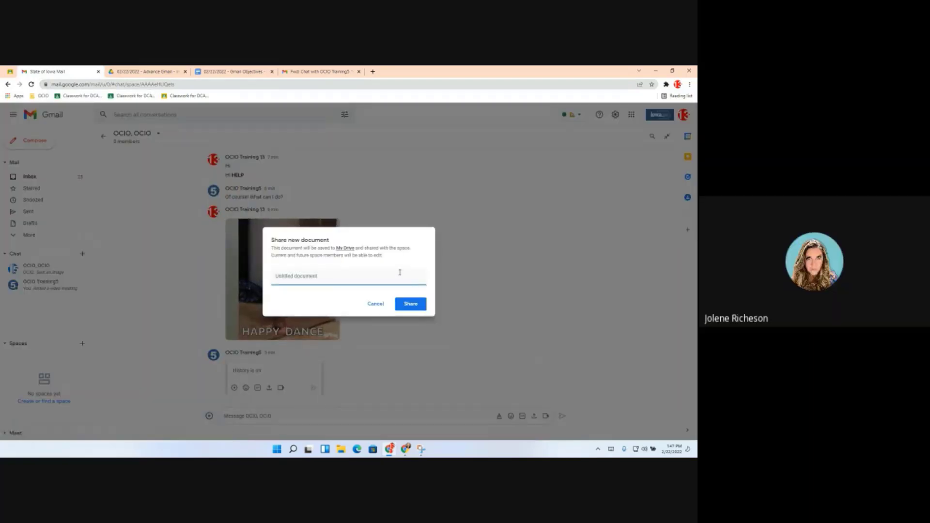
pyautogui.write('Test')
pyautogui.press('Return')
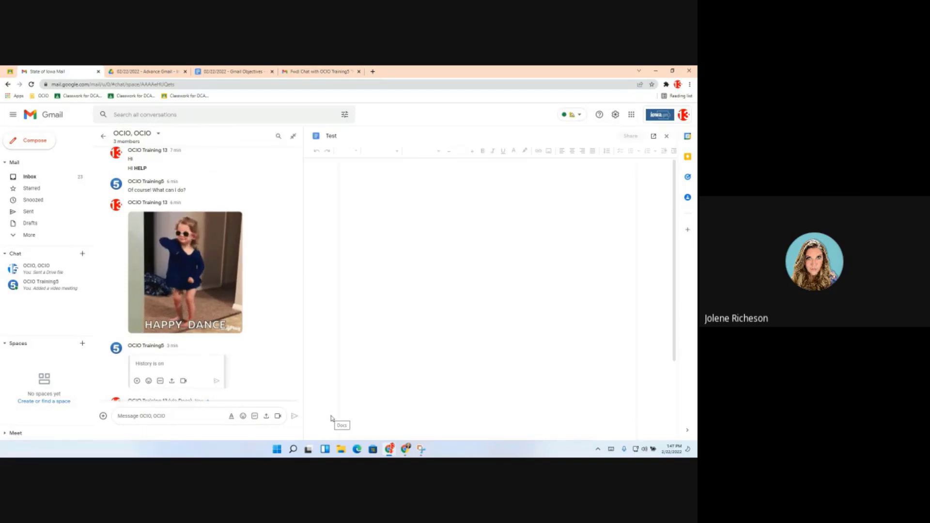
# Type 'Hi' and 'Jkjsaiodfjsofdfjsoau' on separate lines in the shared Test document.
pyautogui.scroll(-3, 220, 356)
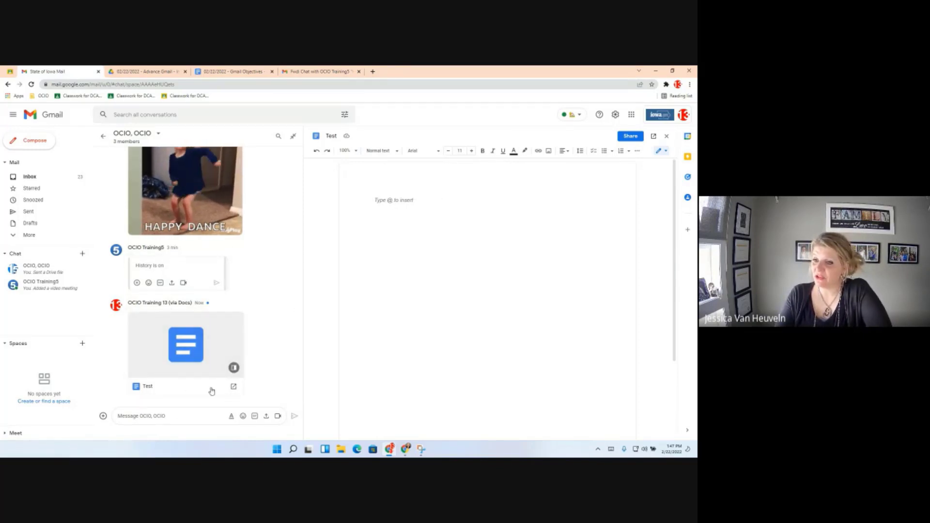
pyautogui.write('H')
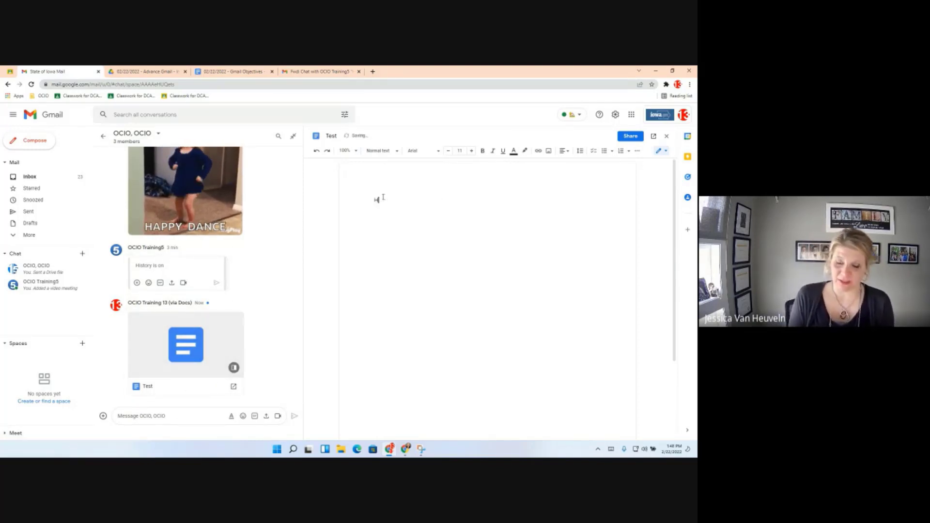
pyautogui.write('i')
pyautogui.press('Return')
pyautogui.write('Jkjsaiodfjsofdfjsoau')
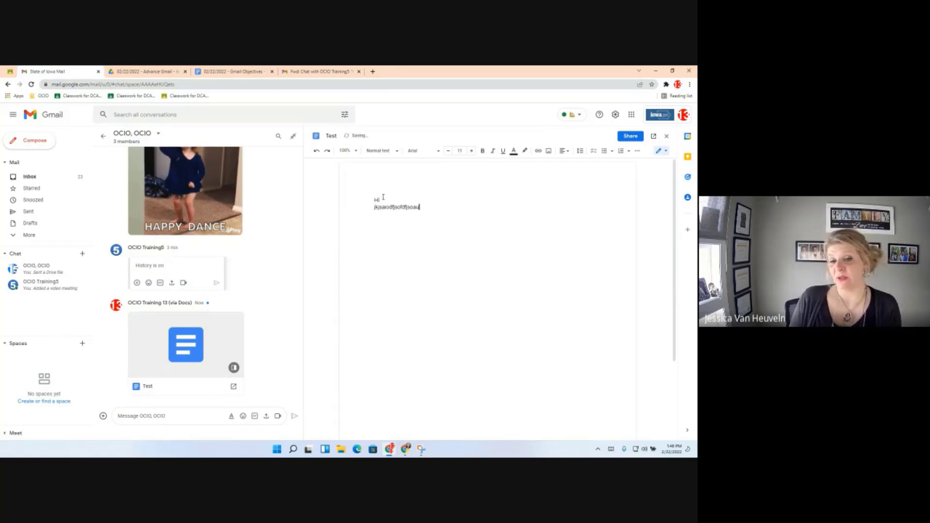
pyautogui.press('Return')
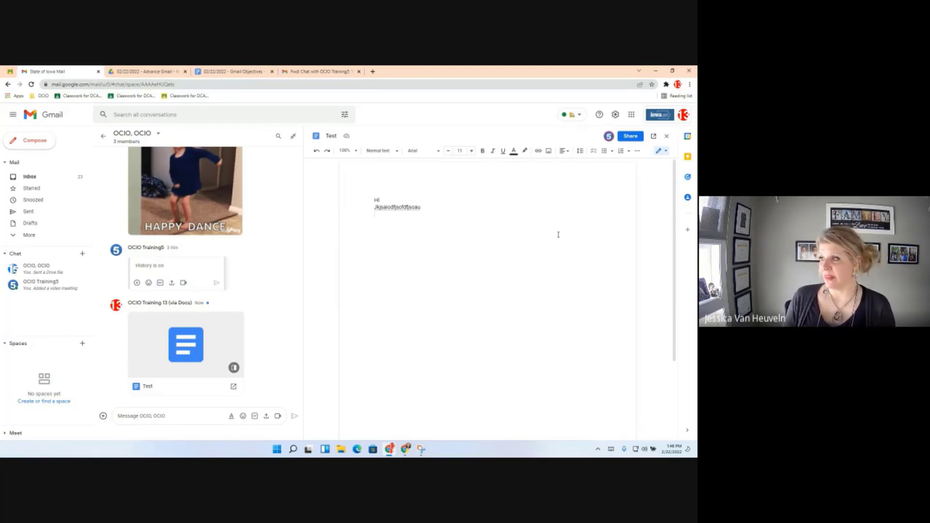
pyautogui.click(607, 137)
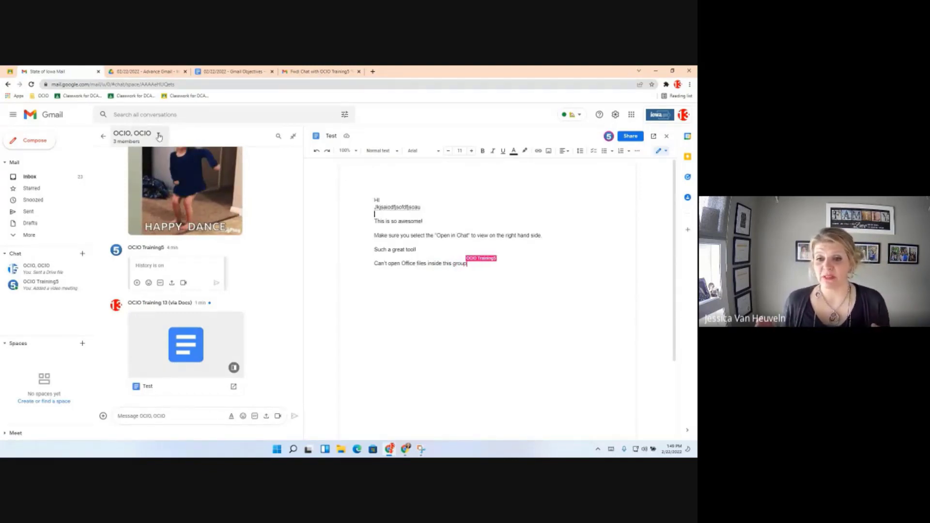
# View the three members of the OCIO, OCIO group, then reopen its conversation options menu.
pyautogui.click(160, 136)
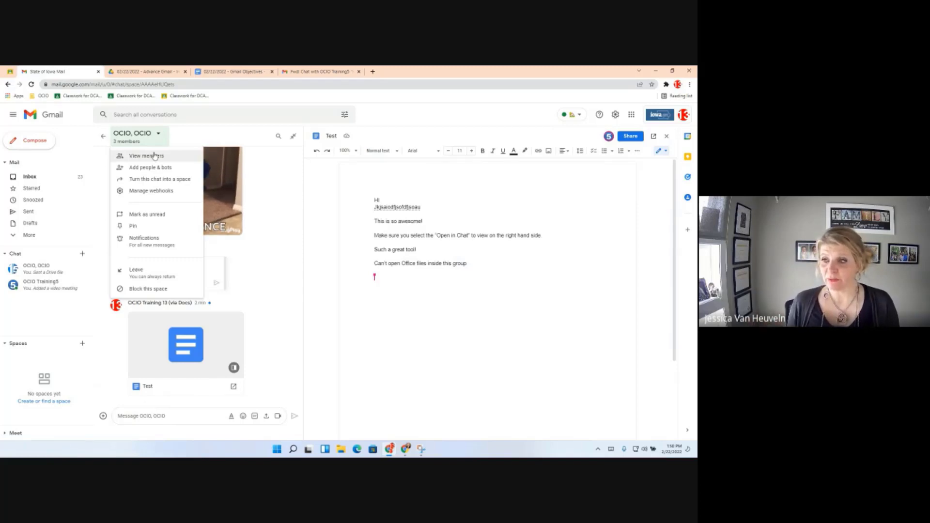
pyautogui.click(155, 156)
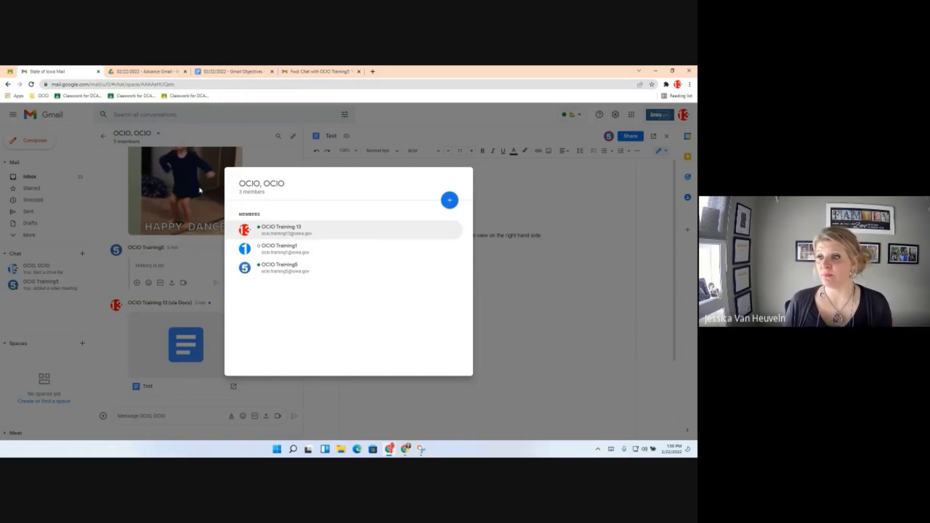
pyautogui.click(201, 131)
pyautogui.click(158, 134)
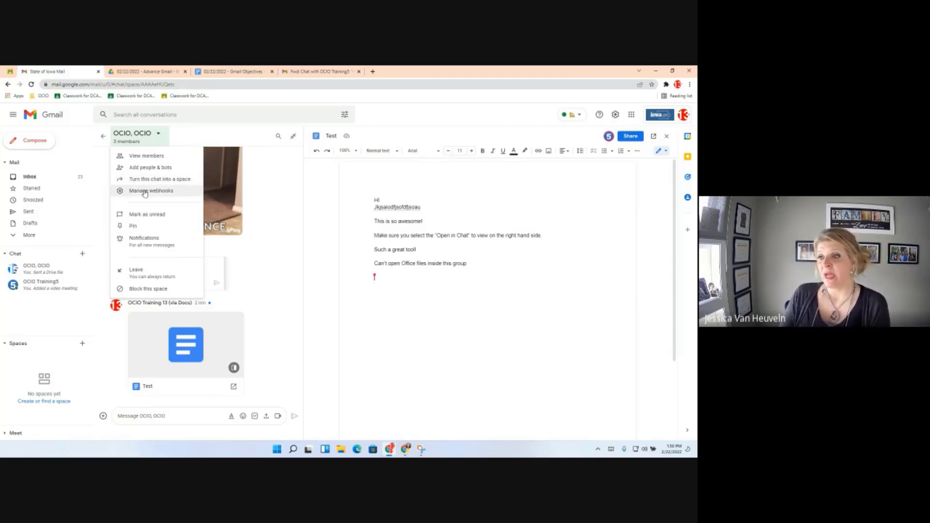
# Pin the OCIO, OCIO group chat, checking its notifications but leaving them at Notify always.
pyautogui.click(153, 228)
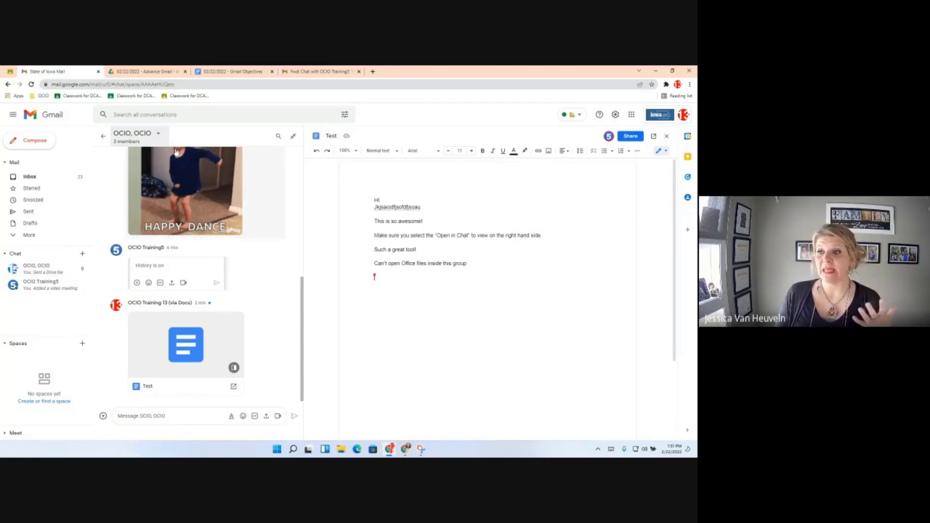
pyautogui.click(159, 136)
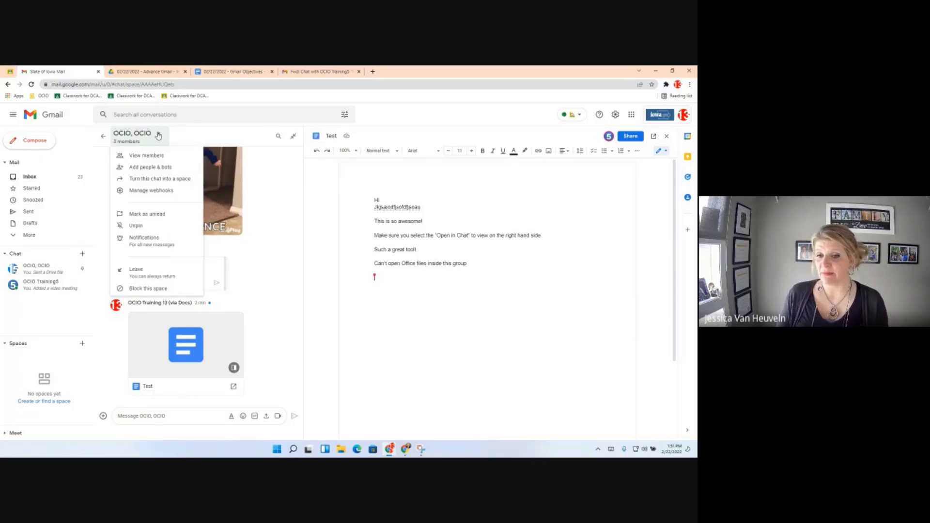
pyautogui.click(142, 248)
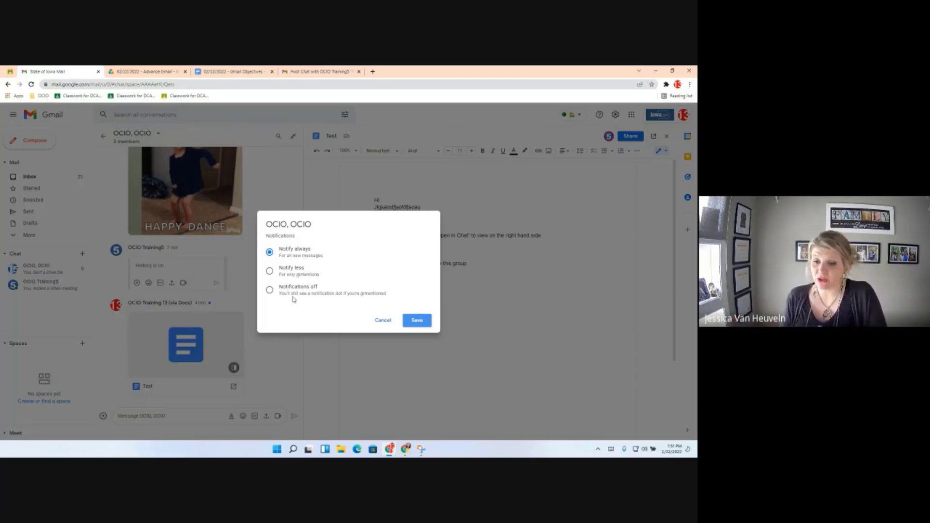
pyautogui.click(383, 320)
pyautogui.click(128, 141)
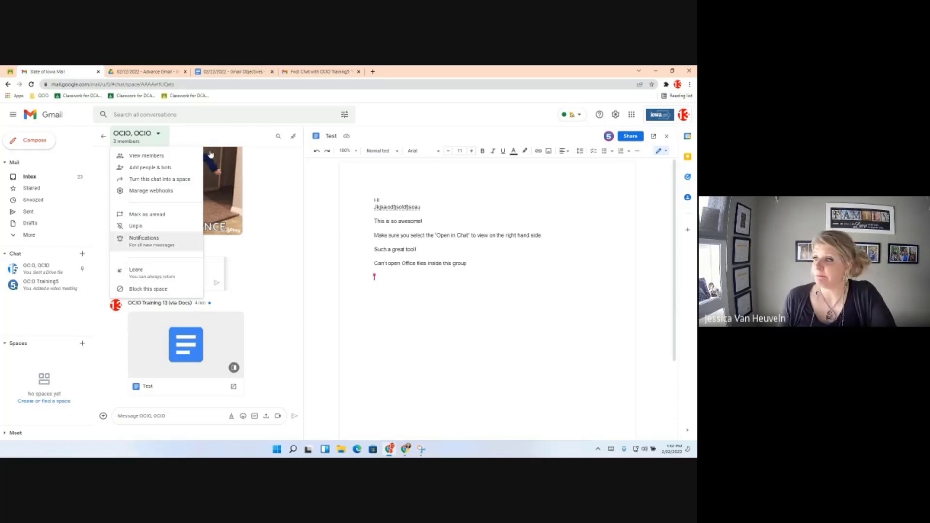
pyautogui.click(146, 140)
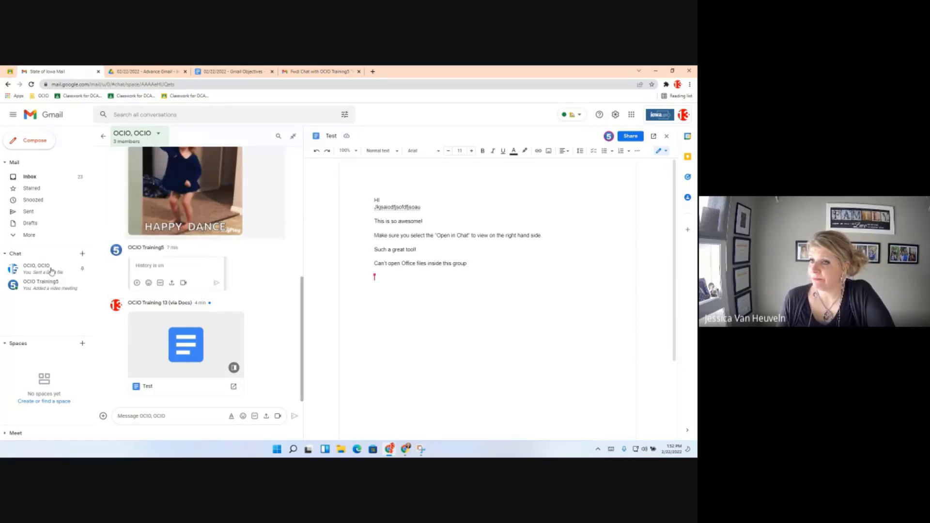
# Show the shared Test doc in the OCIO, OCIO chat pop-up, then move to the Gmail Objectives doc.
pyautogui.click(51, 270)
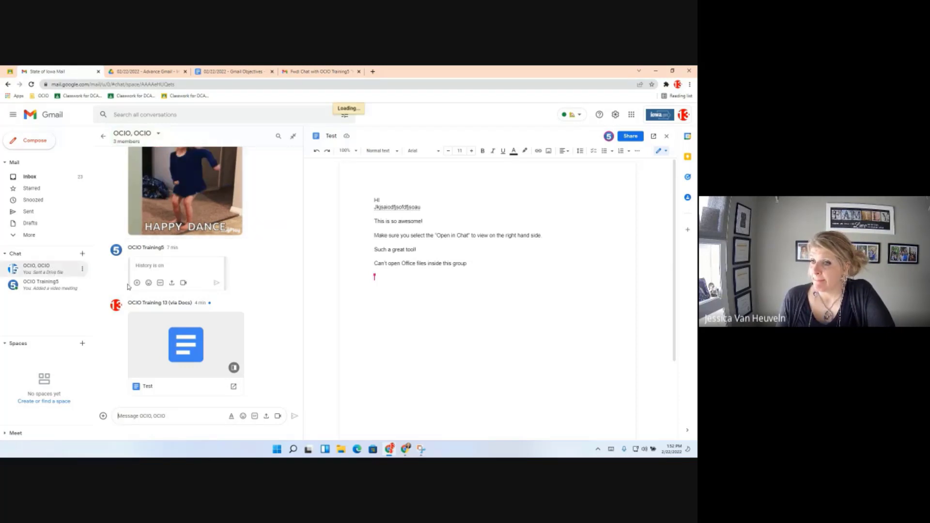
pyautogui.click(34, 178)
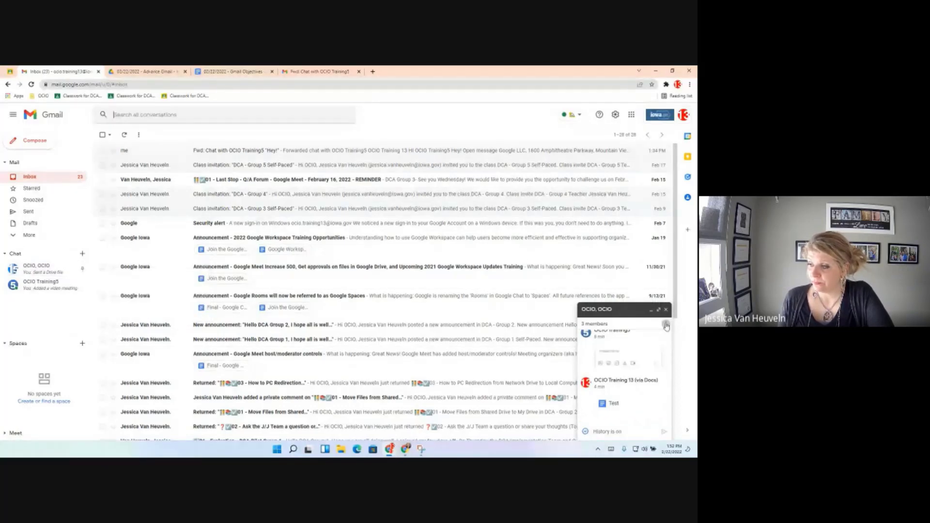
pyautogui.click(666, 324)
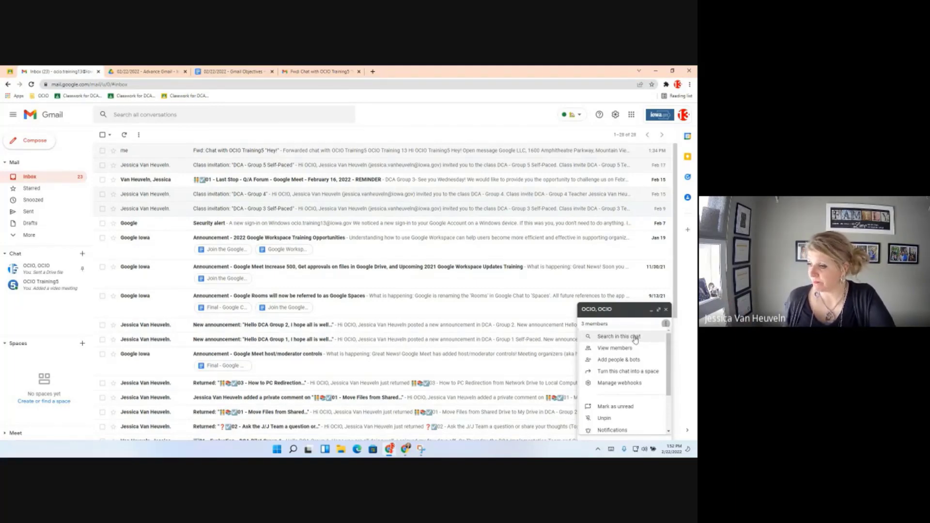
pyautogui.scroll(-2, 627, 359)
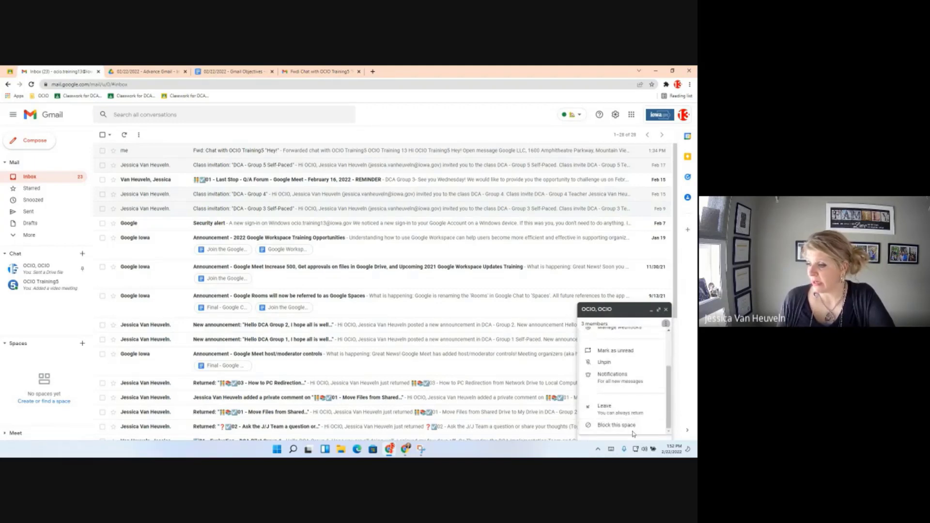
pyautogui.click(668, 329)
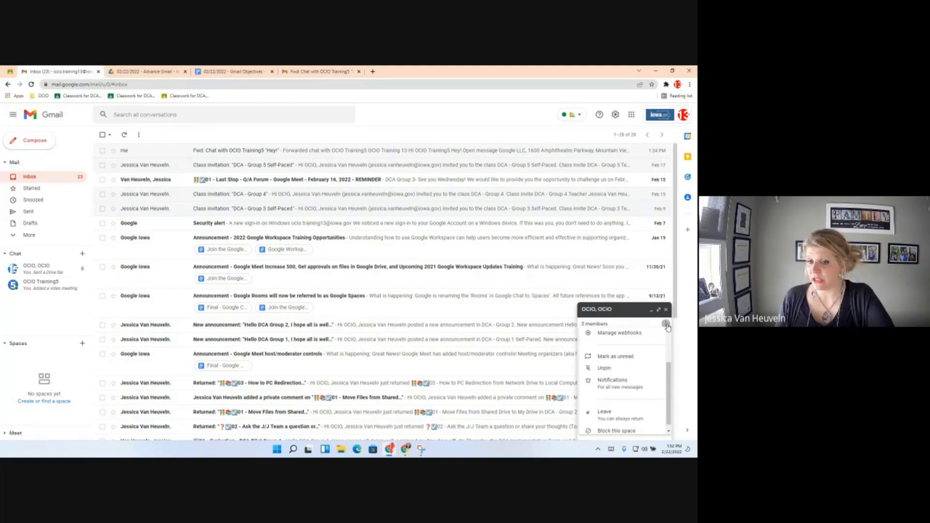
pyautogui.click(423, 119)
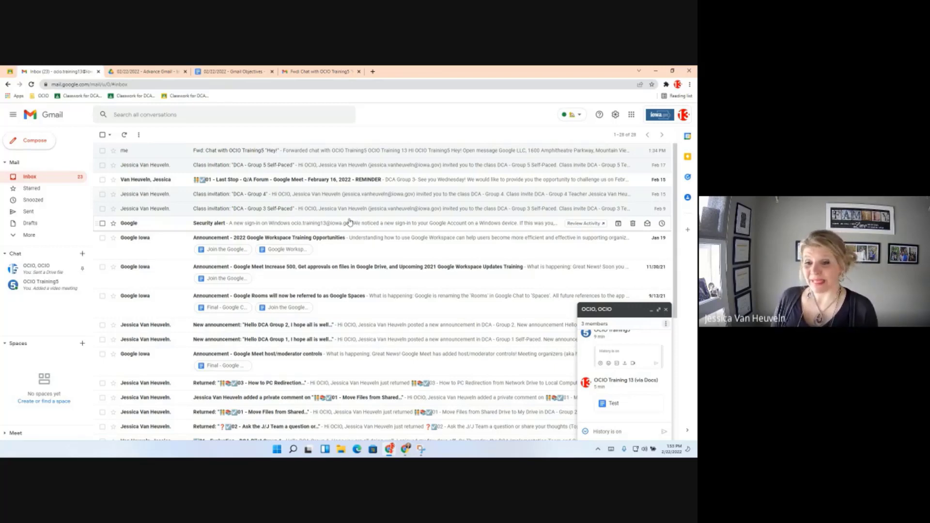
pyautogui.click(237, 72)
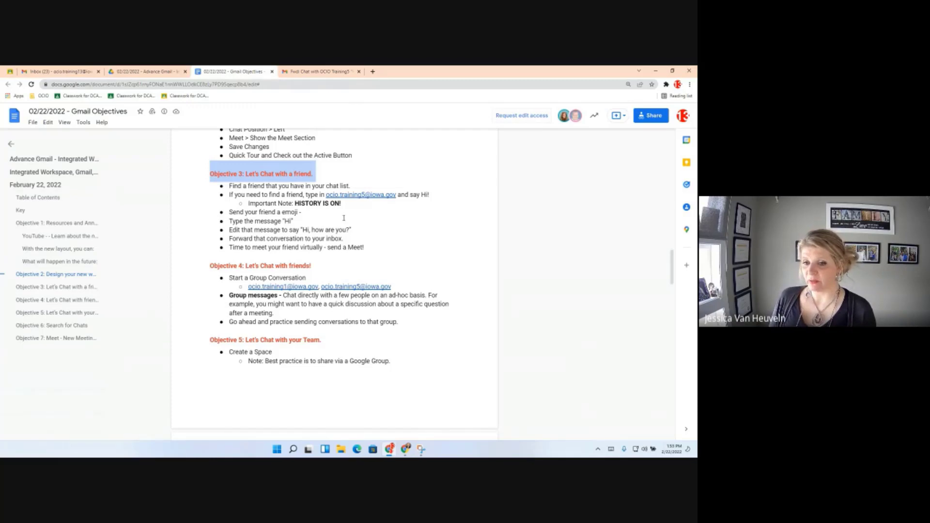
# Scroll the Gmail Objectives doc to Objective 5's steps for naming the Space 'Training Space'.
pyautogui.scroll(-3, 313, 279)
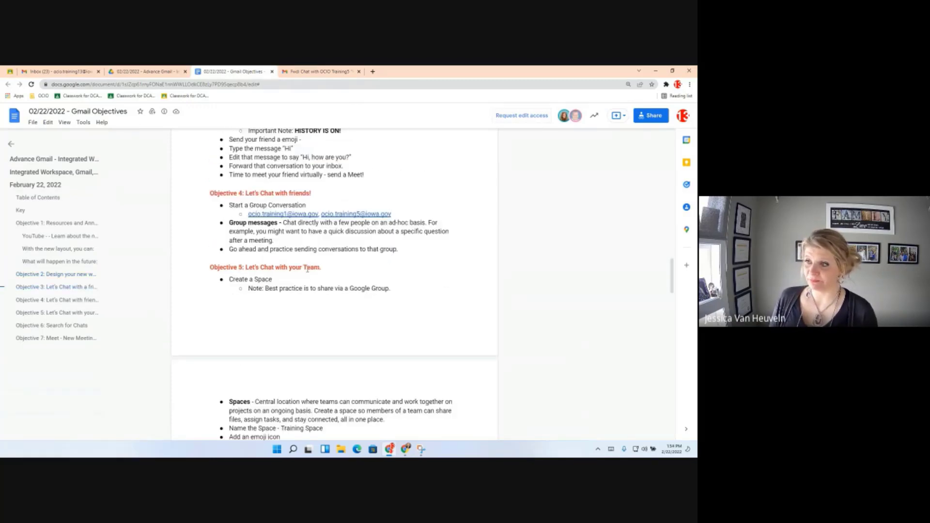
pyautogui.scroll(-4, 307, 269)
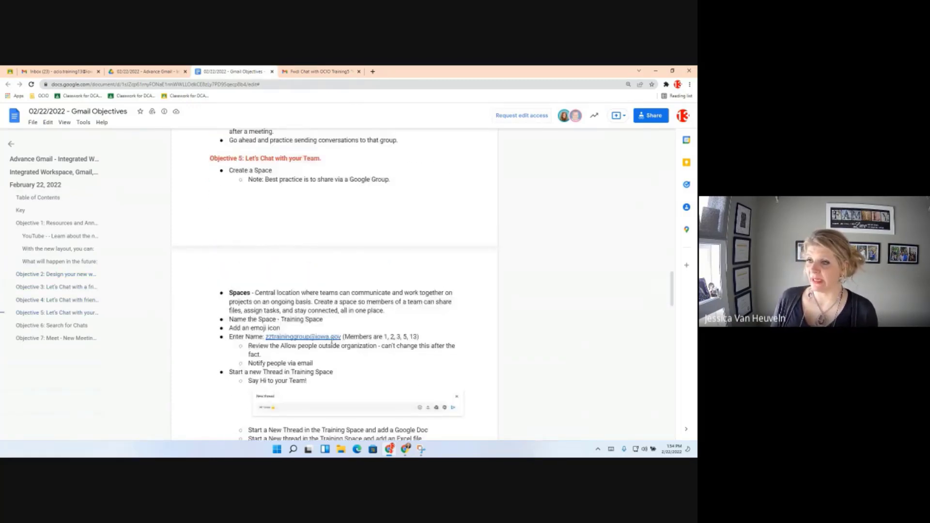
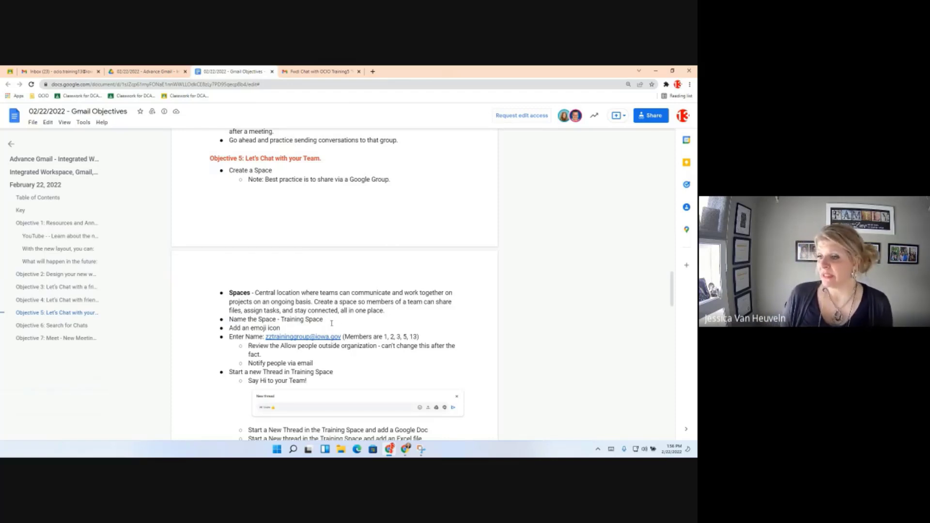
# Start a new Gmail space named 'Training Space'.
pyautogui.moveTo(386, 311); pyautogui.dragTo(226, 296)
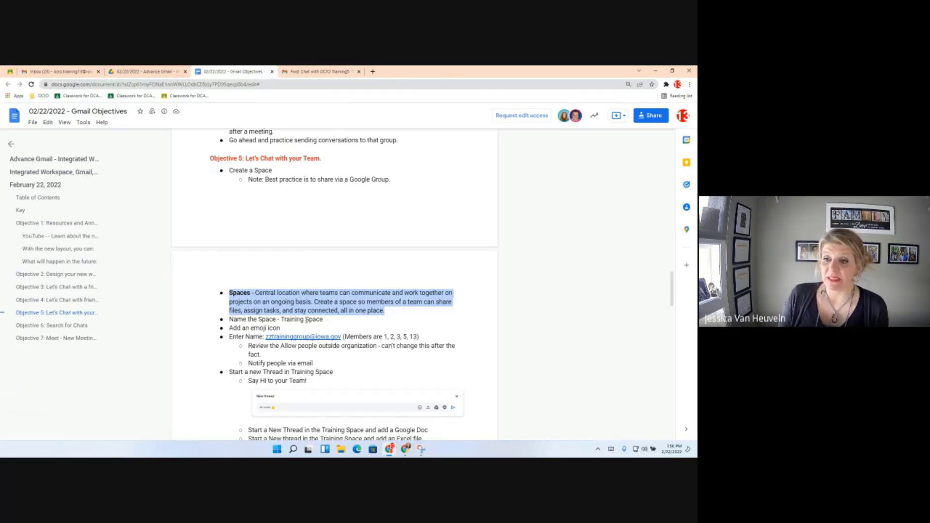
pyautogui.scroll(-3, 324, 314)
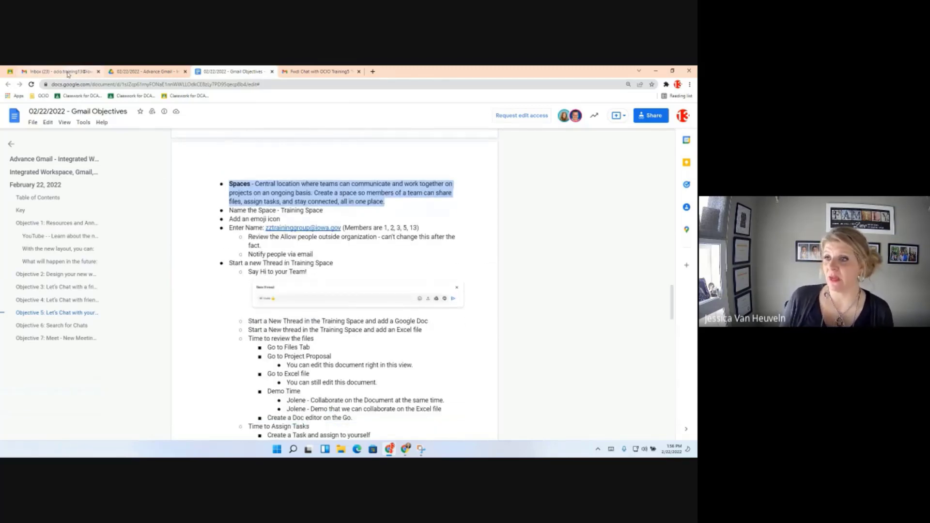
pyautogui.click(69, 72)
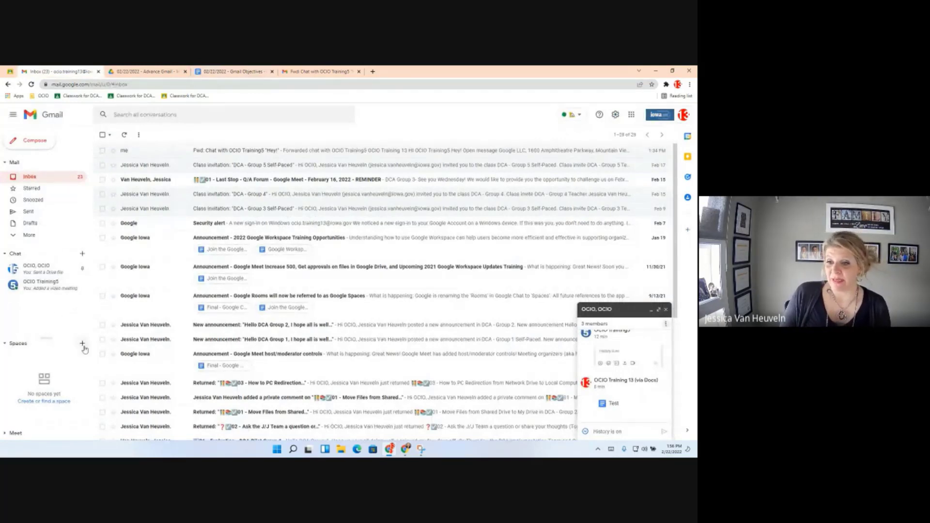
pyautogui.click(83, 344)
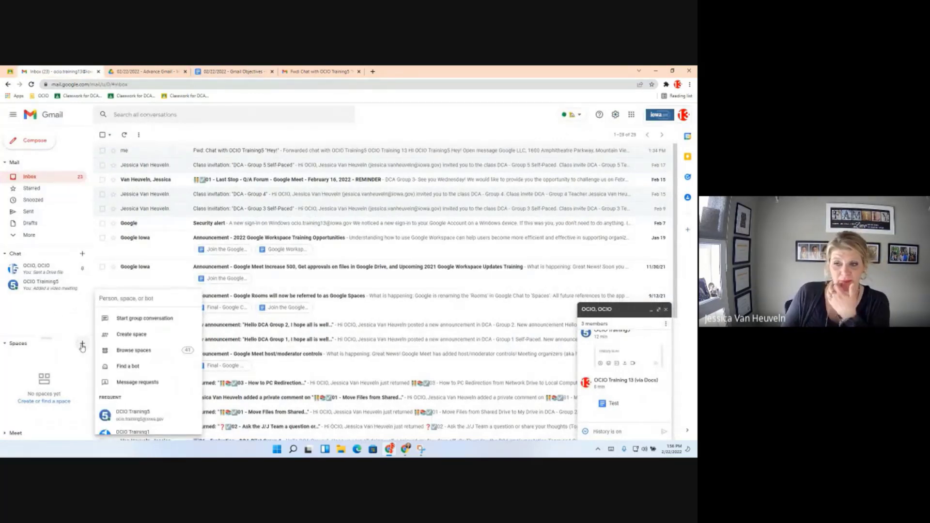
pyautogui.click(137, 338)
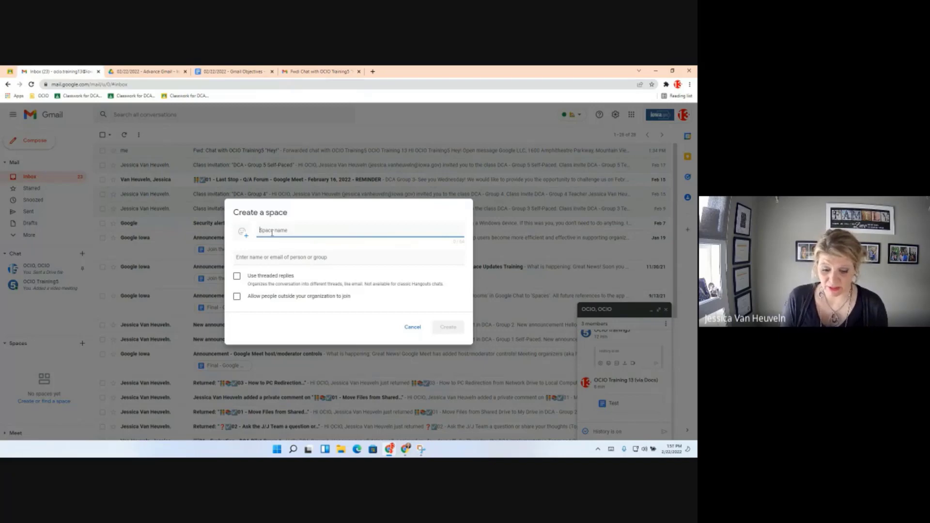
pyautogui.write('Training')
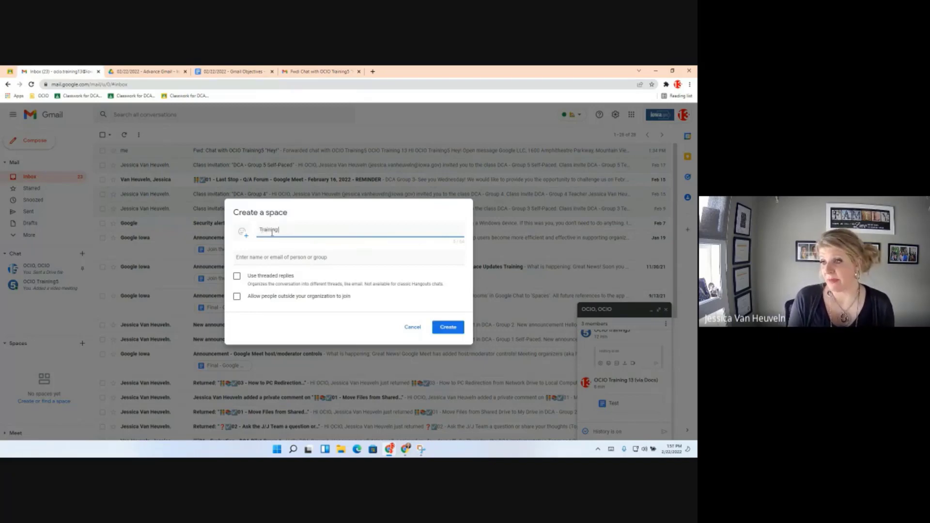
pyautogui.write(' Space')
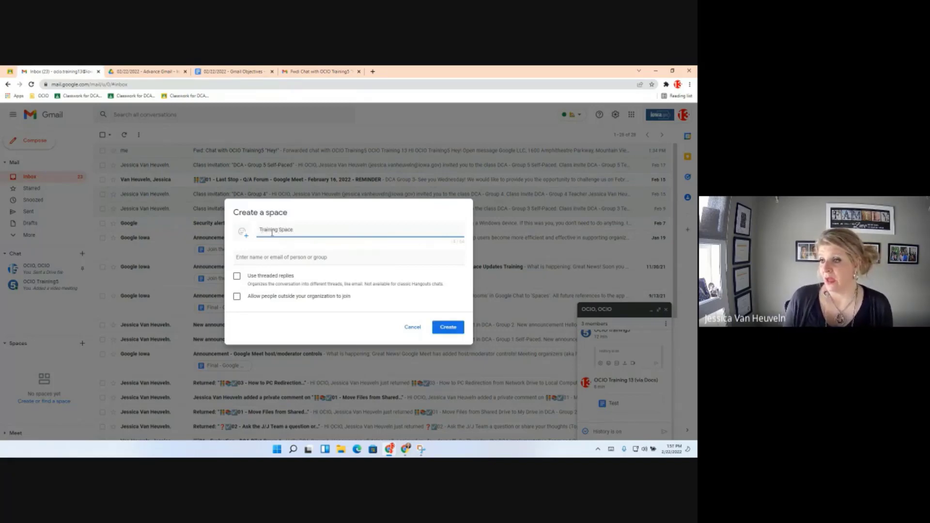
# Add the Training Group for Integrated Workspace as the space's members.
pyautogui.click(259, 259)
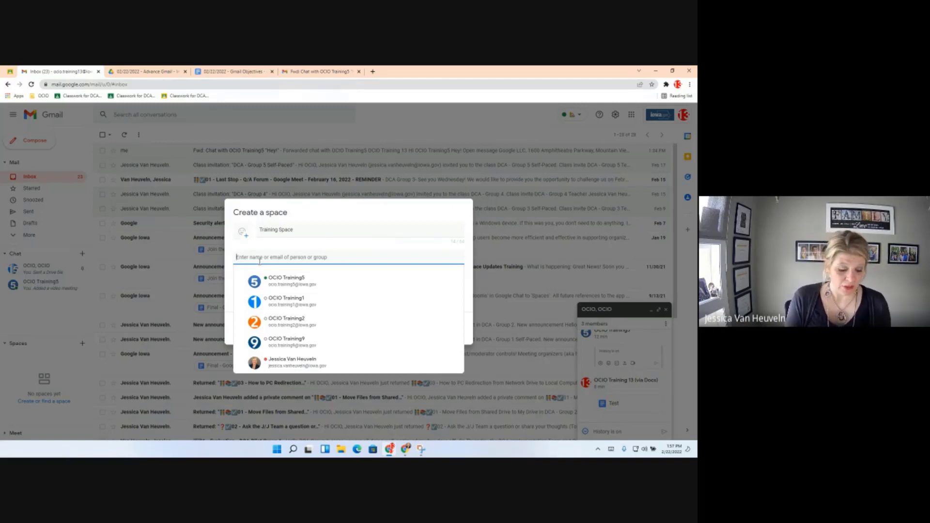
pyautogui.write('zZ')
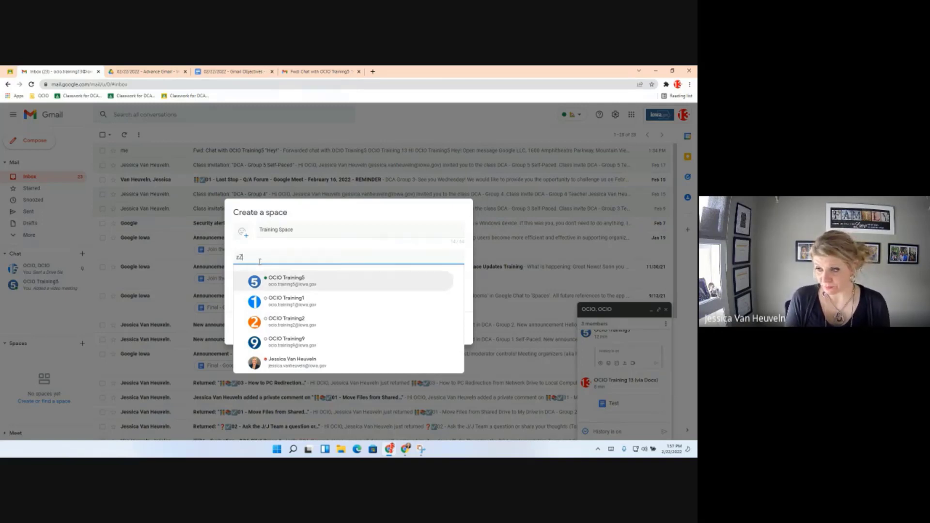
pyautogui.write('Z')
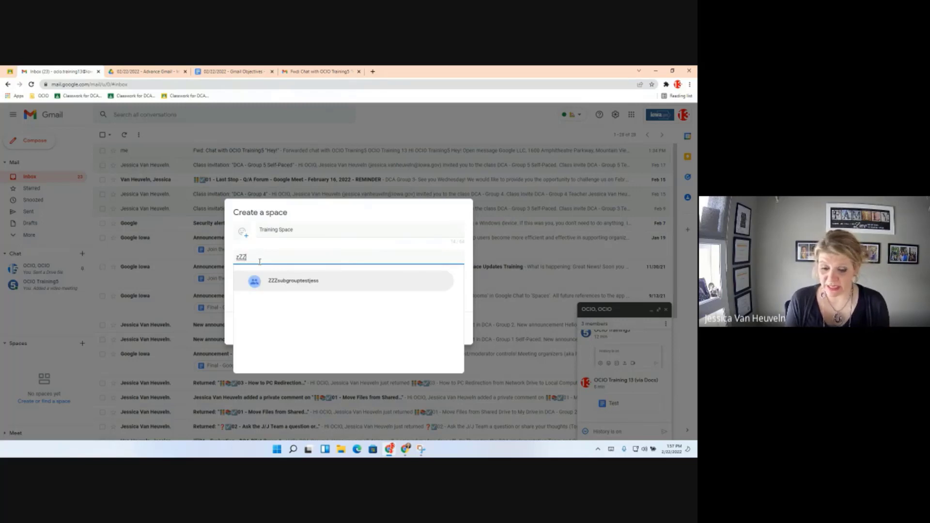
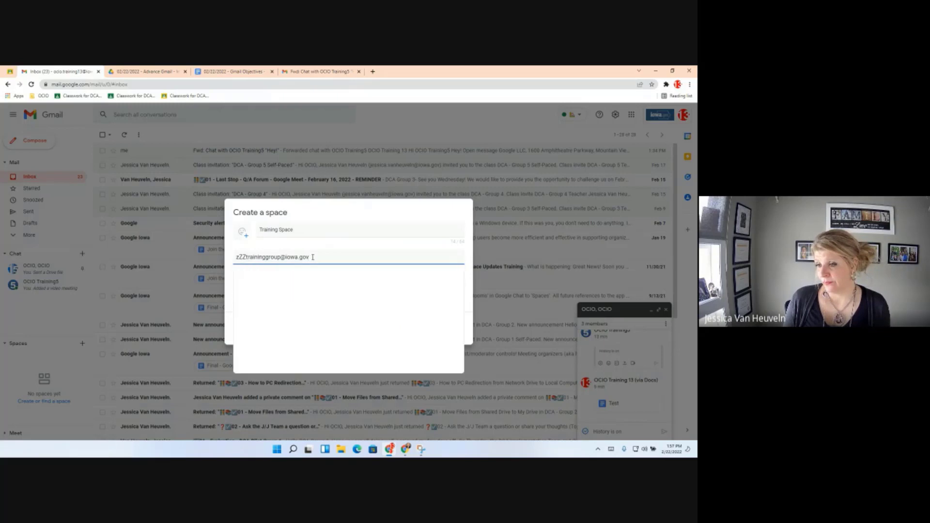
pyautogui.moveTo(312, 257); pyautogui.dragTo(208, 249)
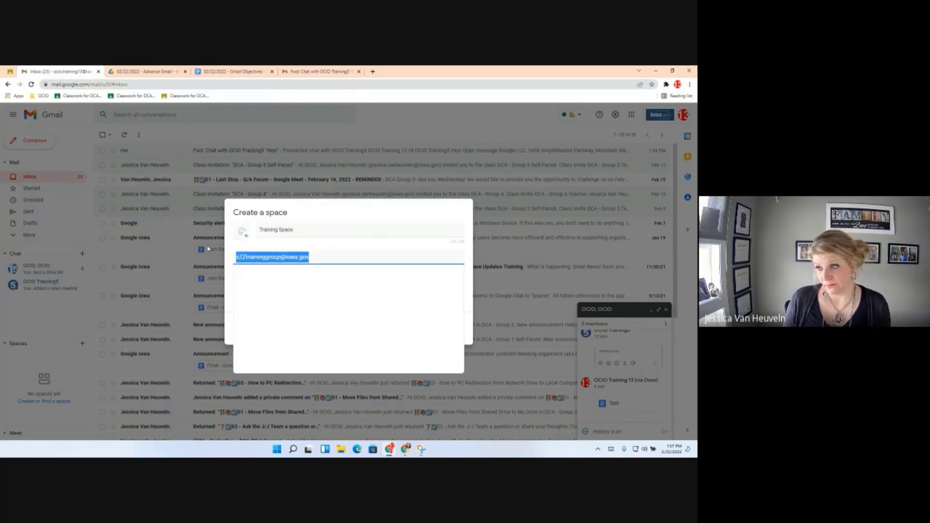
pyautogui.write('zz')
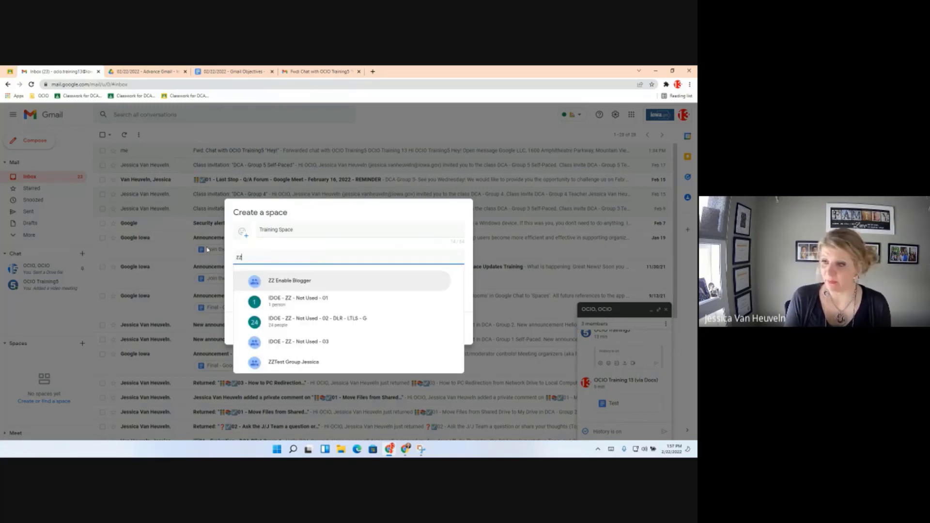
pyautogui.write('training')
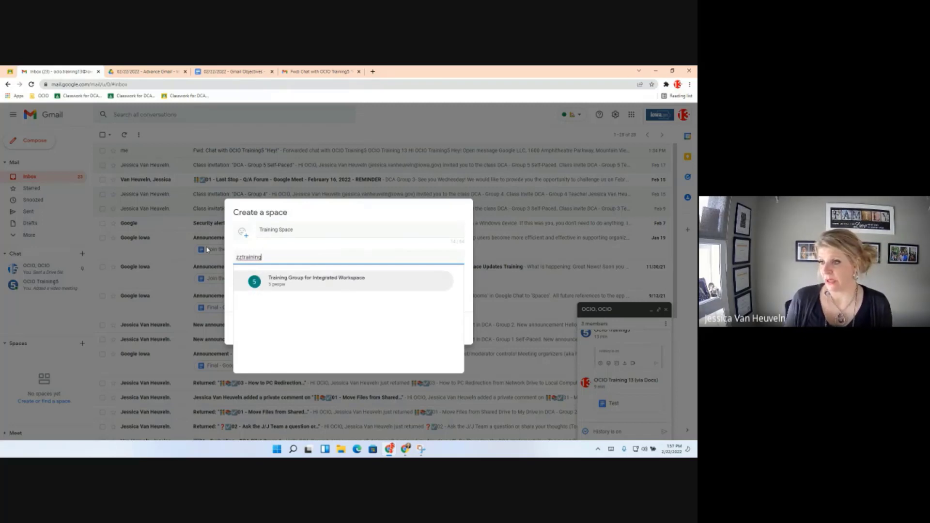
pyautogui.click(321, 285)
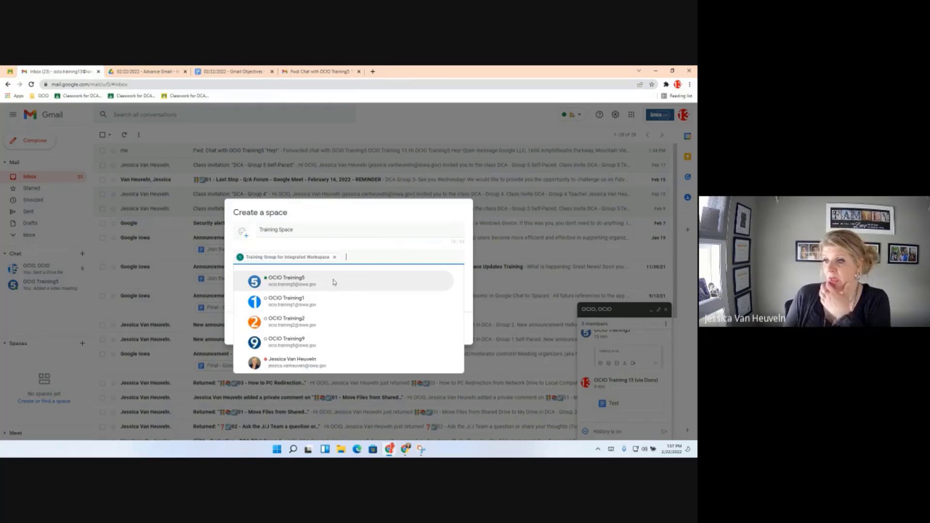
# Turn on threaded replies, give the space an emoji icon, and create Training Space.
pyautogui.click(468, 334)
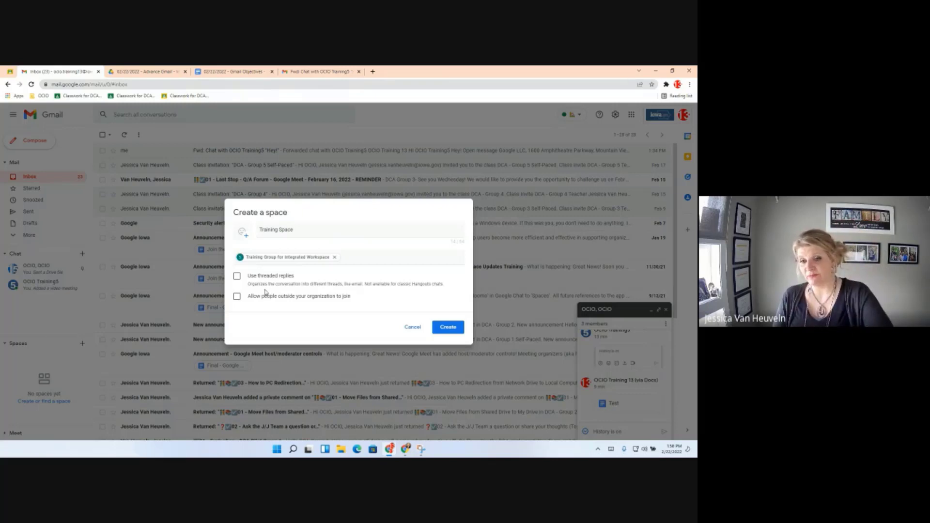
pyautogui.click(237, 276)
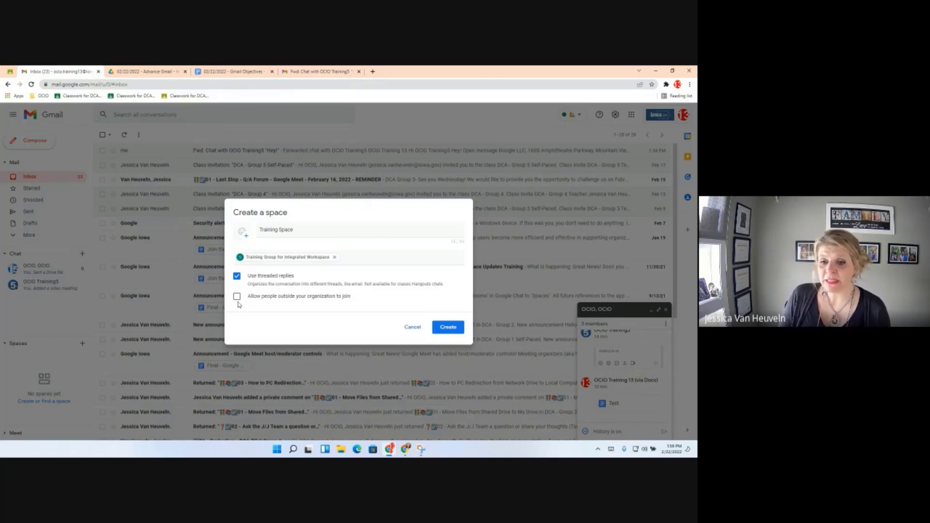
pyautogui.click(447, 334)
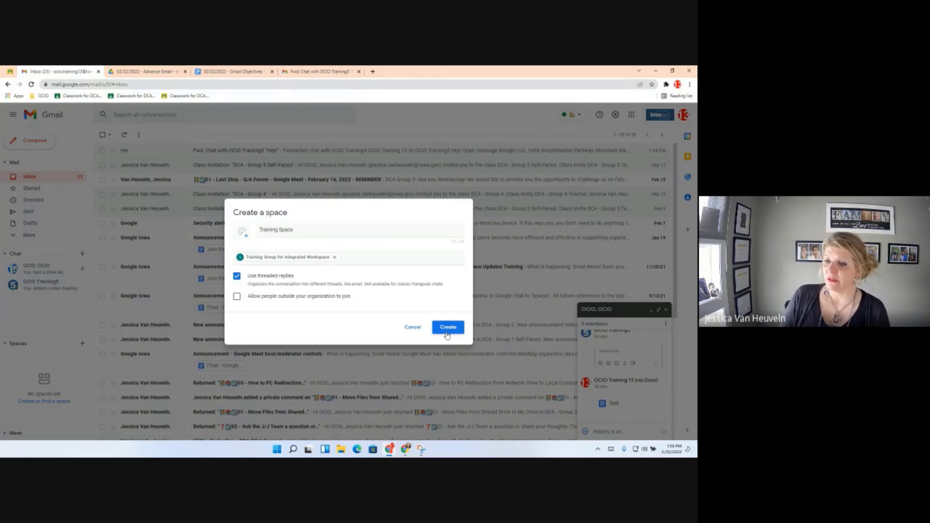
pyautogui.click(243, 234)
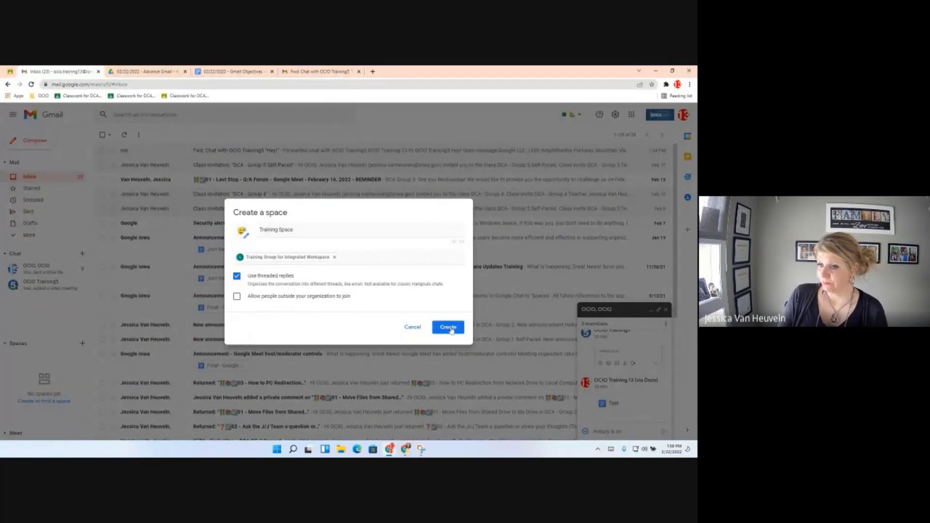
pyautogui.click(450, 329)
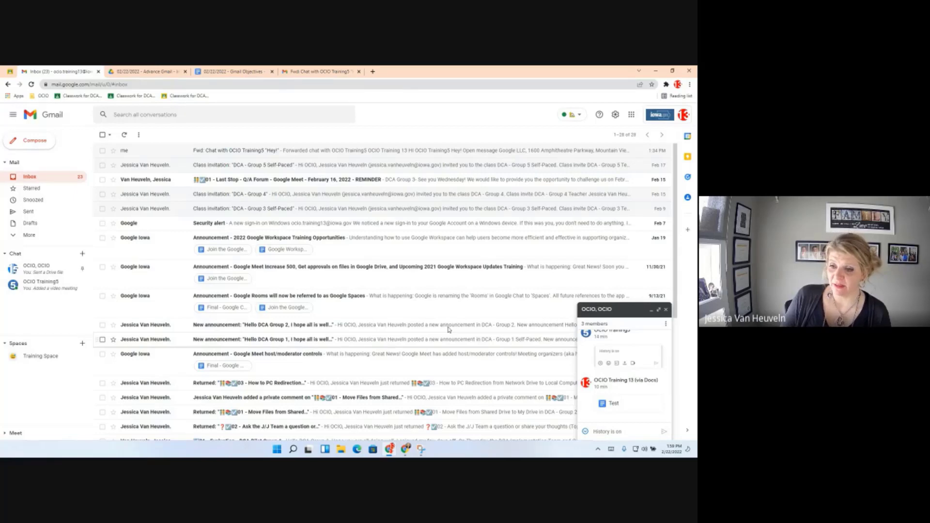
# Open Training Space and look at its empty Files and Tasks views.
pyautogui.click(42, 358)
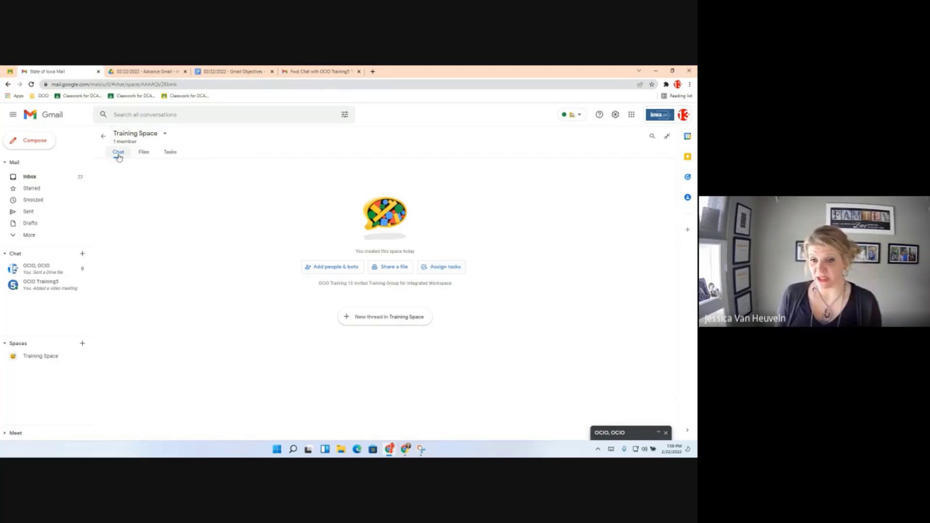
pyautogui.click(144, 153)
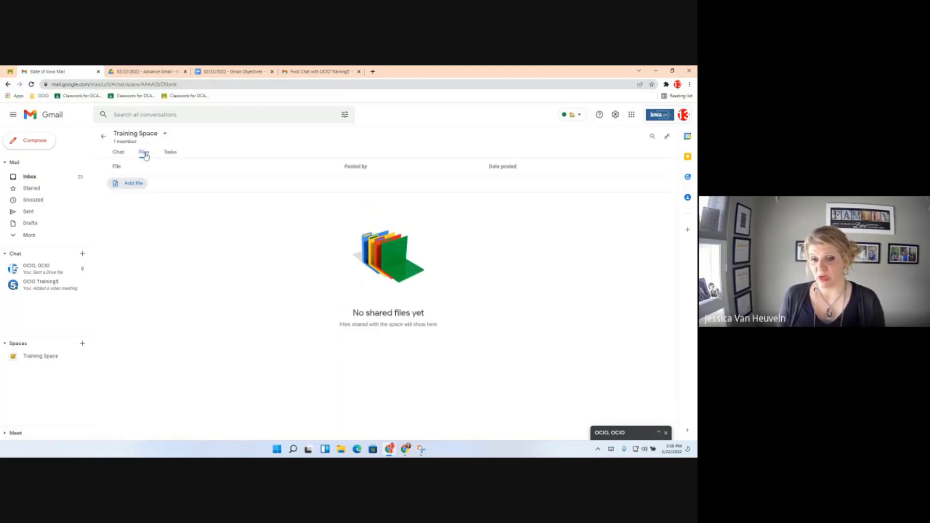
pyautogui.click(170, 153)
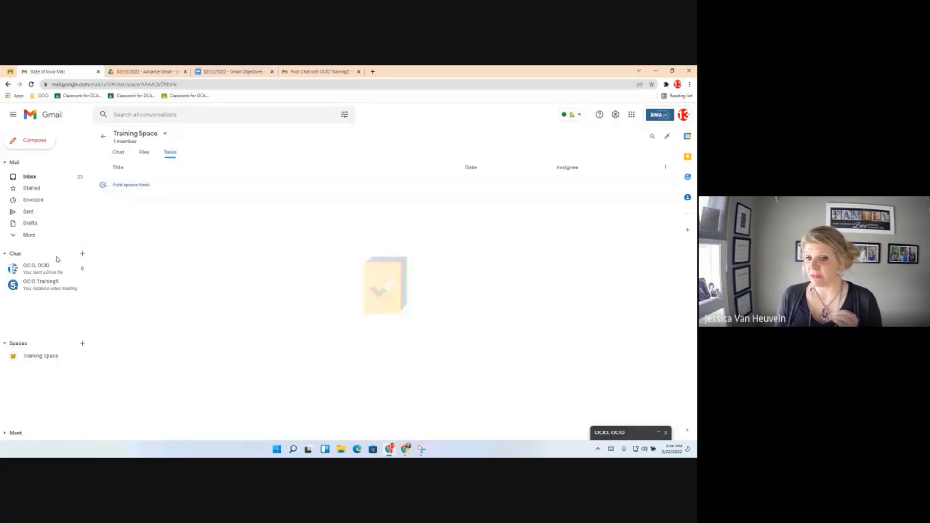
# View the OCIO, OCIO chat full-size and its options, then return to Training Space.
pyautogui.click(45, 274)
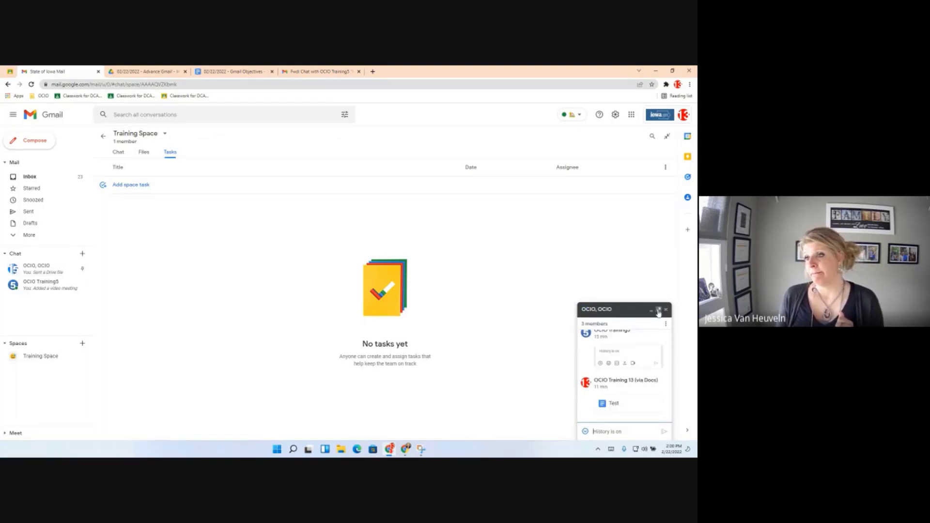
pyautogui.click(658, 310)
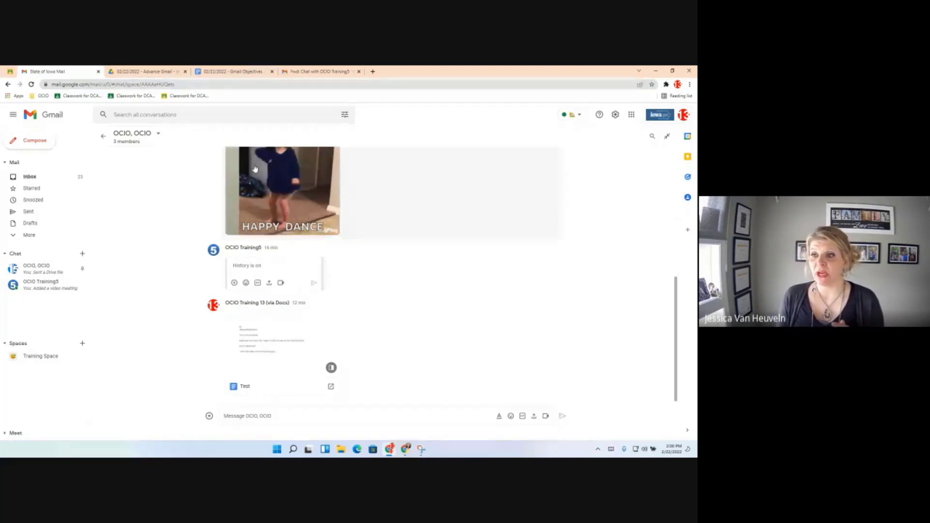
pyautogui.click(159, 135)
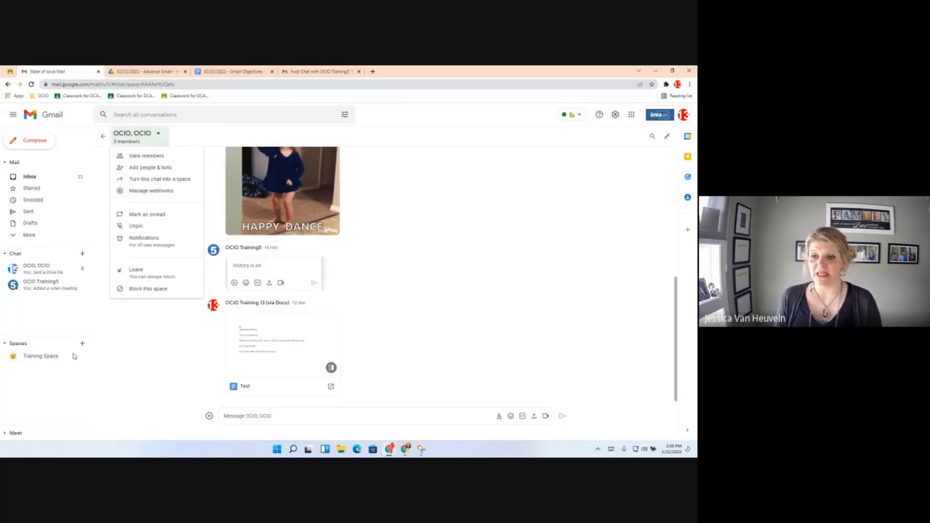
pyautogui.click(36, 358)
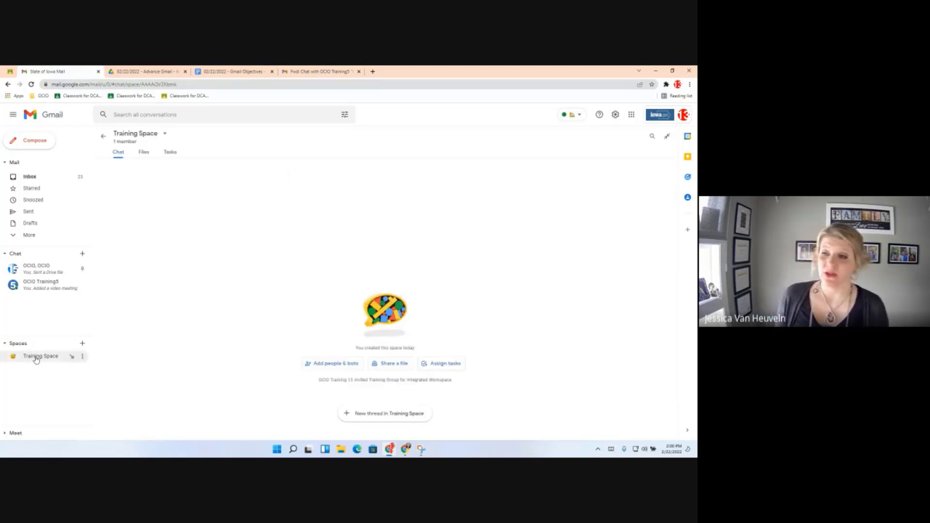
# Post a 'Hi Team' thread in Training Space.
pyautogui.click(380, 415)
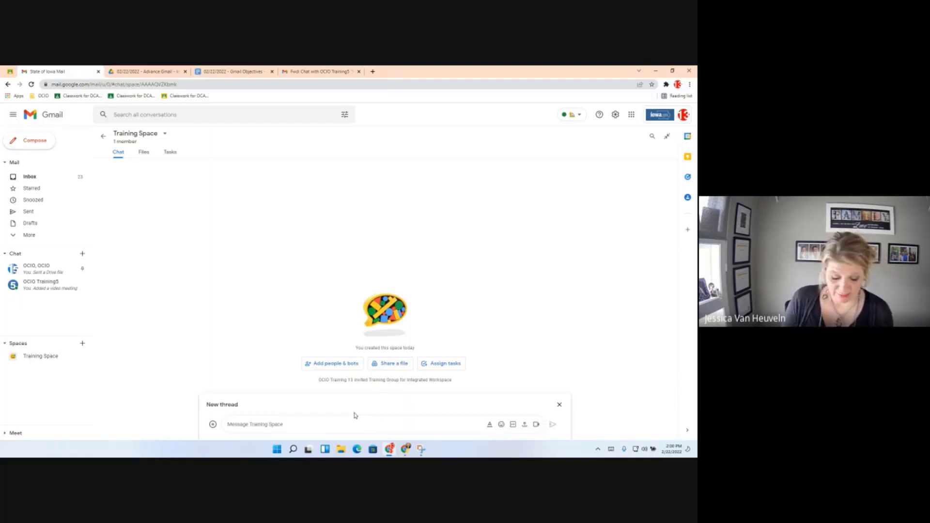
pyautogui.write('Hi Team')
pyautogui.press('Return')
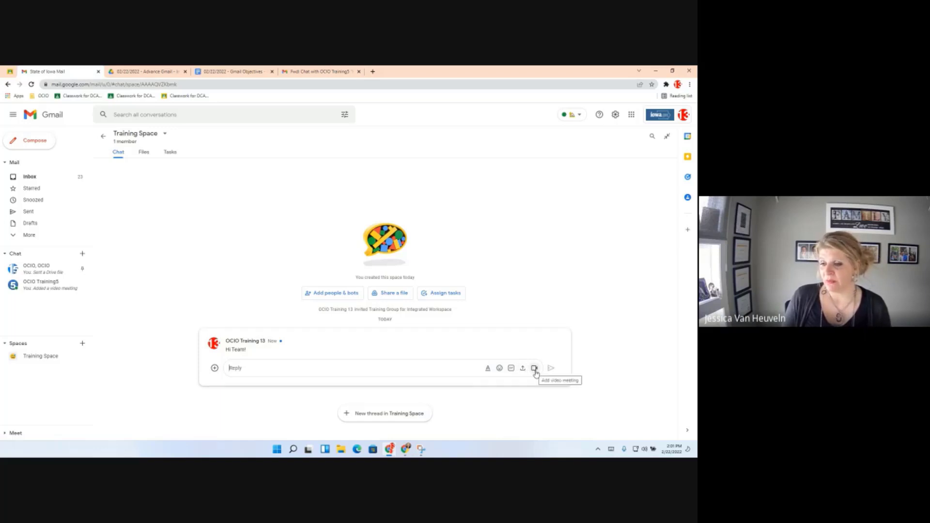
# Attach the Project proposal file from Drive to a reply in the thread.
pyautogui.click(214, 368)
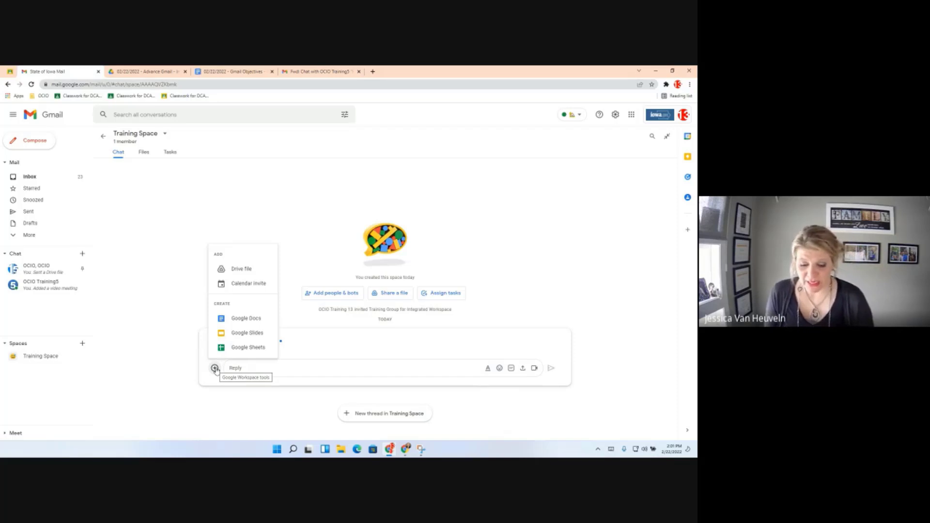
pyautogui.click(303, 370)
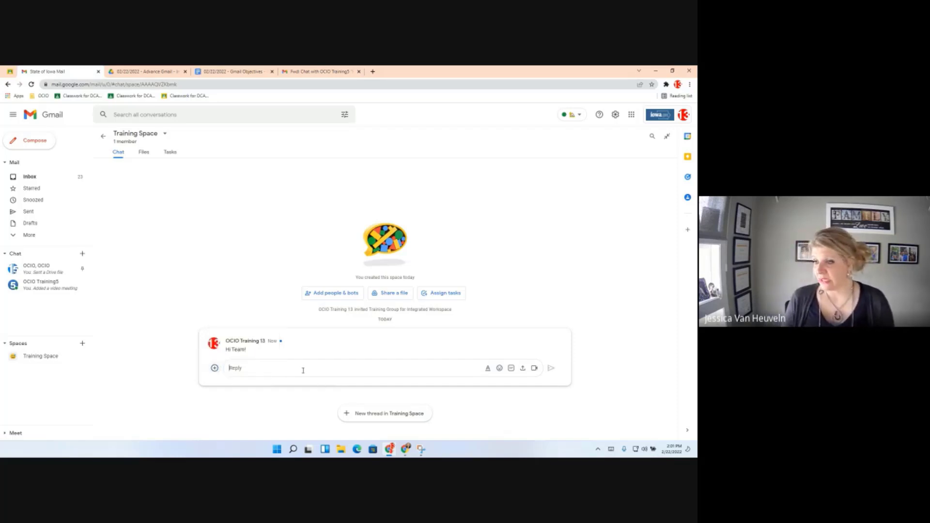
pyautogui.click(214, 368)
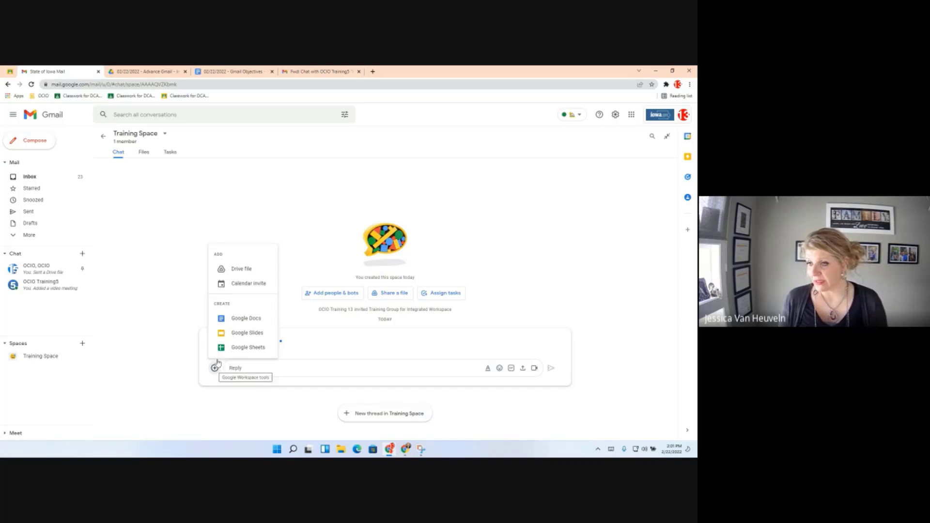
pyautogui.click(241, 269)
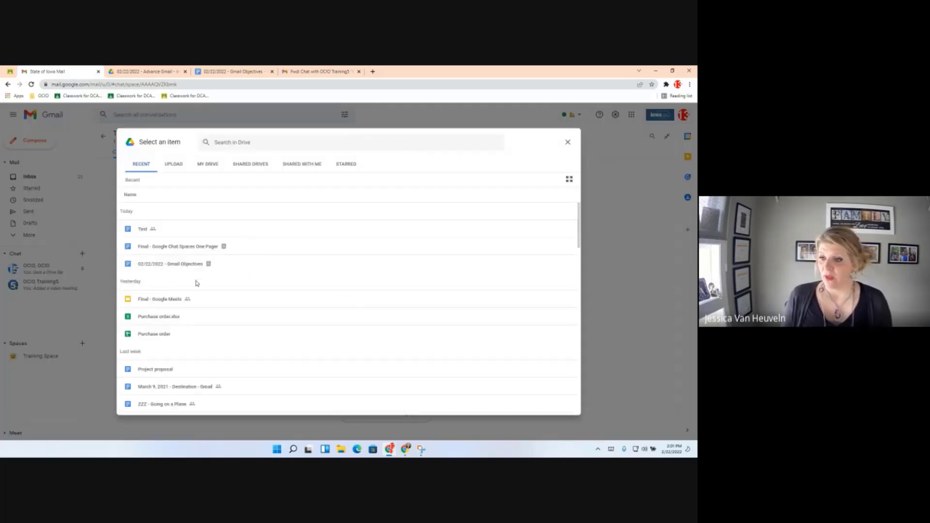
pyautogui.scroll(-1, 182, 329)
pyautogui.click(163, 335)
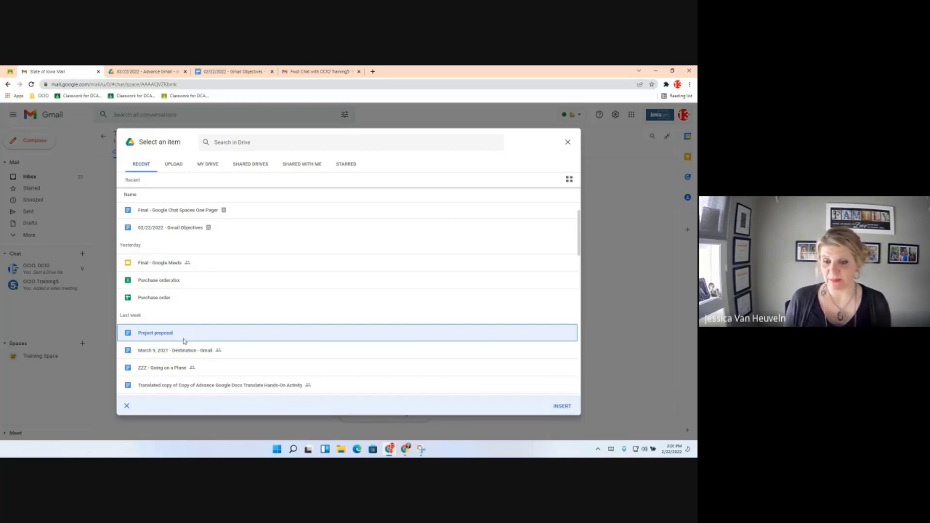
pyautogui.click(563, 406)
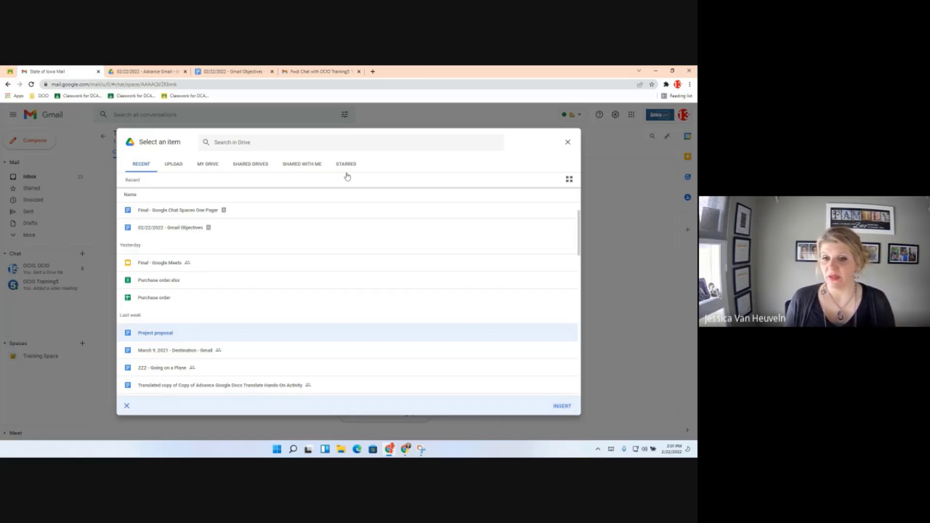
pyautogui.click(563, 407)
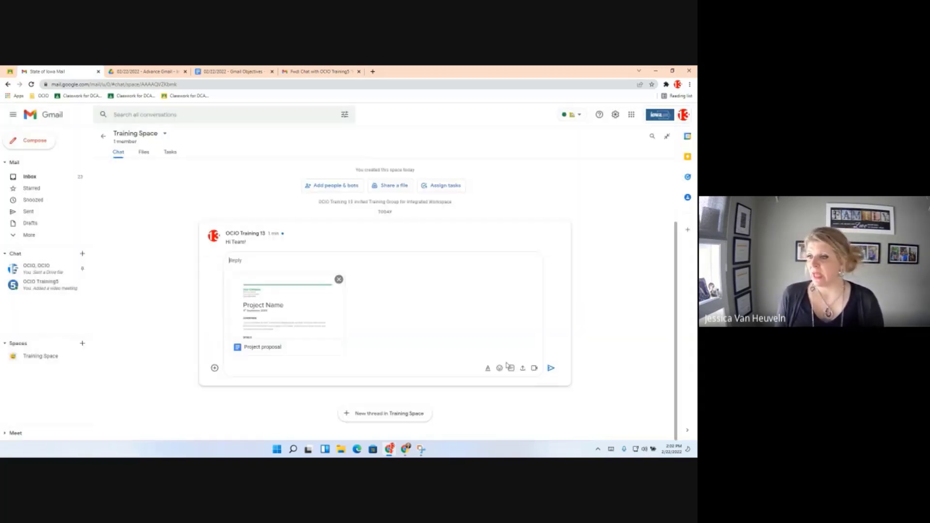
# Send the Project proposal reply, sharing it with space members at Edit access.
pyautogui.click(551, 369)
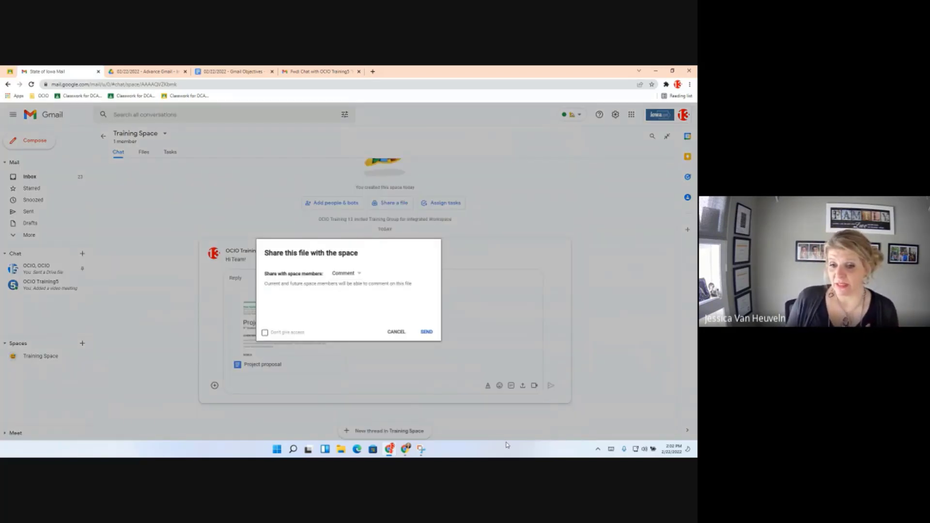
pyautogui.click(355, 275)
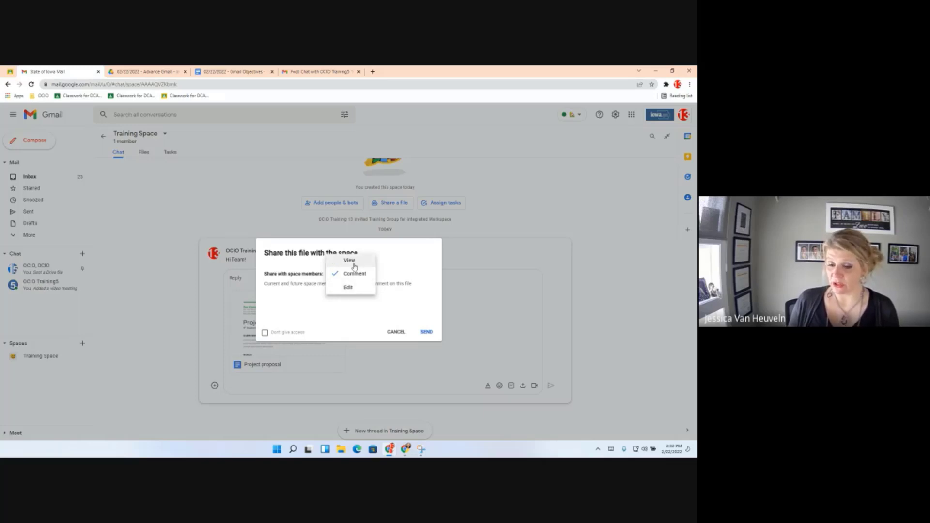
pyautogui.click(351, 289)
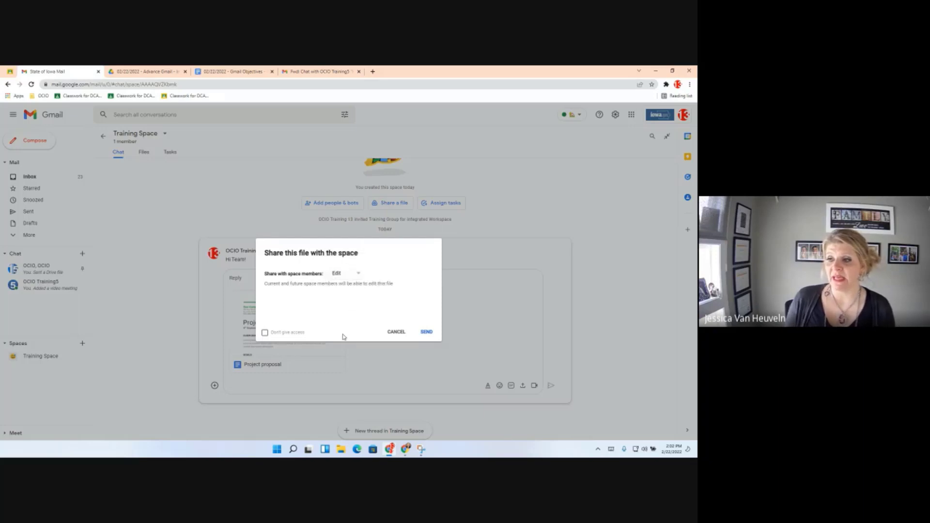
pyautogui.click(426, 332)
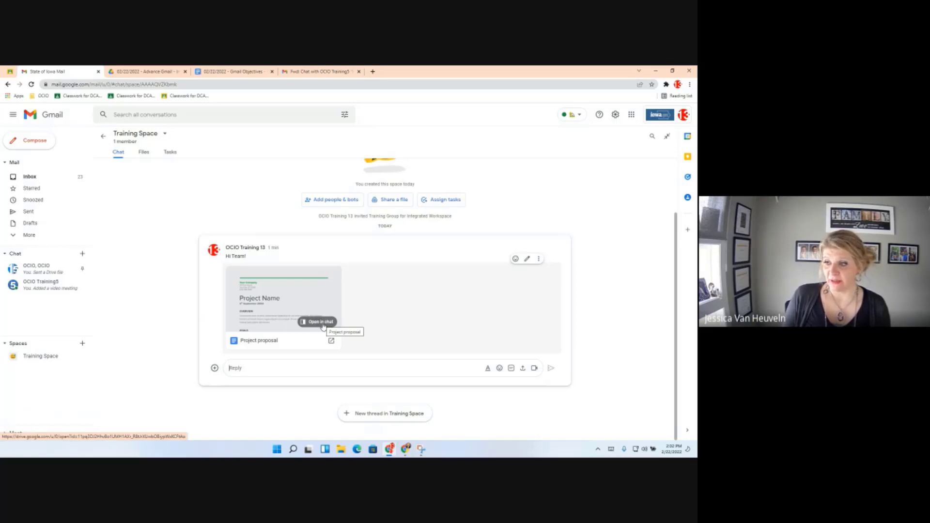
# Open Project proposal beside the chat, forward its message to the inbox, and find it under Files.
pyautogui.click(321, 322)
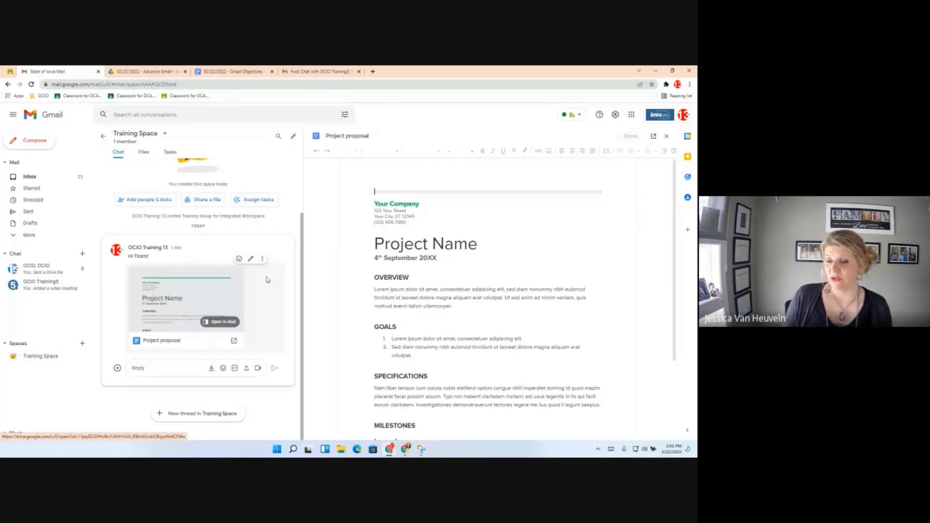
pyautogui.click(262, 258)
pyautogui.click(262, 259)
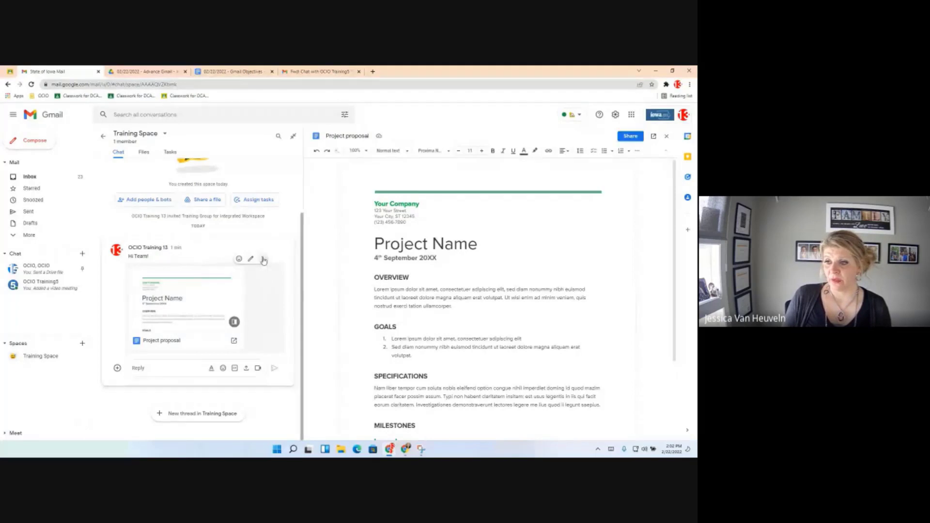
pyautogui.click(144, 153)
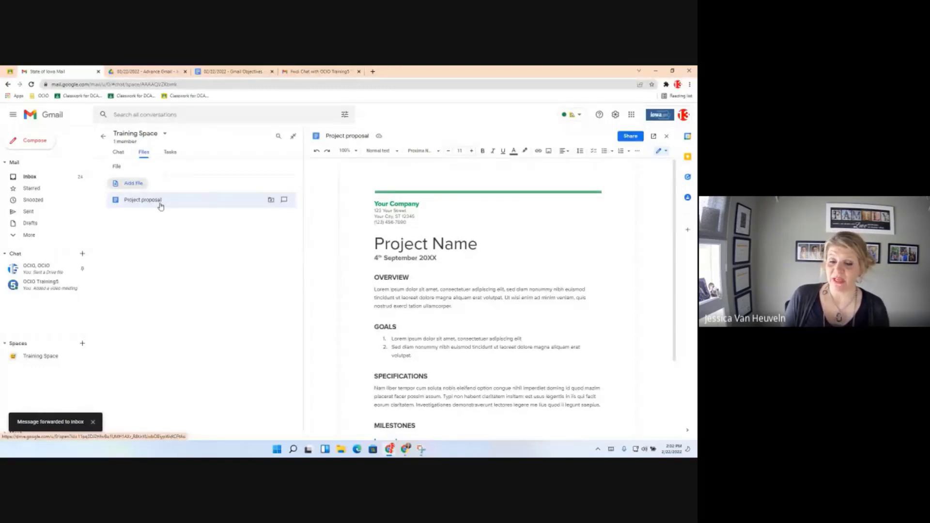
pyautogui.click(284, 201)
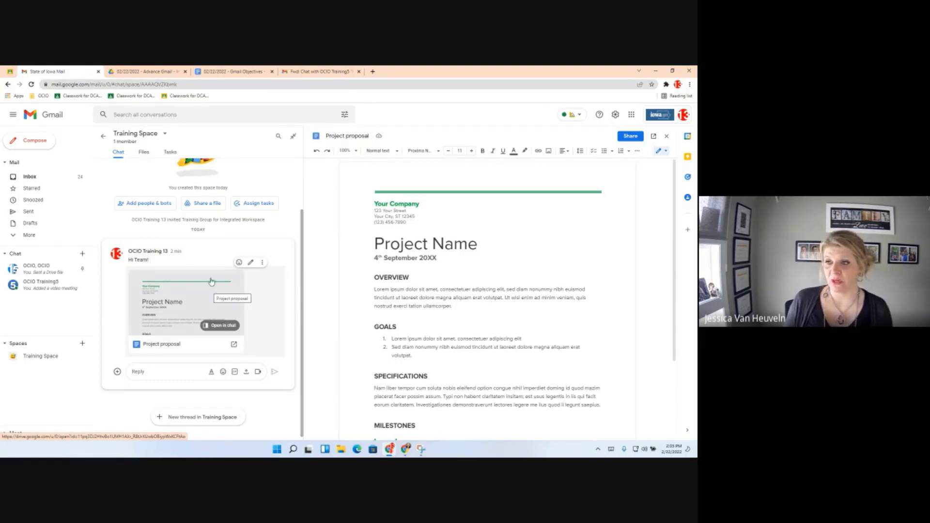
# Add Purchase order.xlsx from Drive through the space's Files view.
pyautogui.click(145, 153)
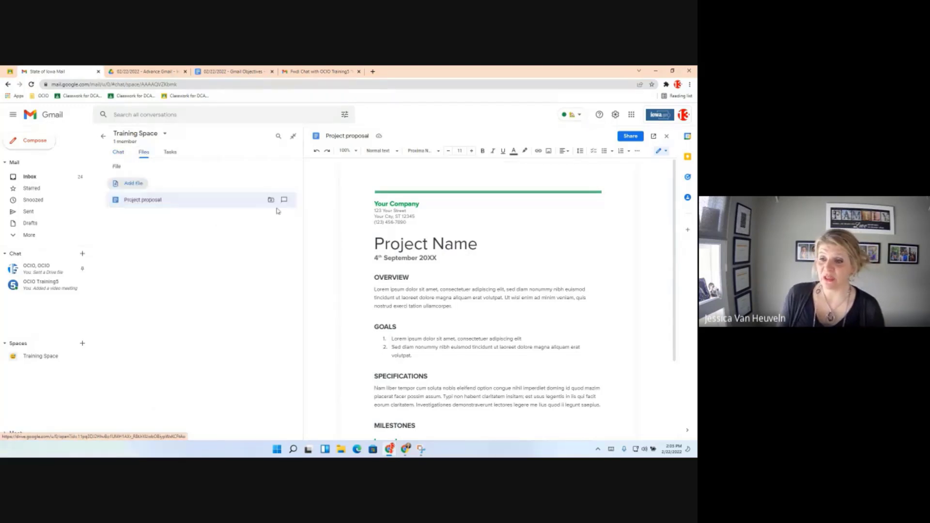
pyautogui.click(135, 184)
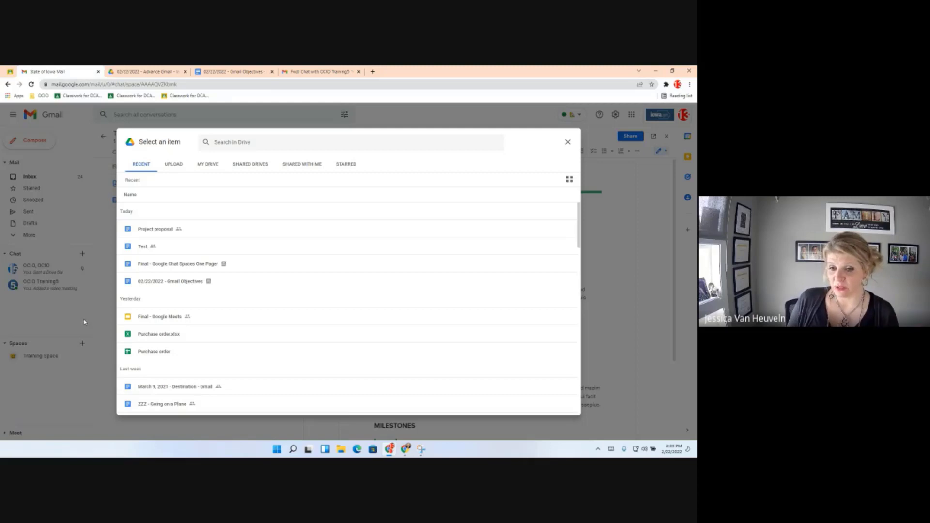
pyautogui.click(159, 339)
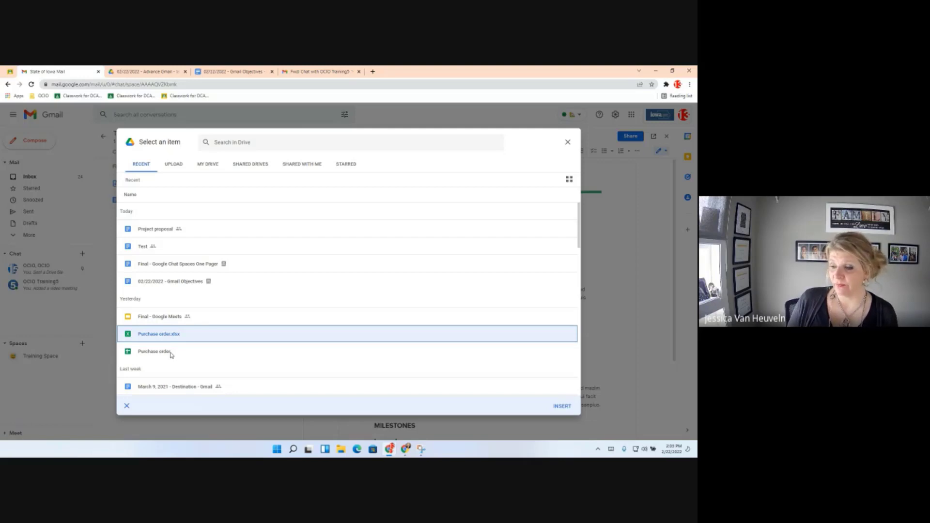
pyautogui.click(559, 412)
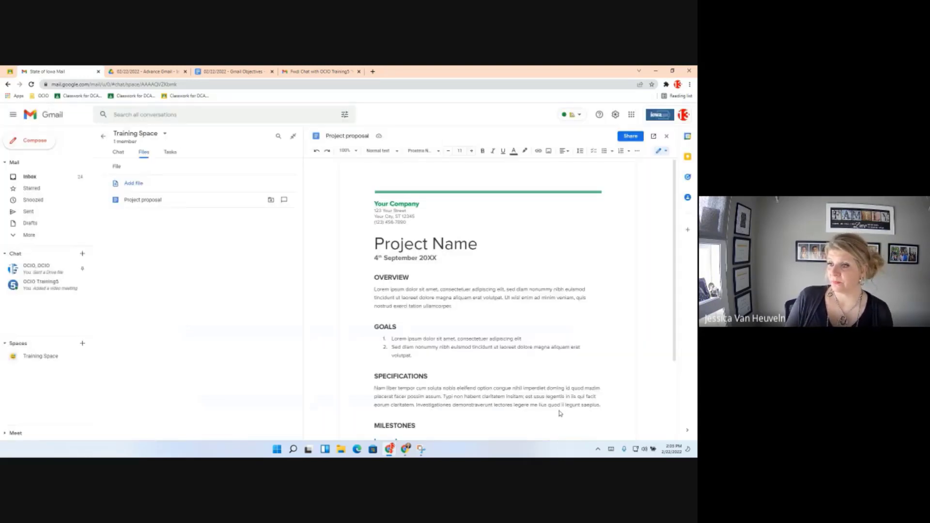
# Send Purchase order.xlsx as a new thread, giving space members Edit access.
pyautogui.click(118, 152)
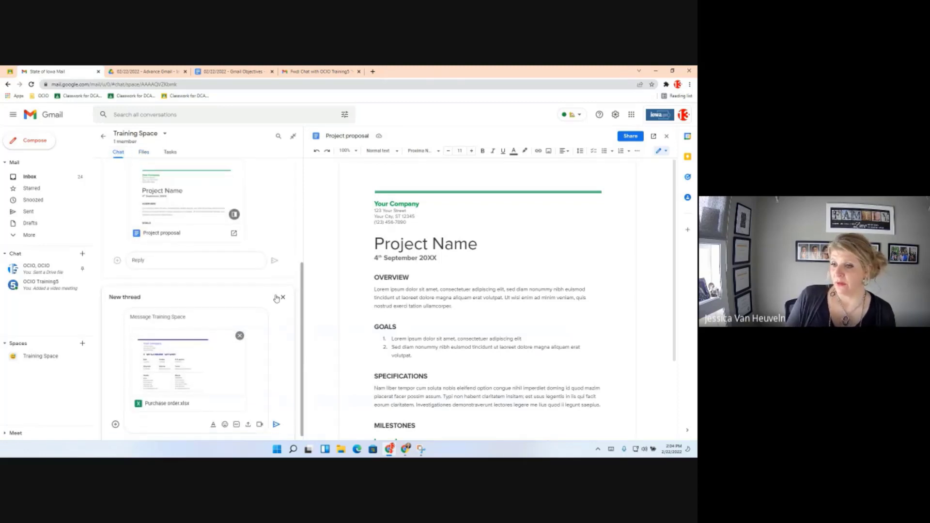
pyautogui.click(276, 424)
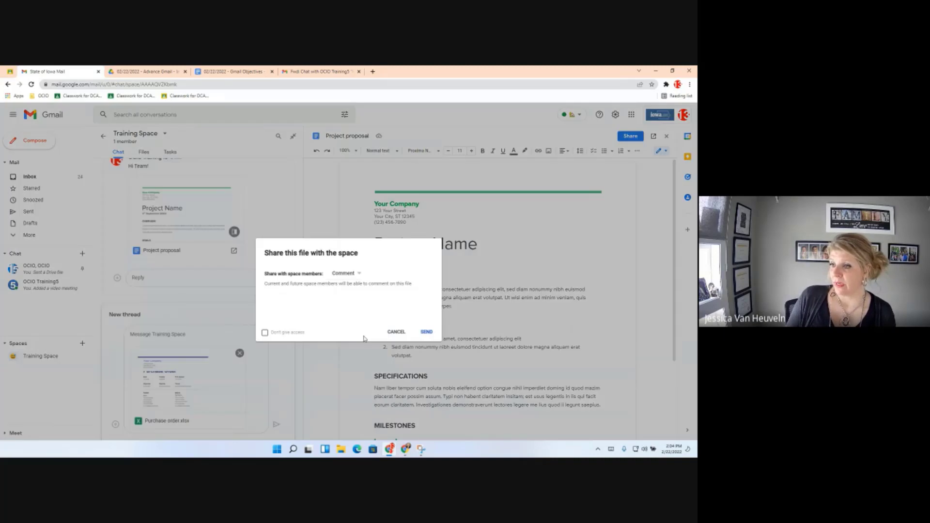
pyautogui.click(356, 275)
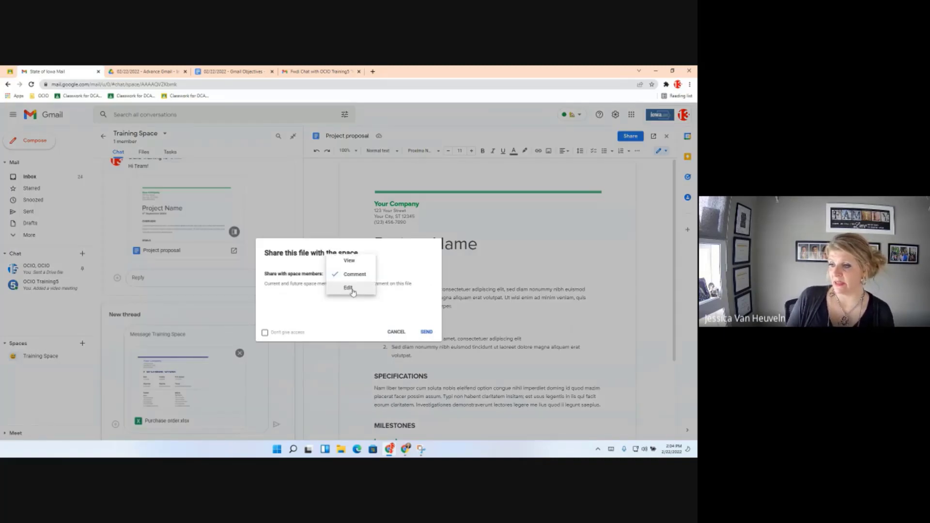
pyautogui.click(351, 289)
pyautogui.click(426, 331)
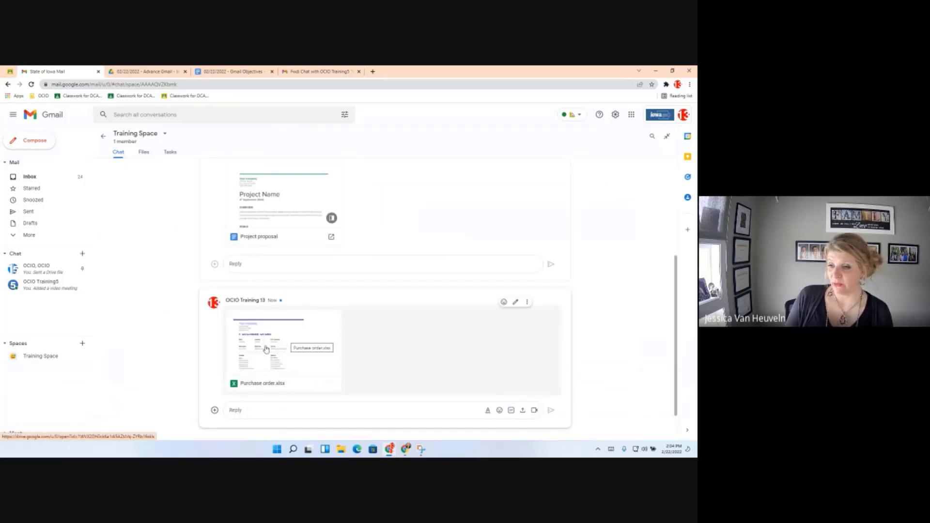
# Open Purchase order.xlsx from its chat preview in Google Sheets.
pyautogui.click(298, 366)
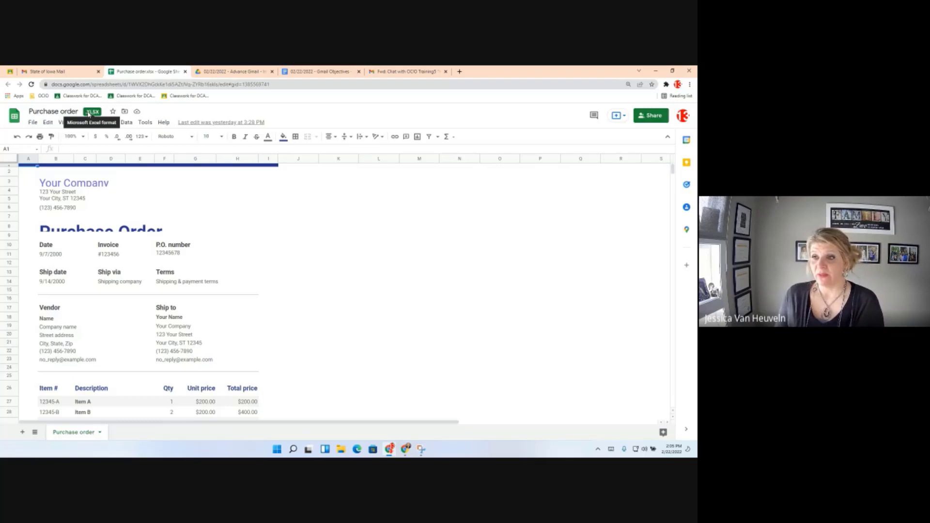
# Preview Project proposal and Purchase order.xlsx in the space's files, then return to the OCIO, OCIO chat.
pyautogui.click(56, 71)
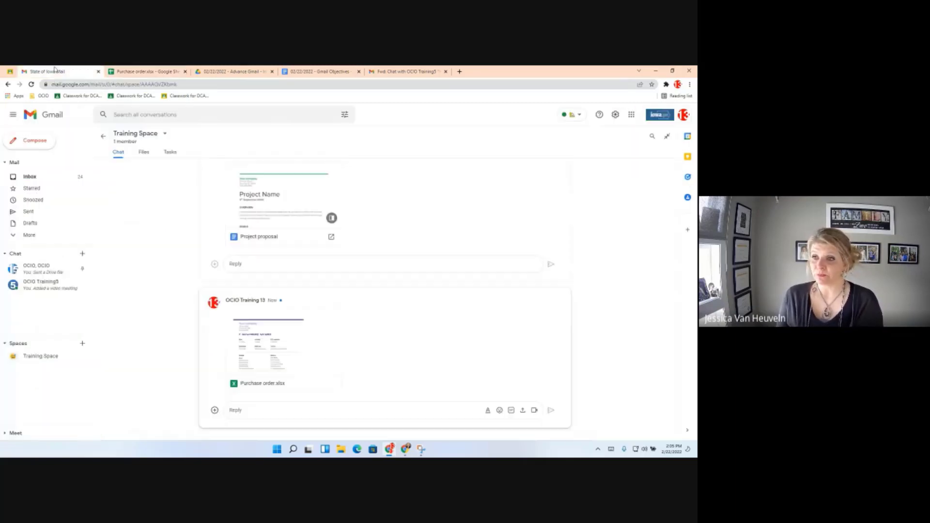
pyautogui.click(143, 153)
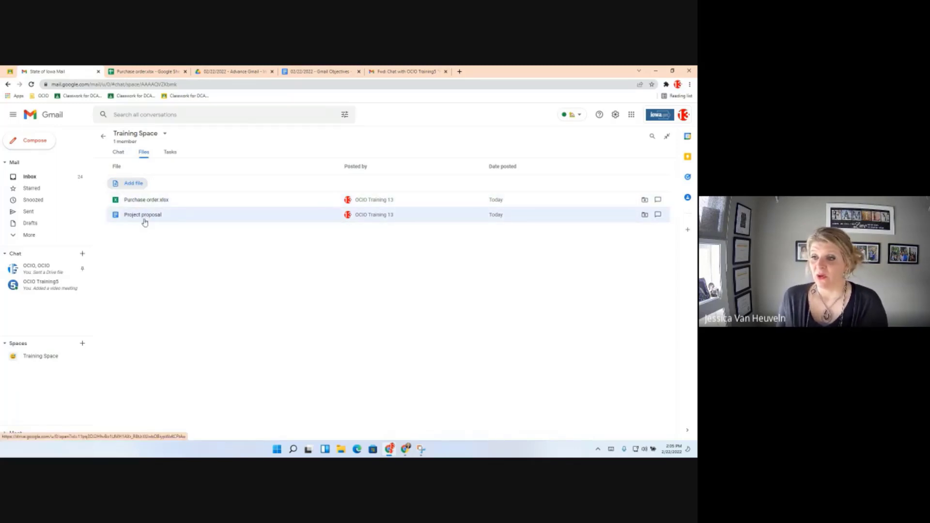
pyautogui.click(145, 219)
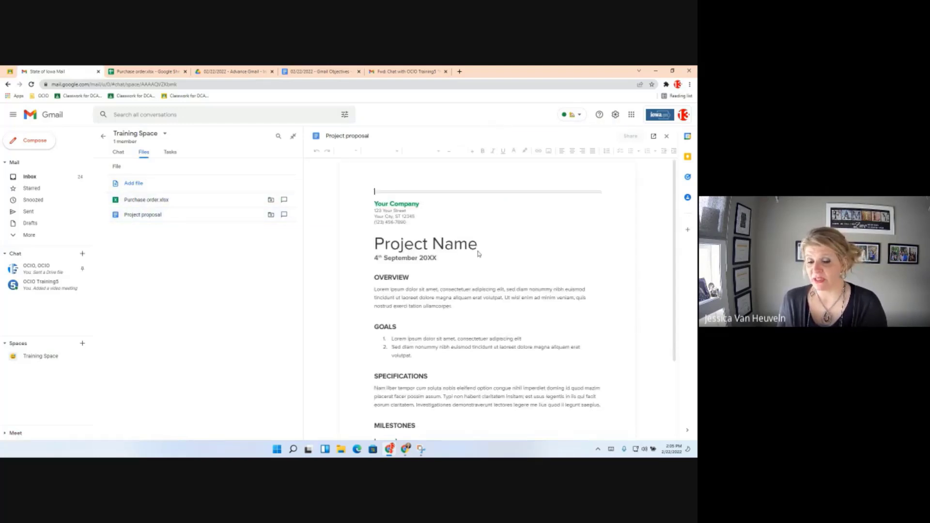
pyautogui.click(150, 200)
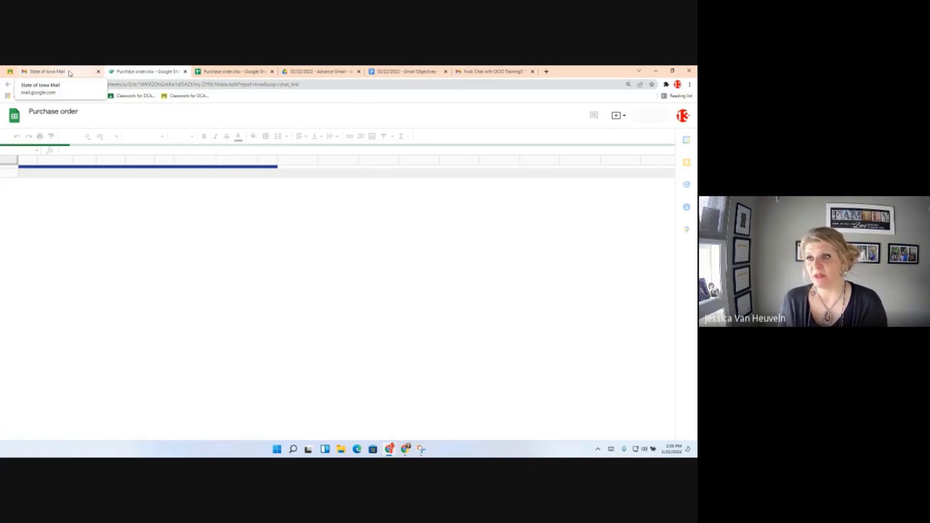
pyautogui.click(69, 73)
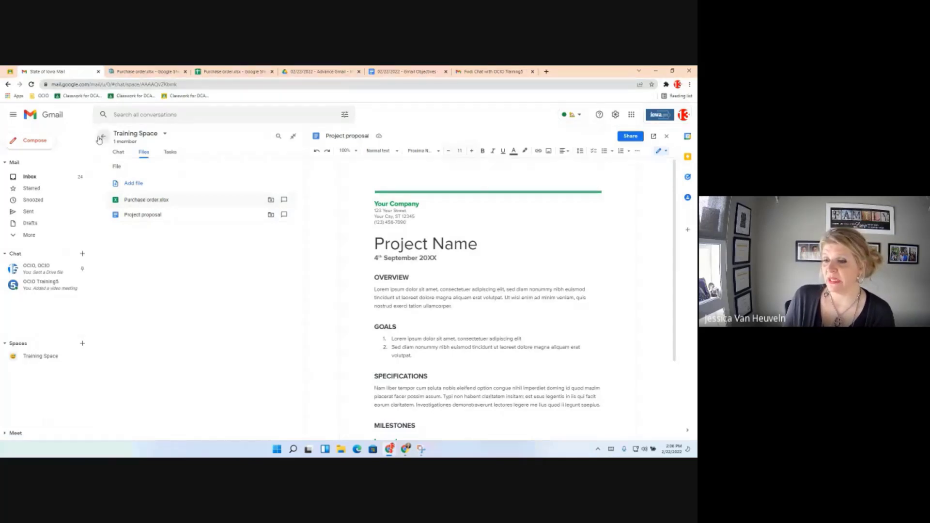
pyautogui.click(100, 138)
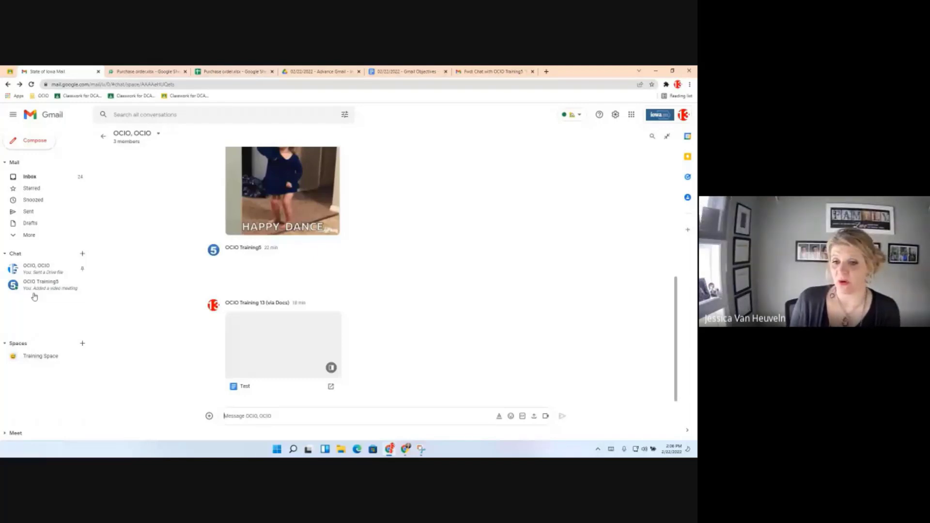
# Open Training Space and view its Tasks tab, which shows no tasks yet.
pyautogui.click(58, 356)
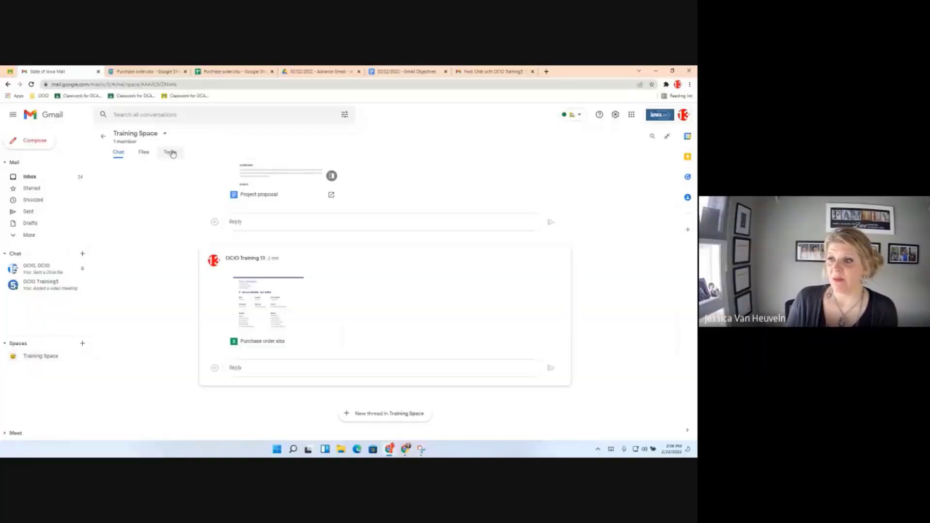
pyautogui.click(171, 153)
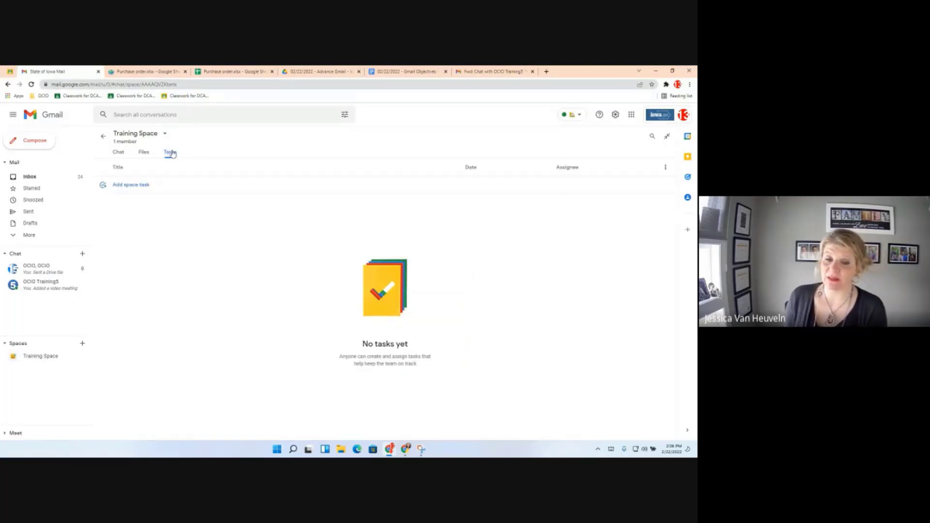
# Start a new space task titled 'Check Communication', fixing the misspelling with a spelling suggestion.
pyautogui.click(144, 186)
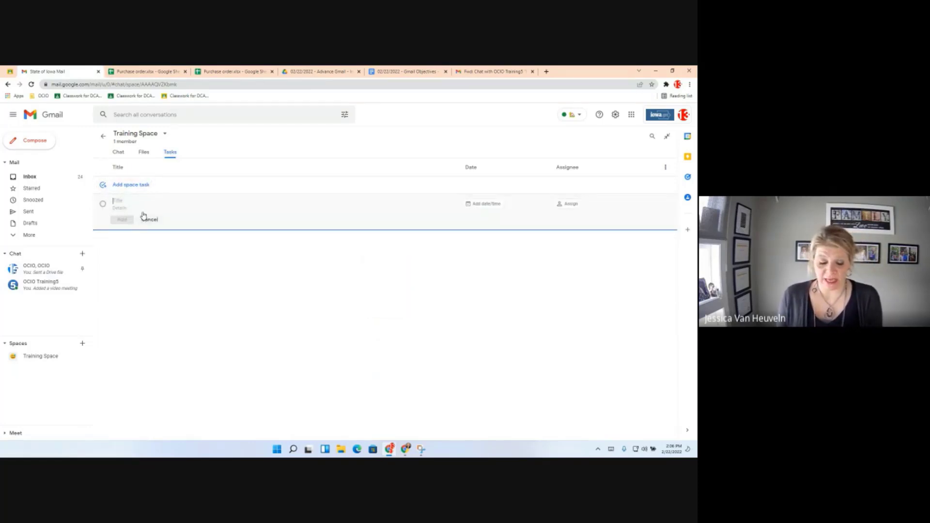
pyautogui.write('Chedck Q')
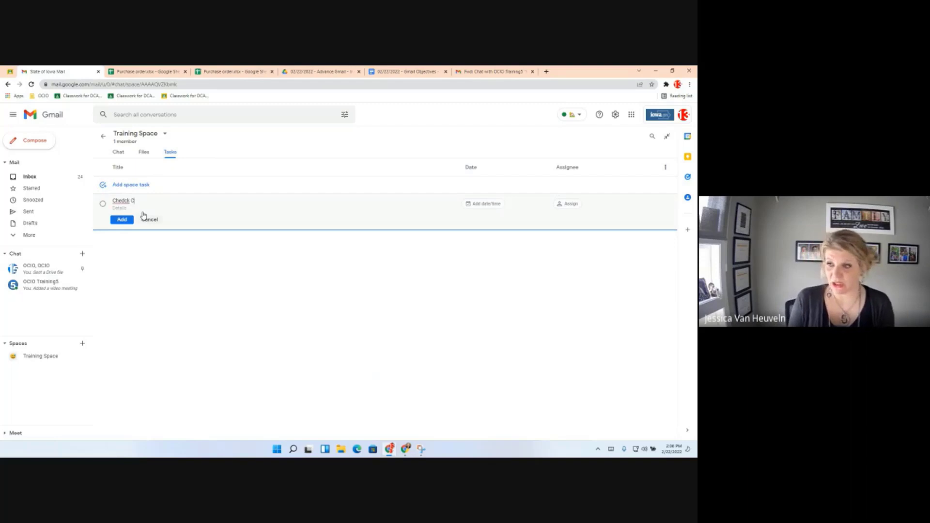
pyautogui.press('BackSpace')
pyautogui.press('BackSpace')
pyautogui.write('k')
pyautogui.press('BackSpace')
pyautogui.press('BackSpace')
pyautogui.press('BackSpace')
pyautogui.write('k C')
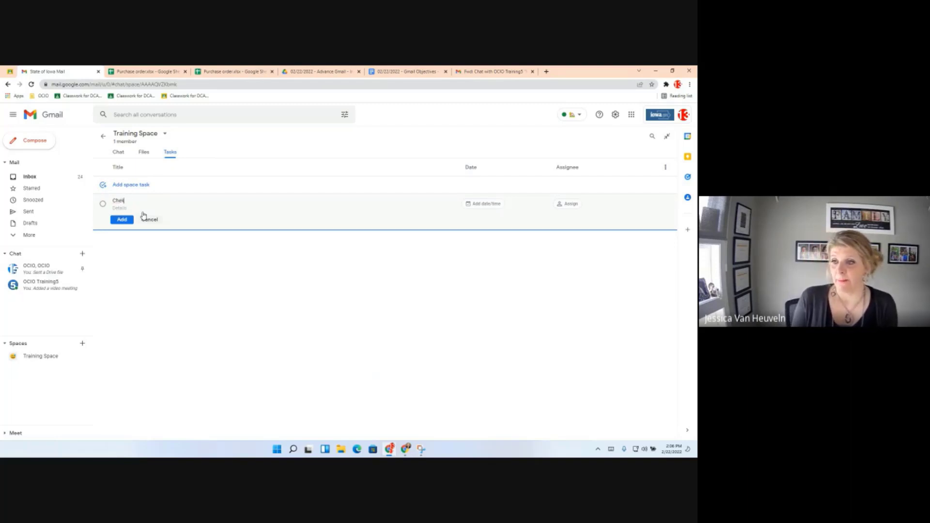
pyautogui.write('ommunication')
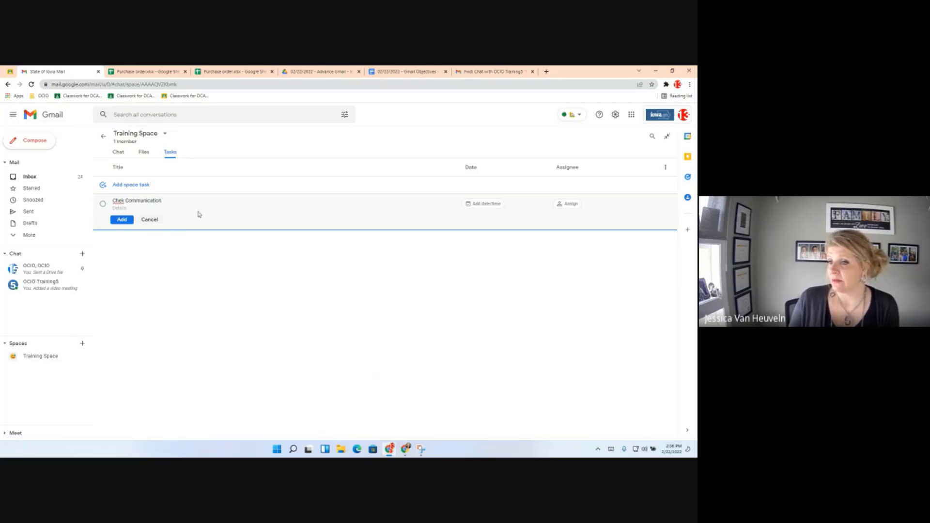
pyautogui.rightClick(118, 204)
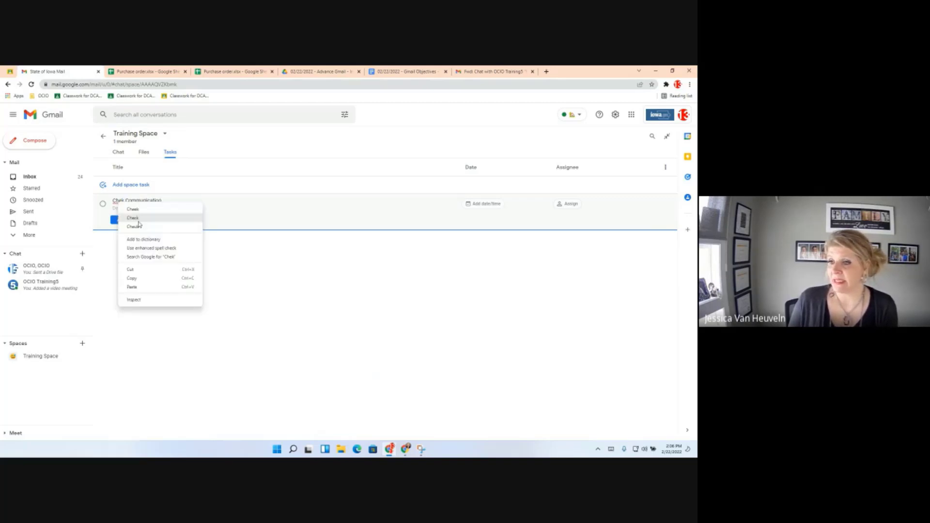
pyautogui.click(138, 221)
# Set the task's due date to February 23 (tomorrow) at 8:00 AM.
pyautogui.click(487, 204)
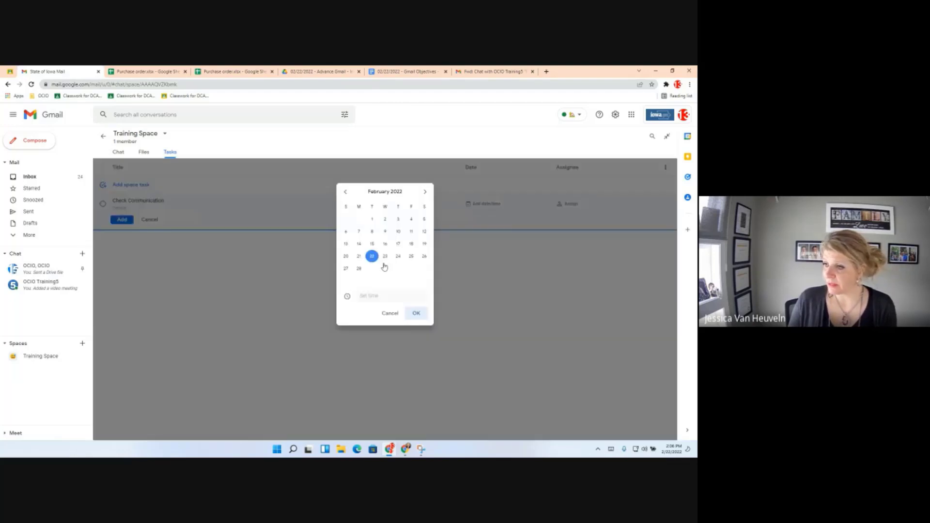
pyautogui.click(385, 256)
pyautogui.click(378, 296)
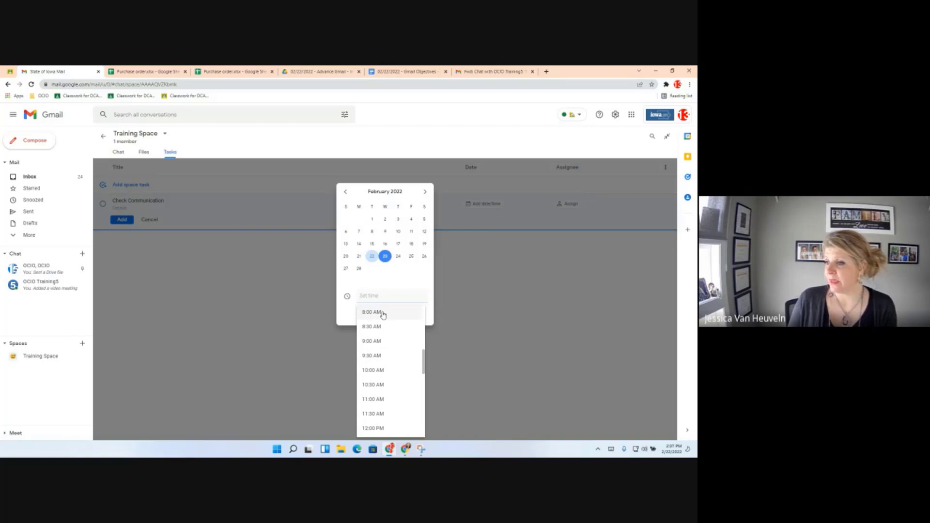
pyautogui.click(383, 312)
pyautogui.click(416, 313)
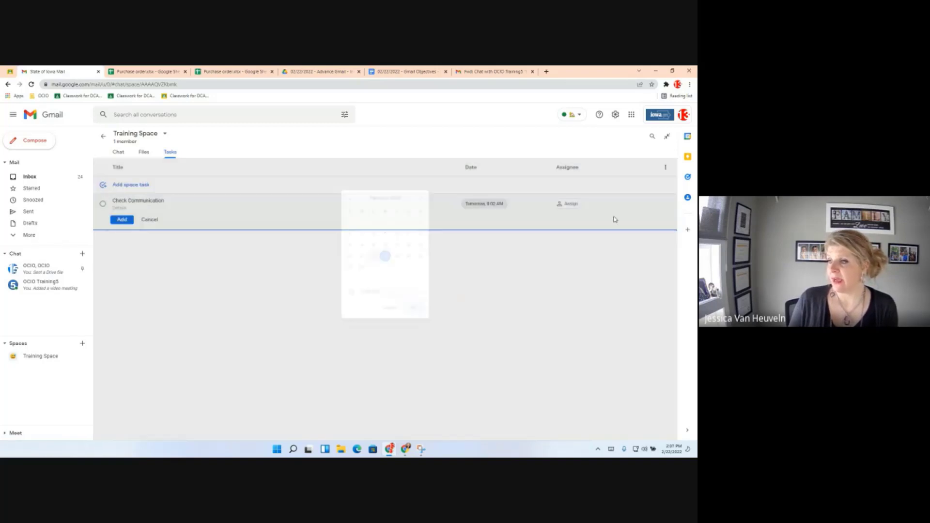
# Assign the Check Communication task to yourself.
pyautogui.click(564, 204)
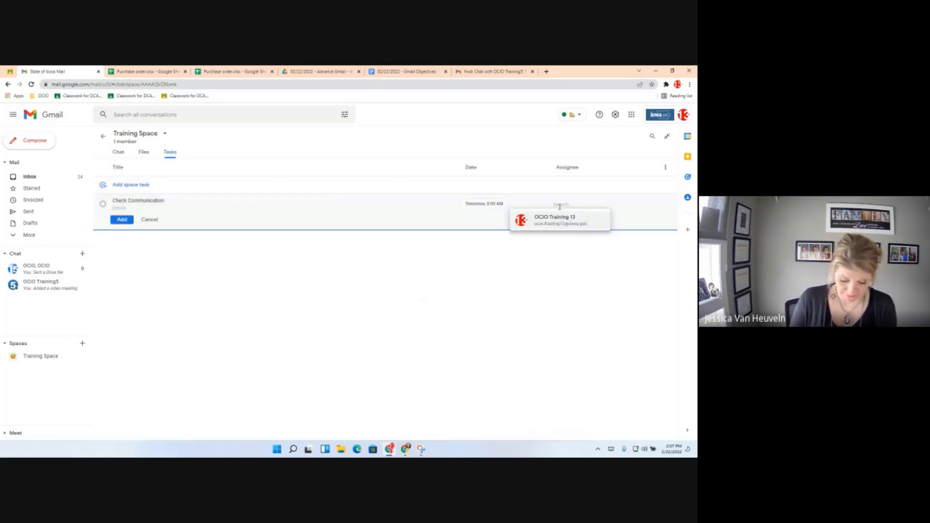
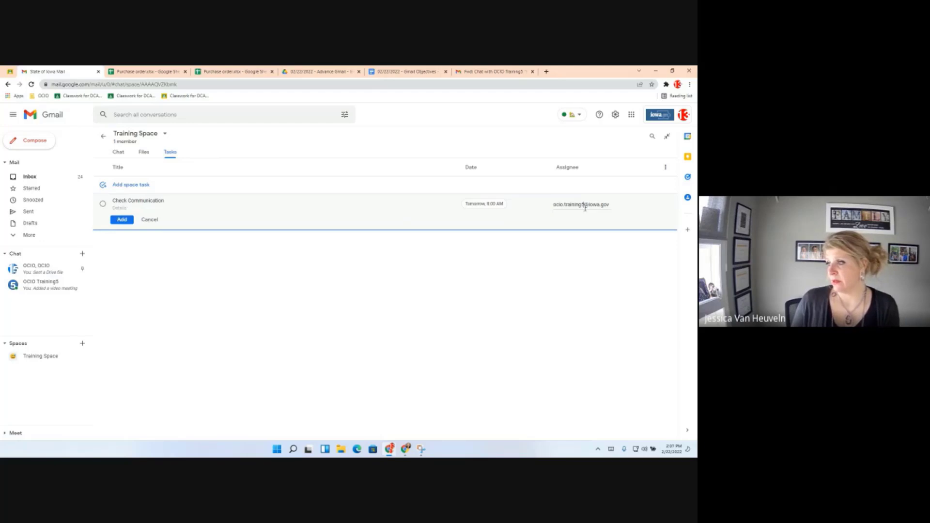
pyautogui.hotkey('ctrl', 'a')
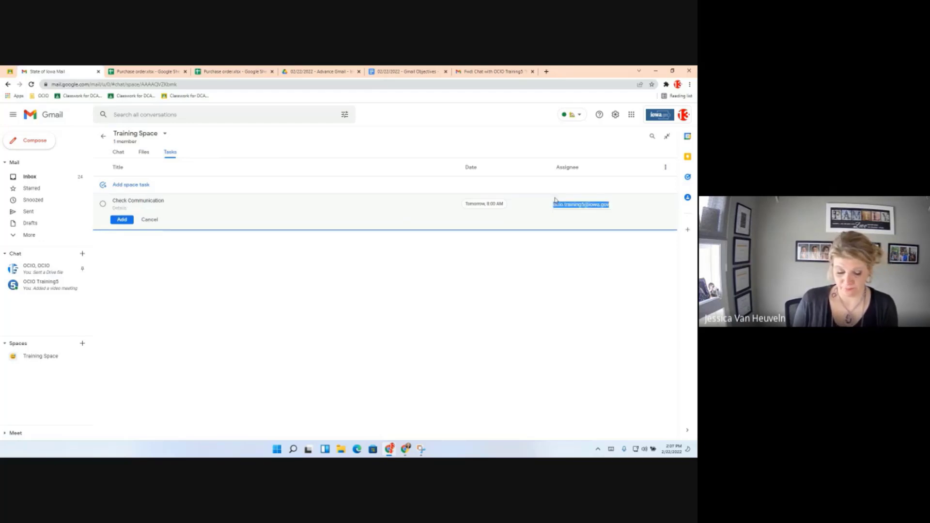
pyautogui.write('ocio')
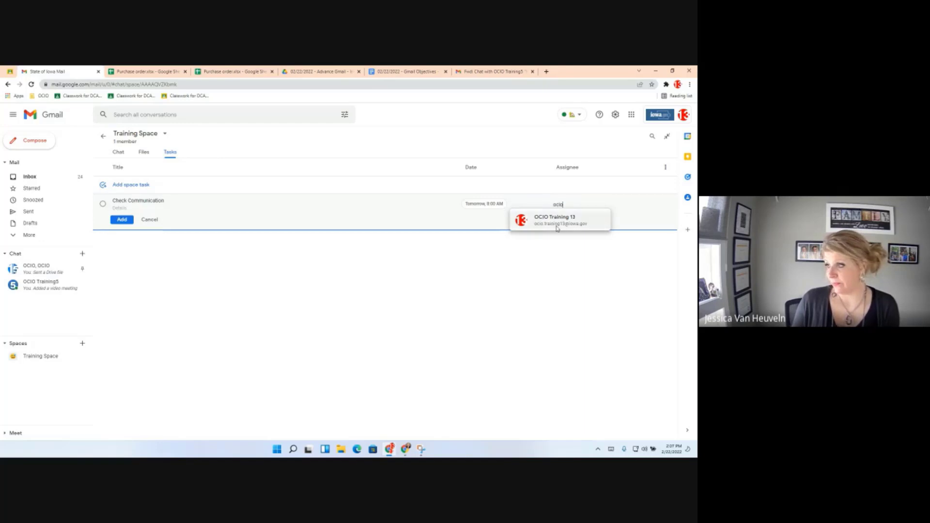
pyautogui.click(557, 227)
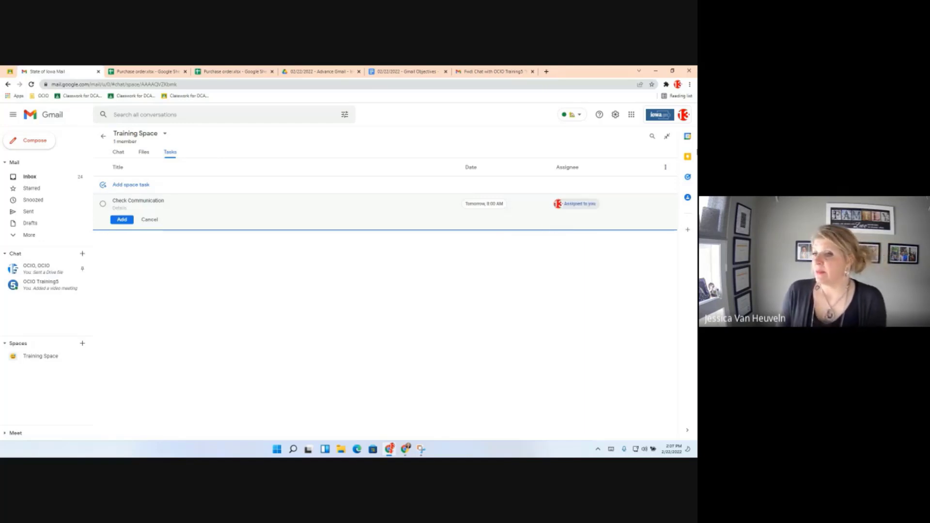
# Enter details text for the task and save it.
pyautogui.click(122, 221)
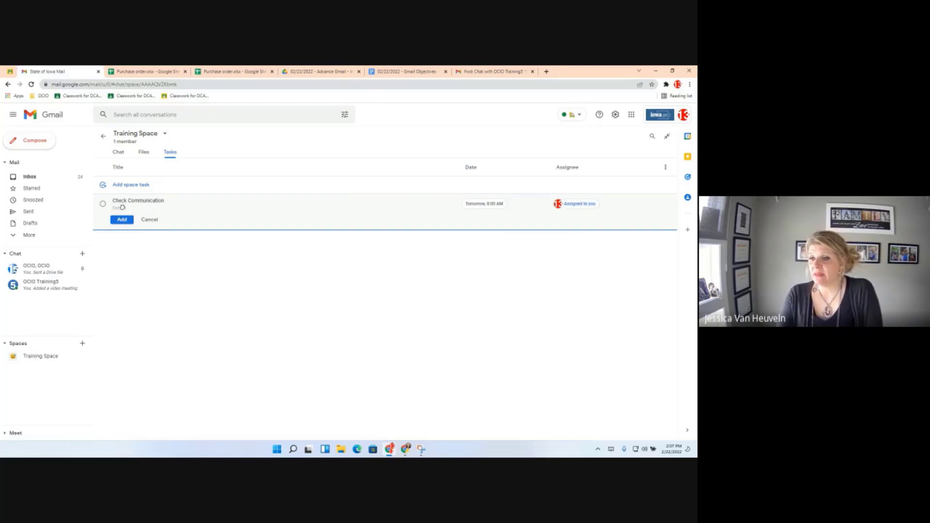
pyautogui.click(124, 208)
pyautogui.write('asdfsdafsdfsd1')
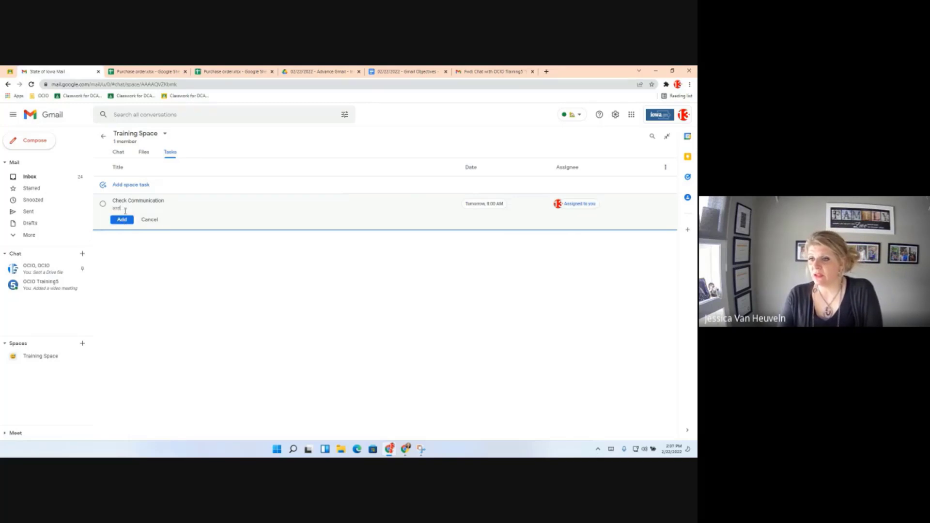
pyautogui.click(122, 219)
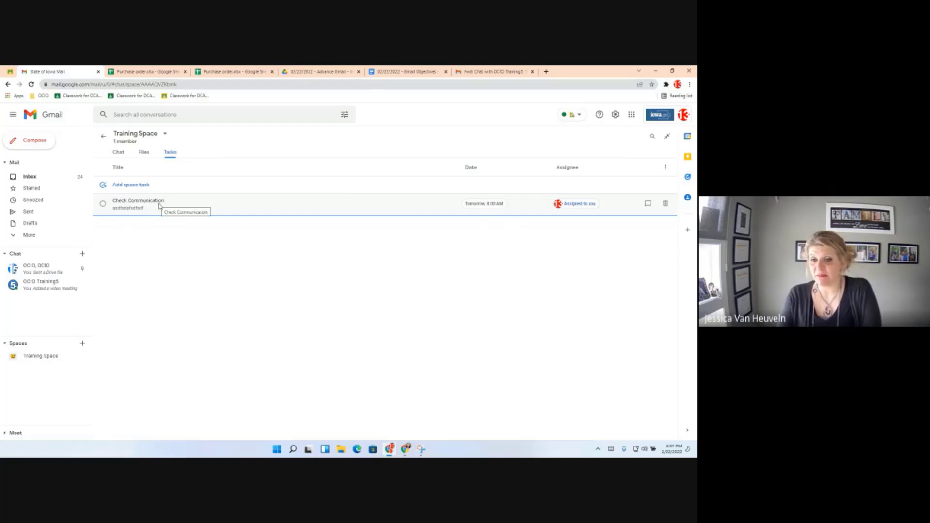
# Open and set up the personal Tasks side panel, then go back from the space's tasks.
pyautogui.click(689, 180)
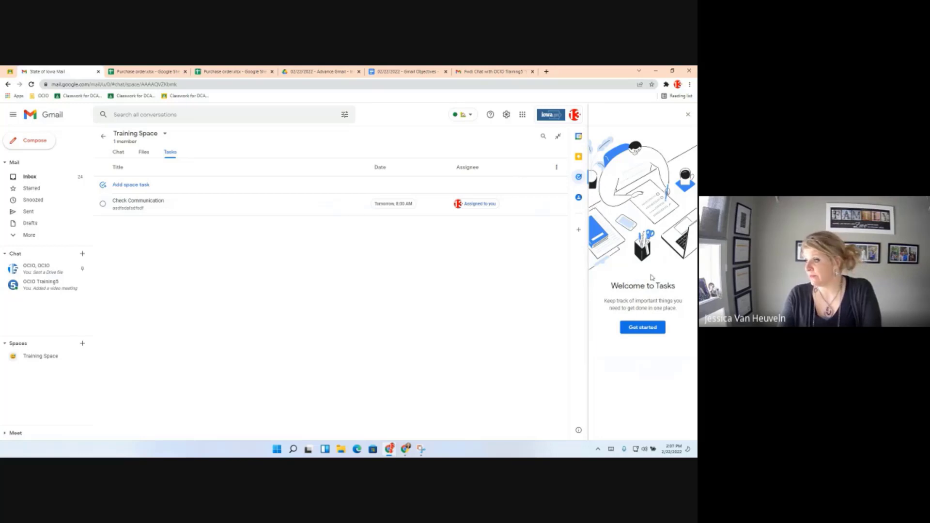
pyautogui.click(640, 327)
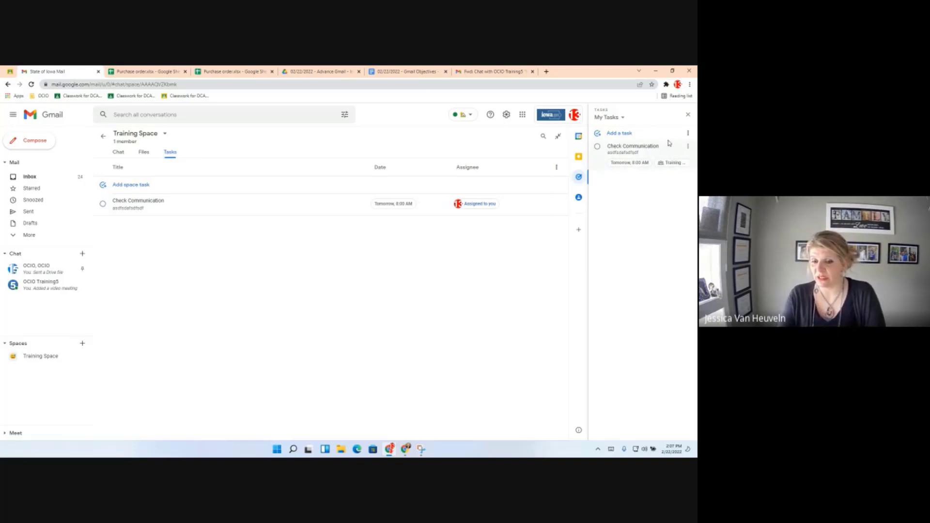
pyautogui.click(104, 138)
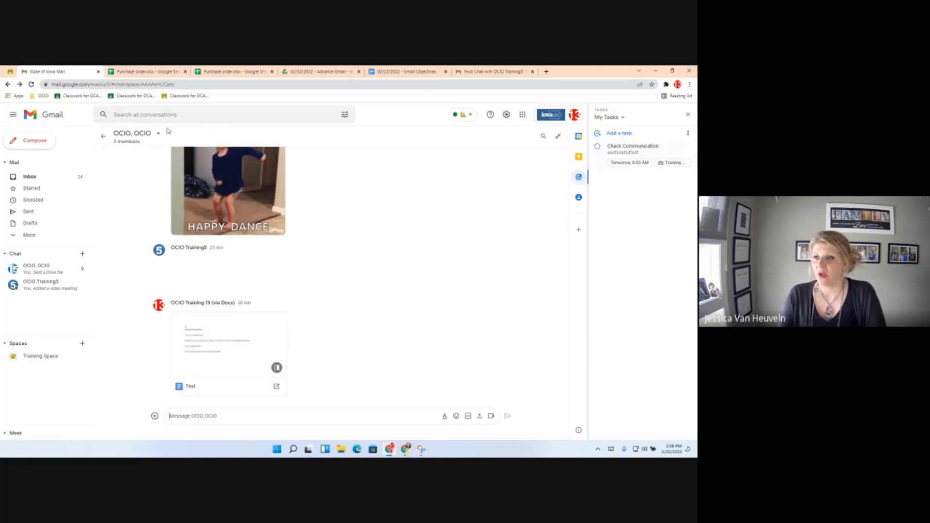
# Add a second training account to Training Space, then show the space's Tasks tab.
pyautogui.click(38, 357)
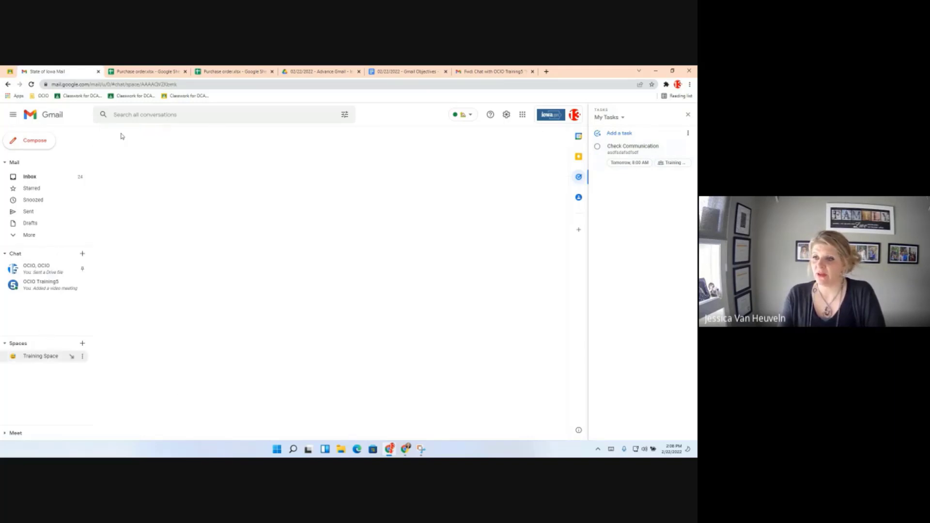
pyautogui.click(139, 134)
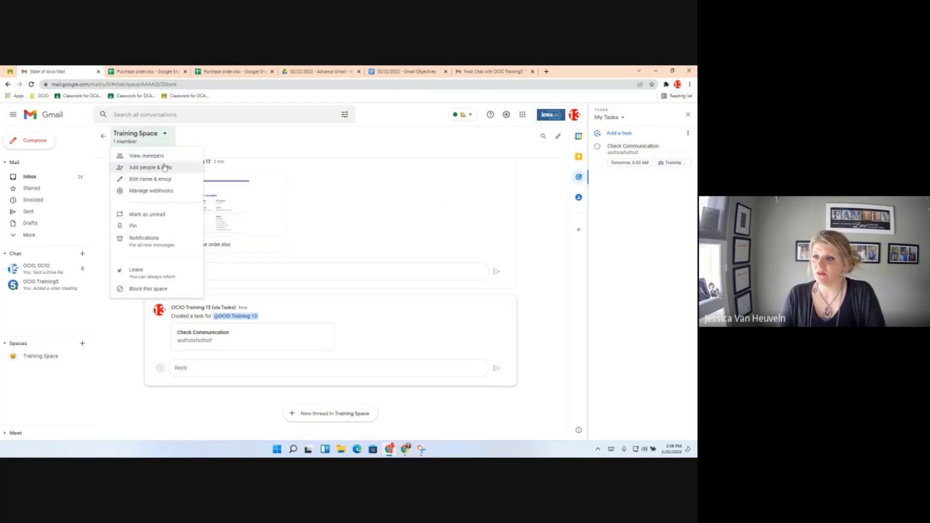
pyautogui.click(151, 167)
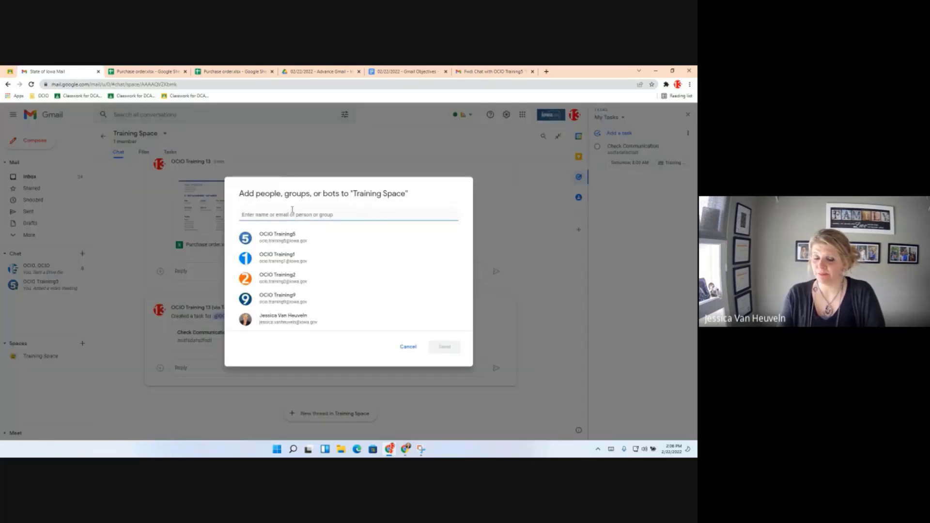
pyautogui.write('ocio.')
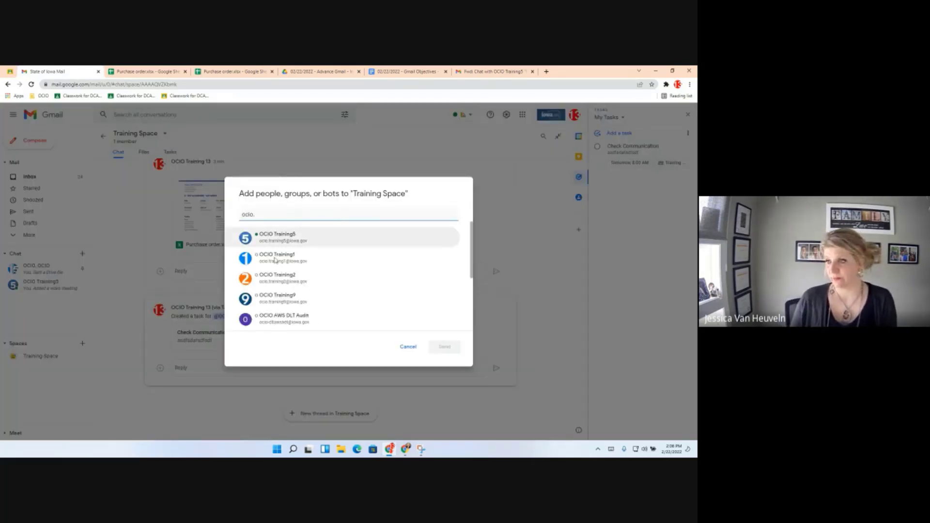
pyautogui.click(265, 236)
pyautogui.click(444, 347)
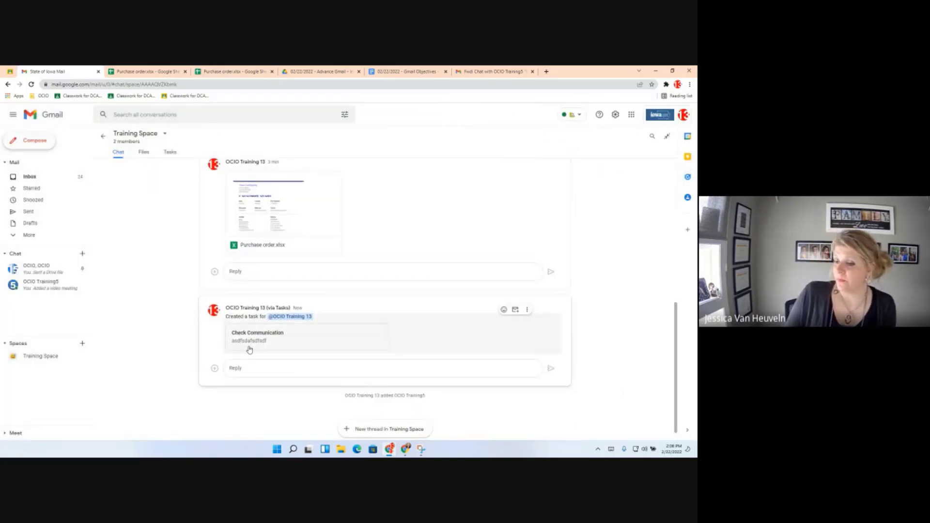
pyautogui.click(183, 156)
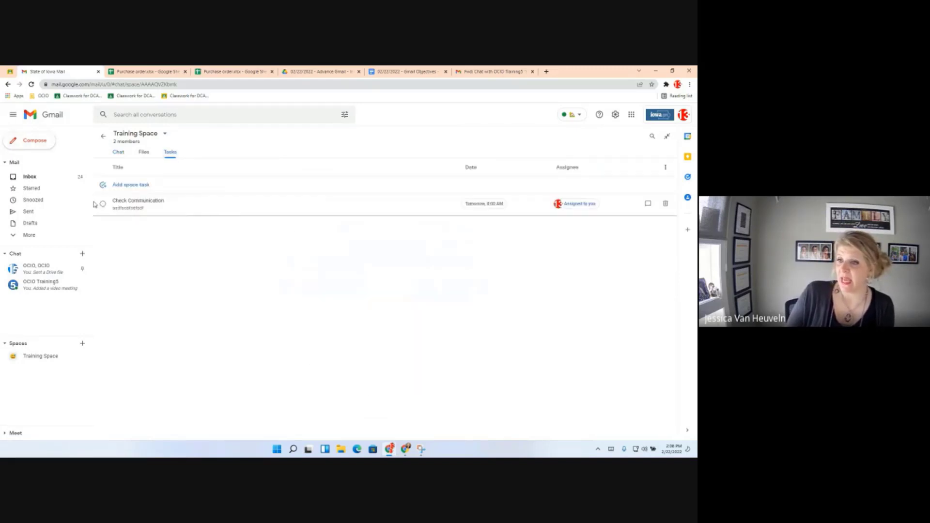
# Mark Check Communication complete, reopen it from Completed, and begin a new space task.
pyautogui.click(103, 204)
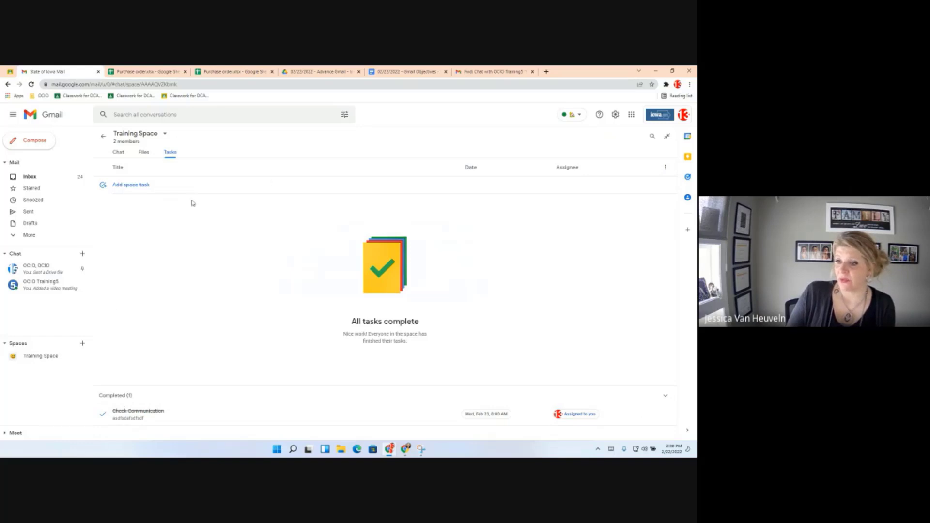
pyautogui.click(103, 414)
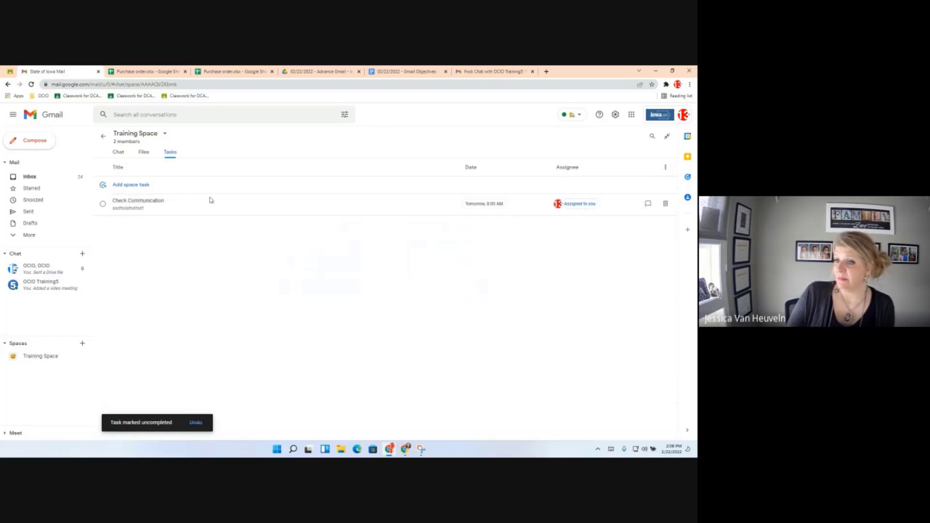
pyautogui.click(126, 184)
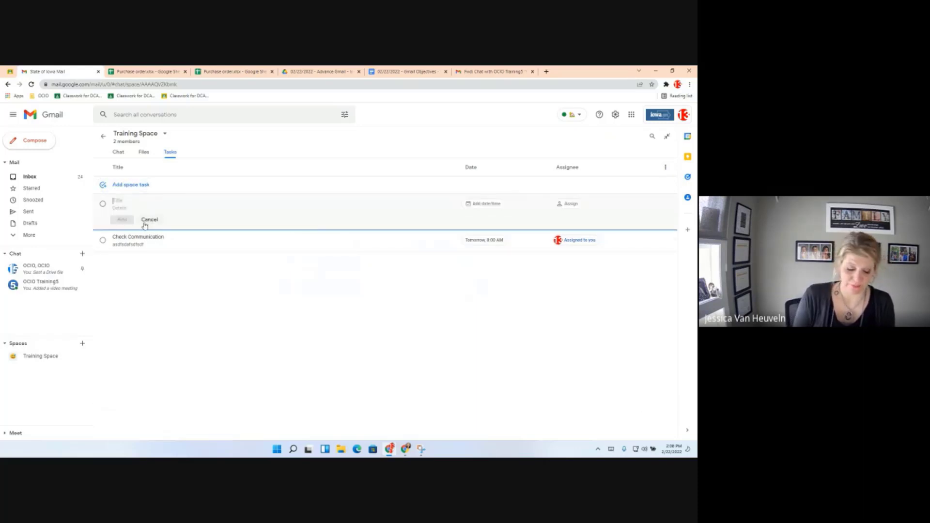
# Add 'Test Task' due February 23 at 9:00 AM, assigned to the other space member.
pyautogui.write('Test Task')
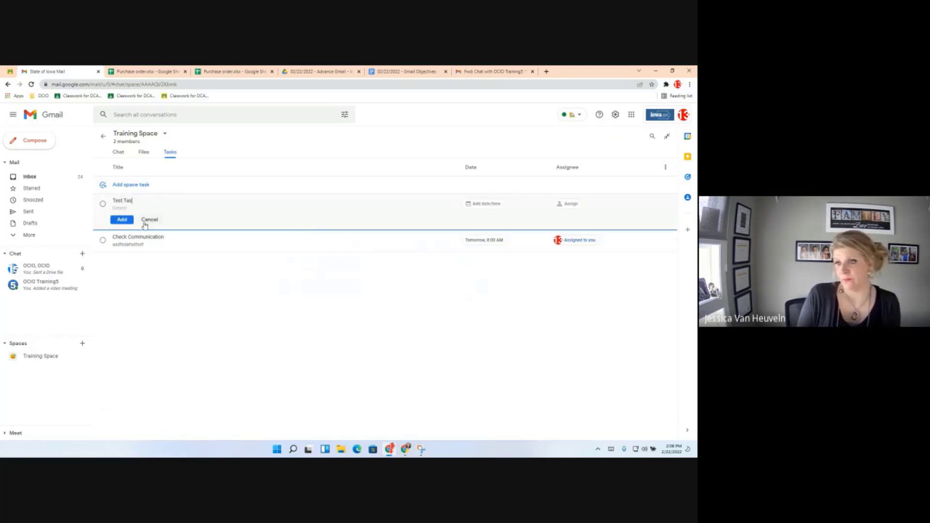
pyautogui.click(473, 202)
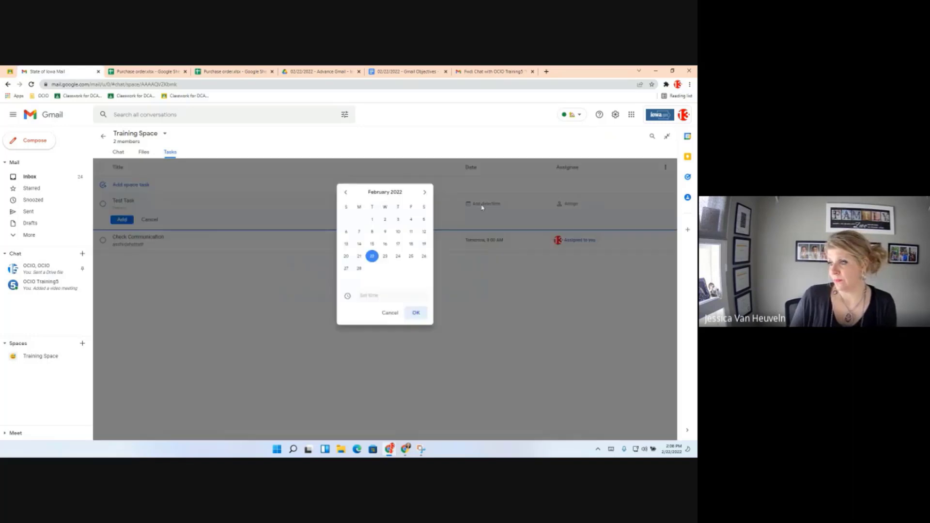
pyautogui.click(385, 256)
pyautogui.click(380, 296)
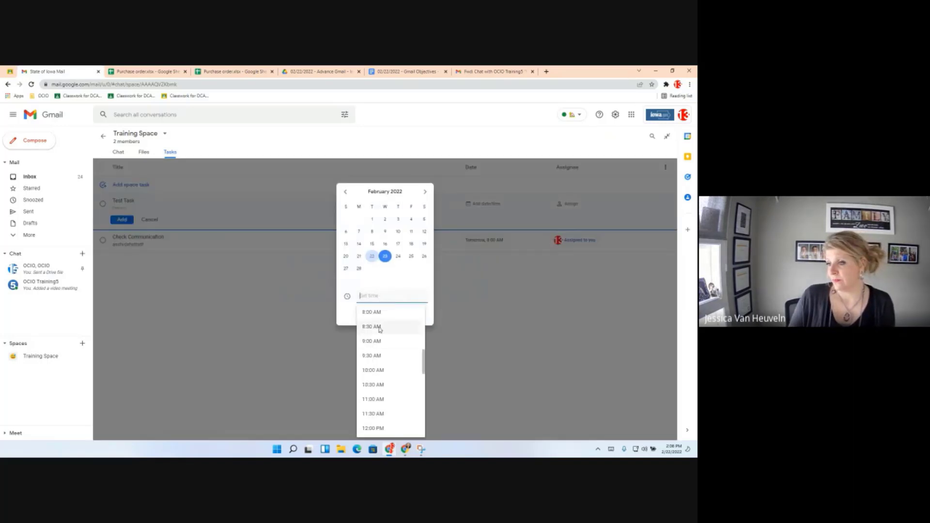
pyautogui.click(377, 341)
pyautogui.click(415, 314)
pyautogui.click(569, 205)
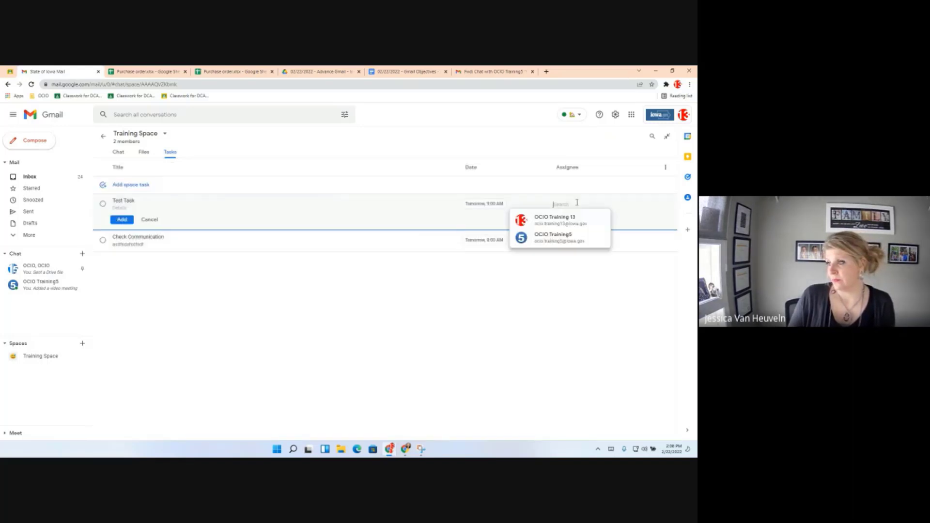
pyautogui.click(552, 241)
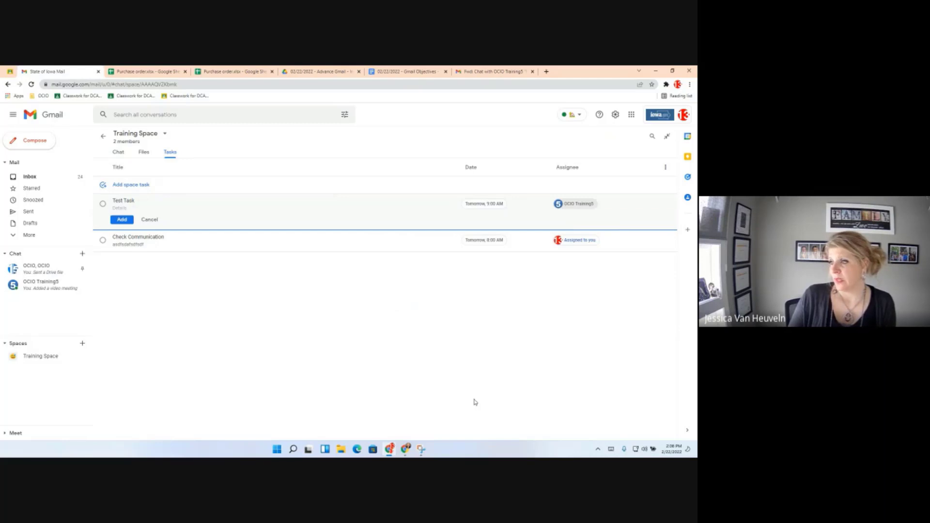
pyautogui.click(122, 220)
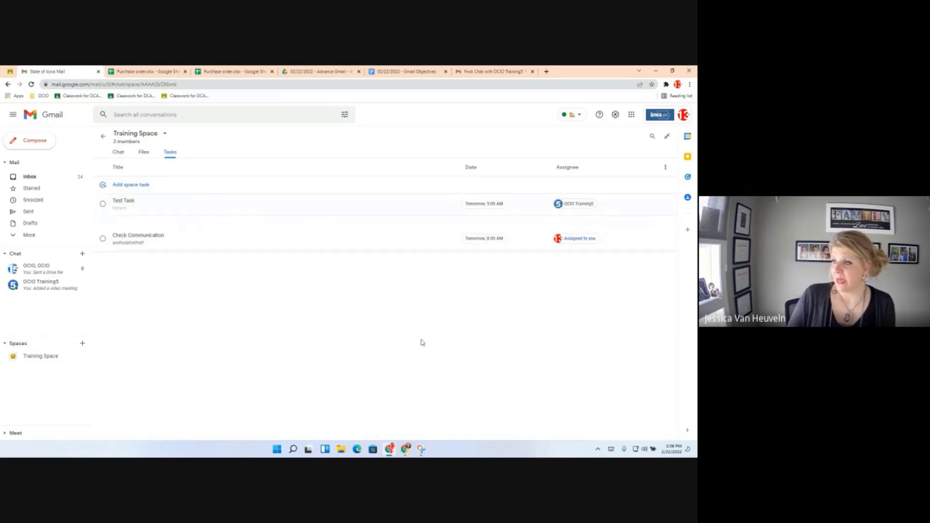
# Sort the tasks by the Assignee, Date, then Assignee column headers.
pyautogui.click(576, 169)
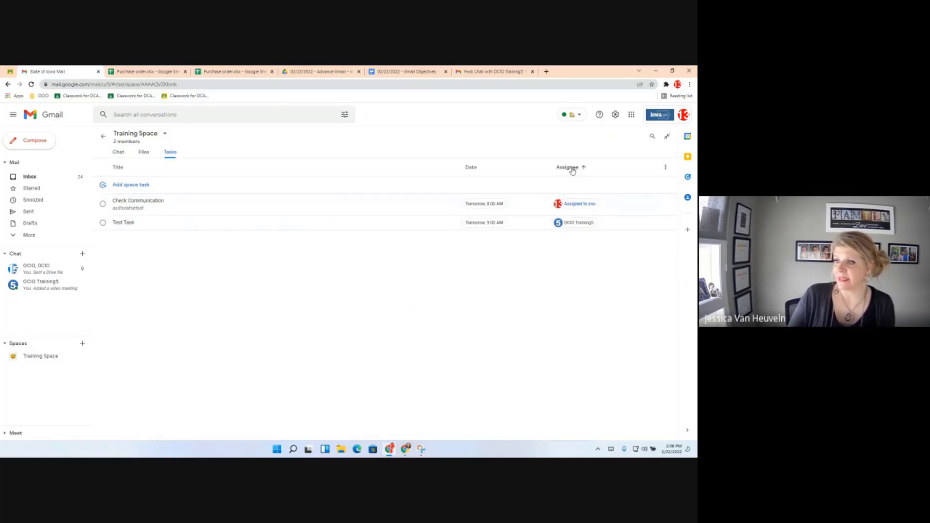
pyautogui.click(466, 167)
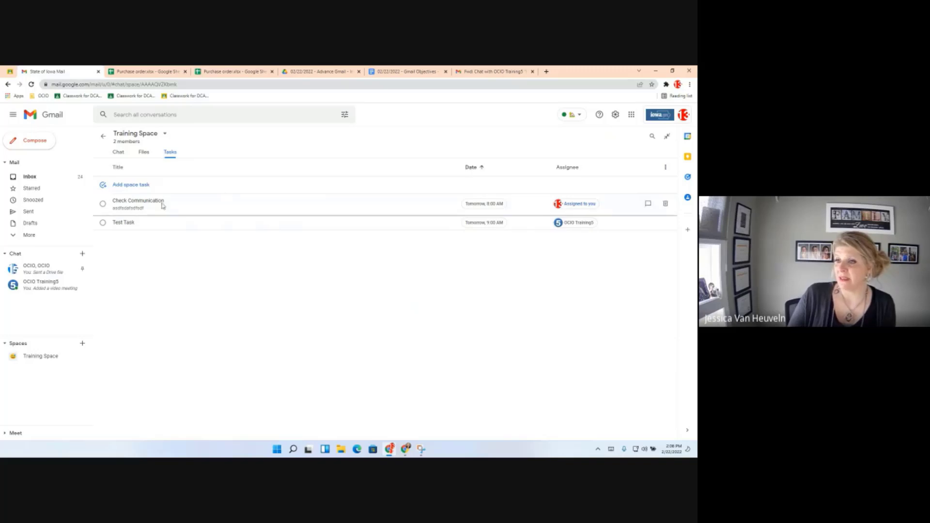
pyautogui.click(567, 168)
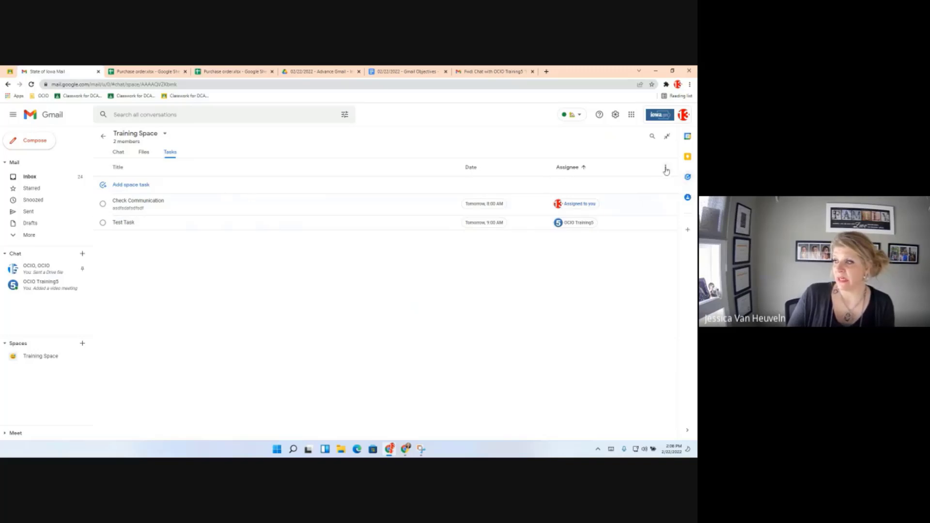
# Use the Sort by menu to try space order, date and assignee, then return to the chat.
pyautogui.click(664, 167)
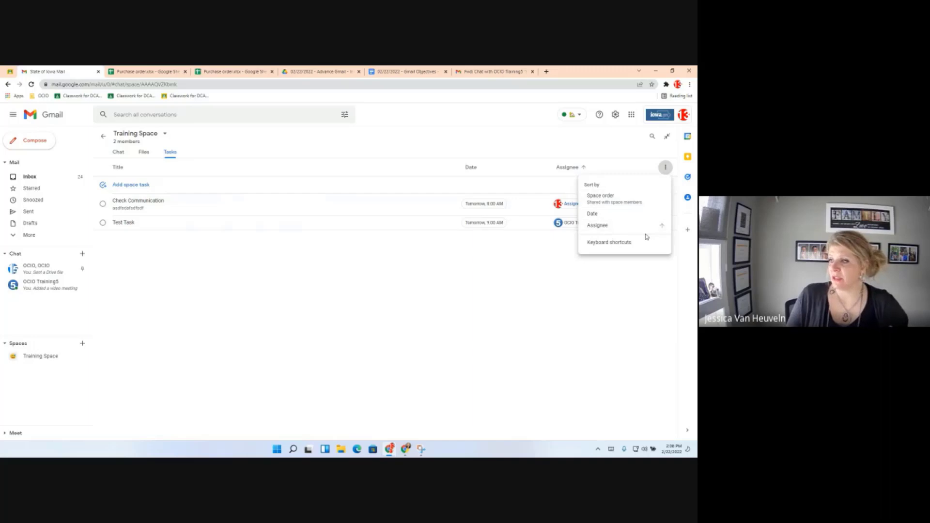
pyautogui.click(625, 207)
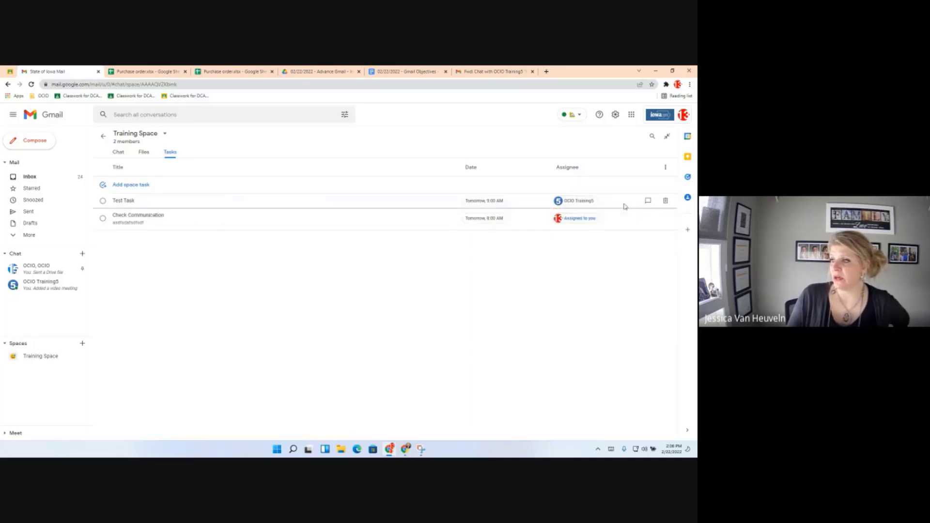
pyautogui.click(664, 167)
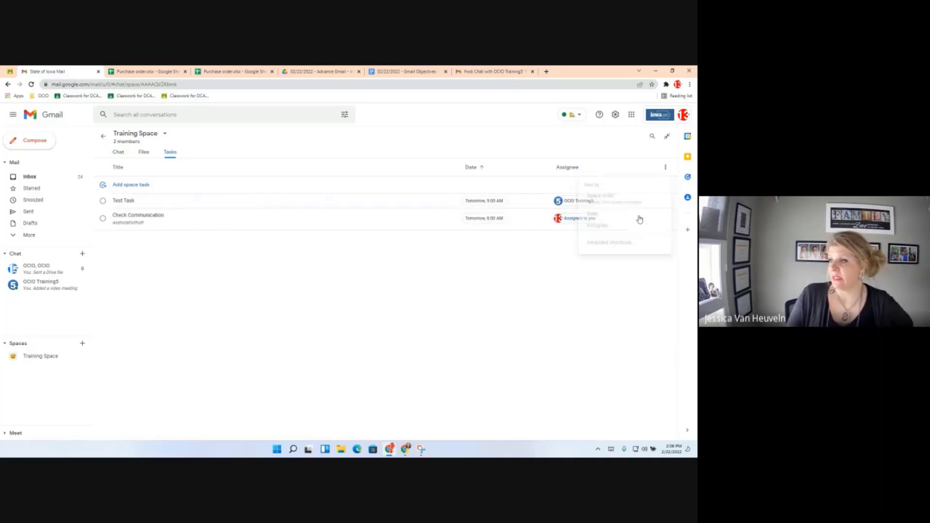
pyautogui.click(640, 214)
pyautogui.click(665, 167)
pyautogui.click(635, 227)
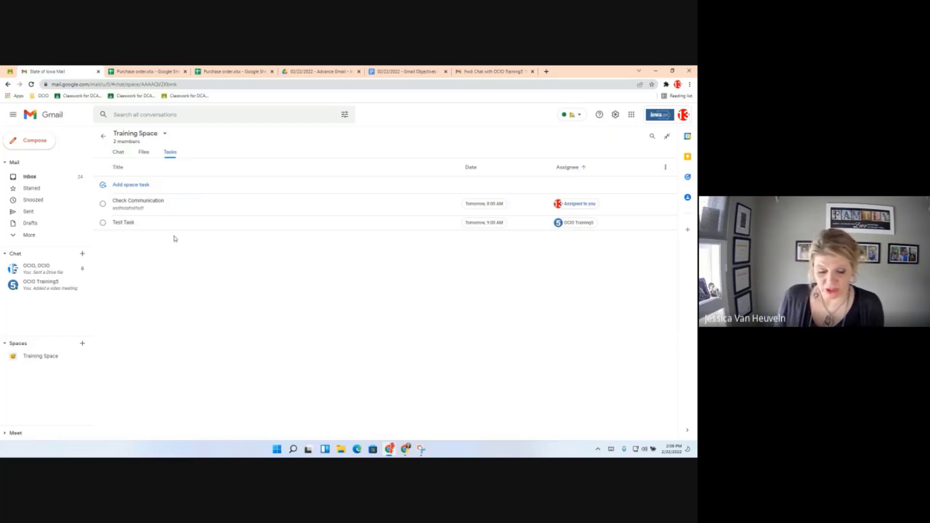
pyautogui.click(118, 153)
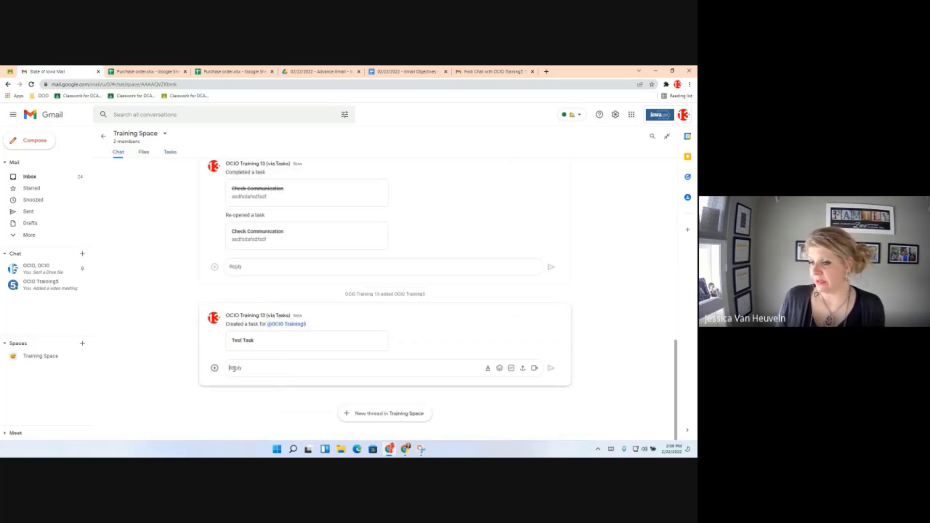
# View the reply's add options in the space chat, then switch to the Drive objectives folder.
pyautogui.click(215, 368)
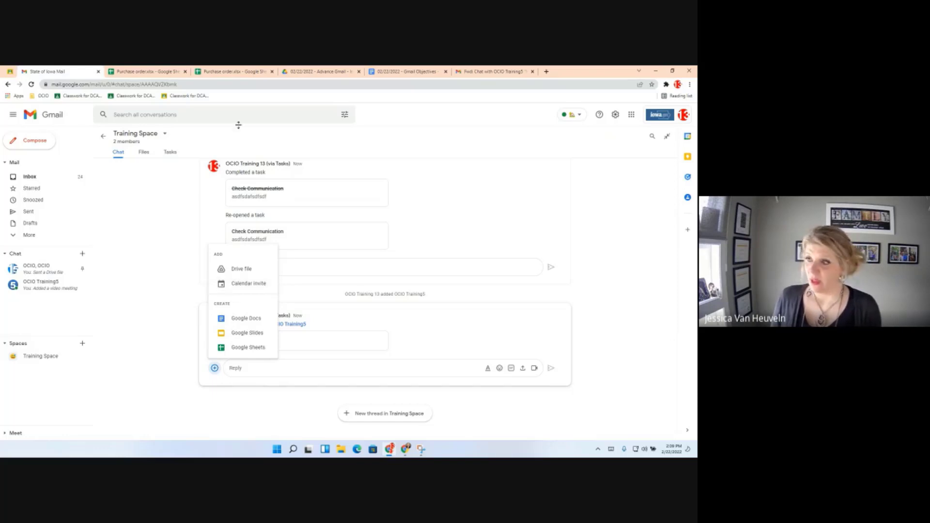
pyautogui.click(341, 72)
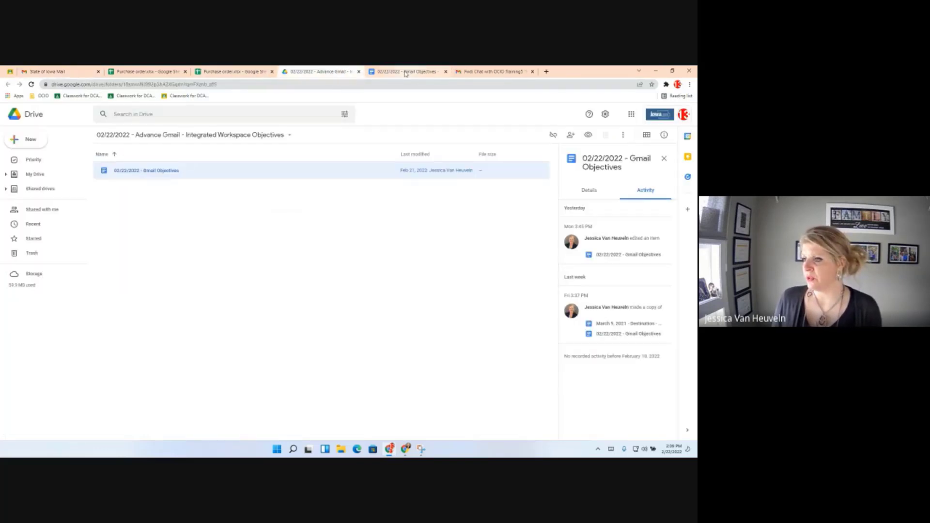
# Open the Gmail Objectives doc and follow the 'Should I use a room or group message?' link.
pyautogui.click(406, 73)
pyautogui.scroll(-10, 288, 342)
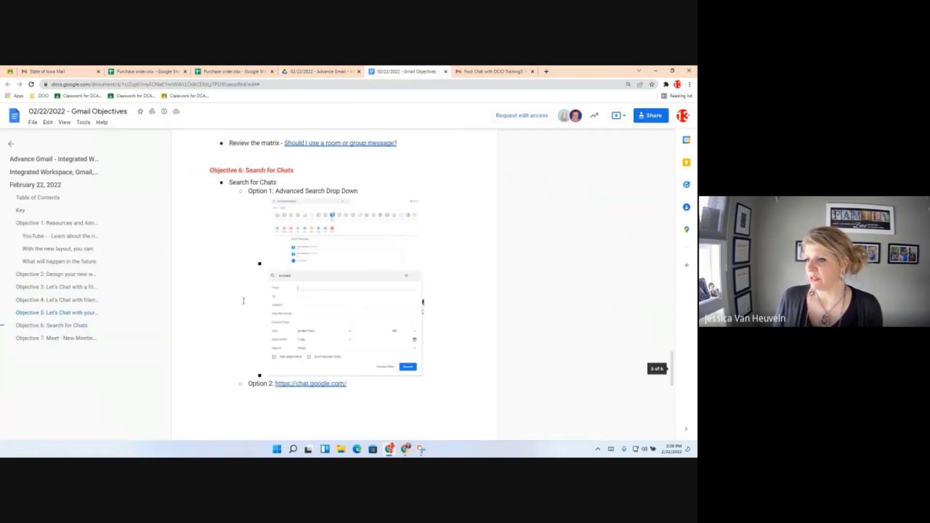
pyautogui.scroll(2, 351, 284)
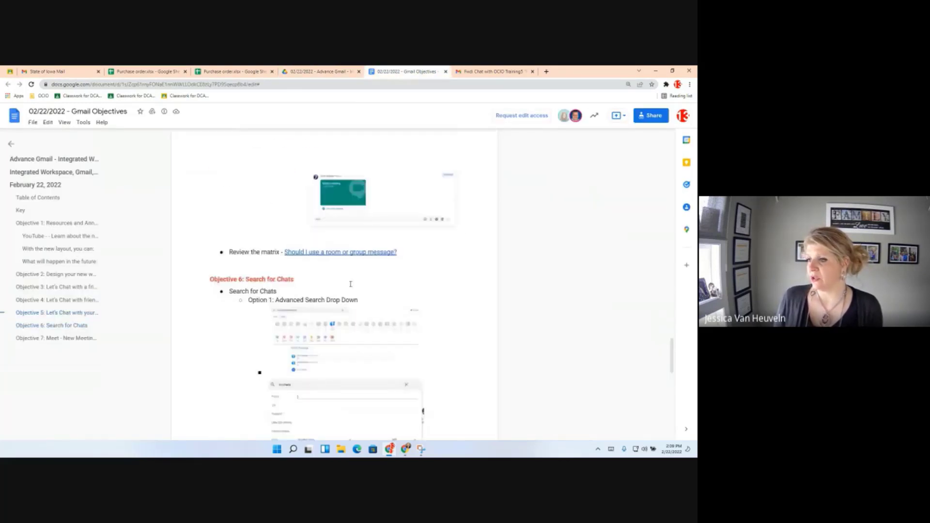
pyautogui.click(350, 252)
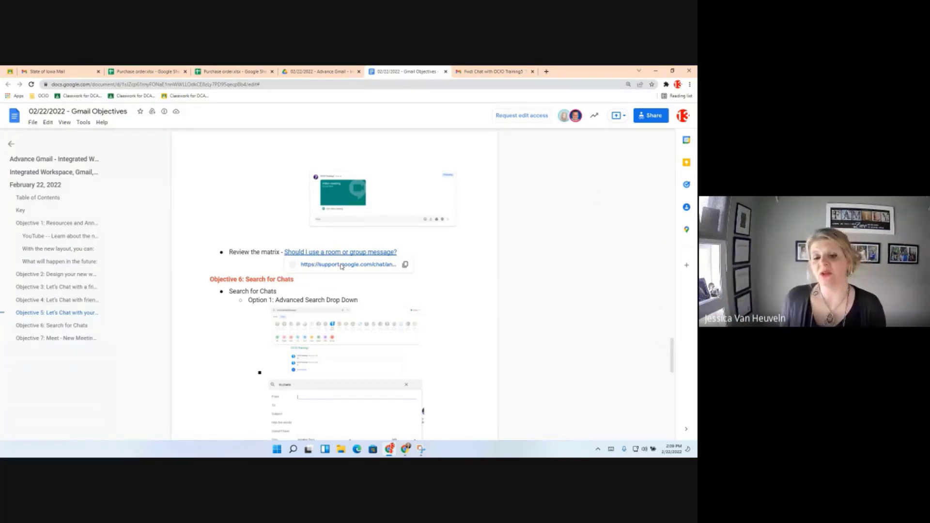
pyautogui.click(342, 264)
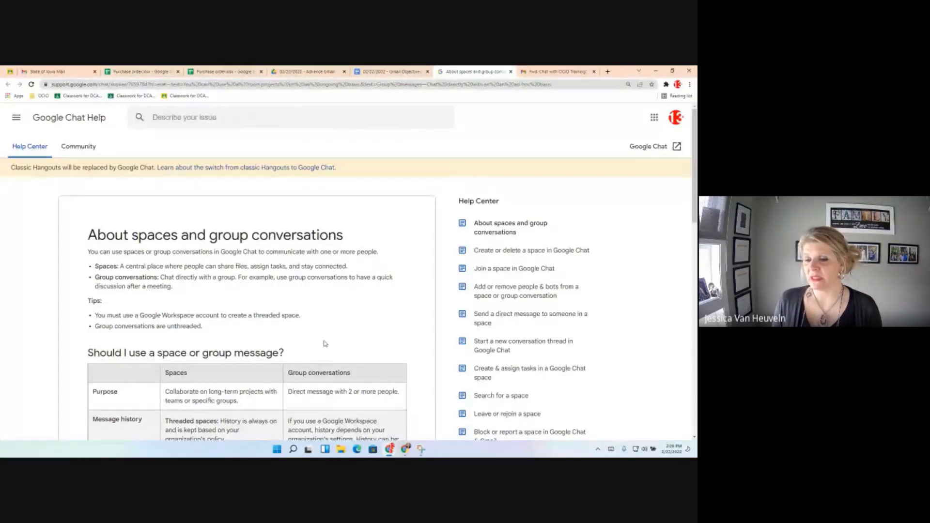
# Scroll through the spaces versus group conversations table, then return to the Gmail Objectives doc.
pyautogui.scroll(-5, 323, 343)
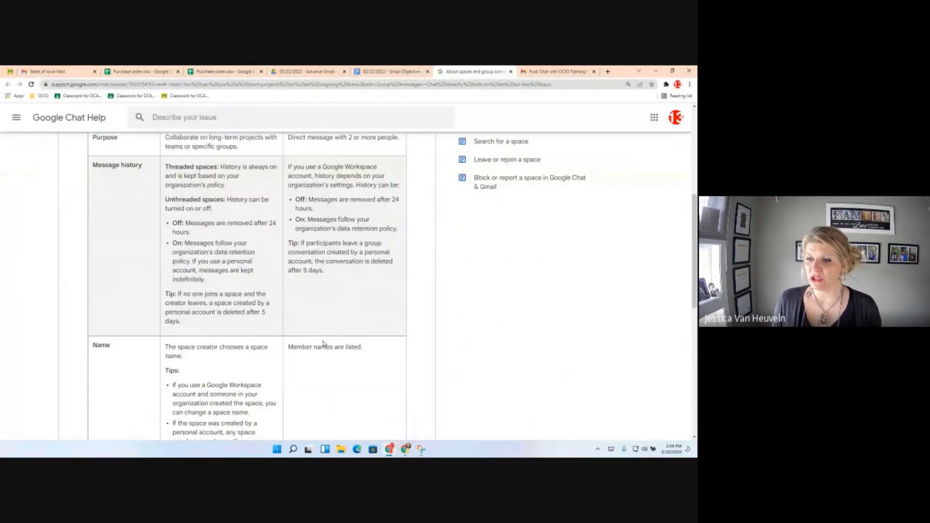
pyautogui.scroll(1, 323, 343)
pyautogui.scroll(1, 323, 343)
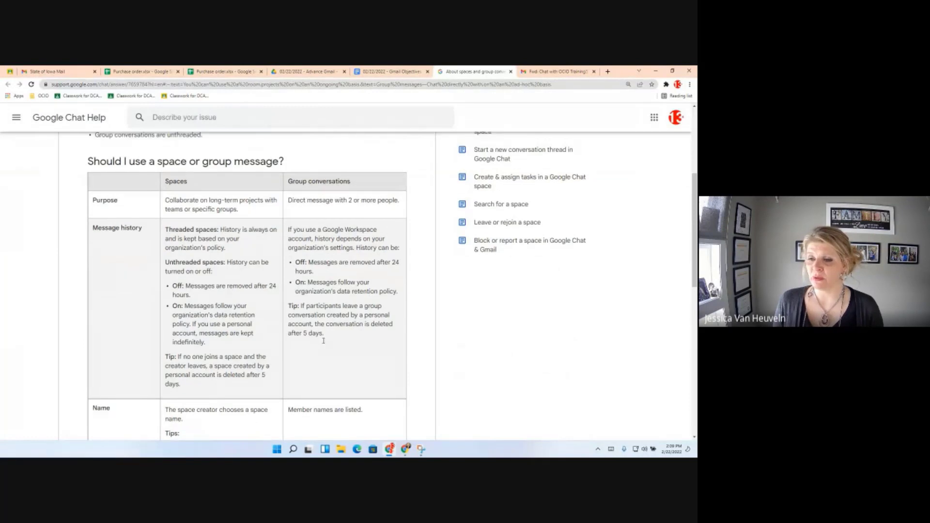
pyautogui.scroll(1, 324, 341)
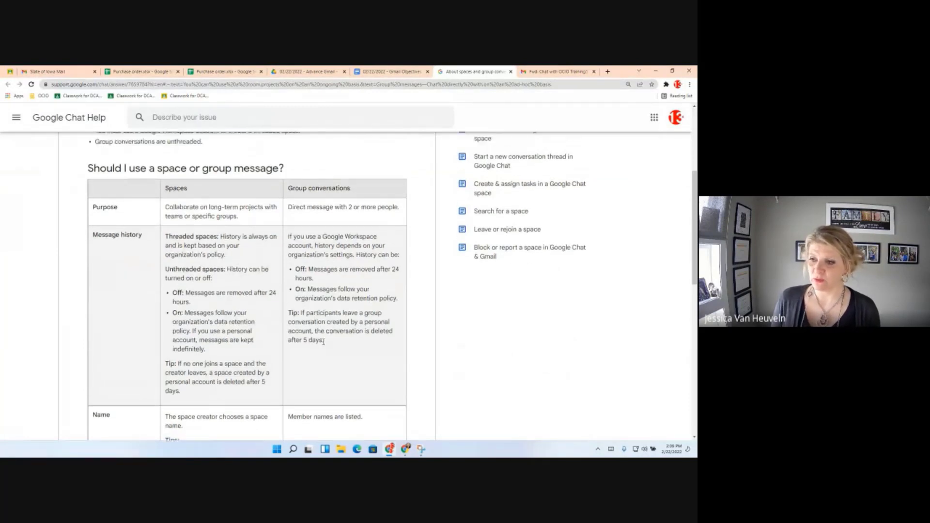
pyautogui.scroll(-4, 323, 341)
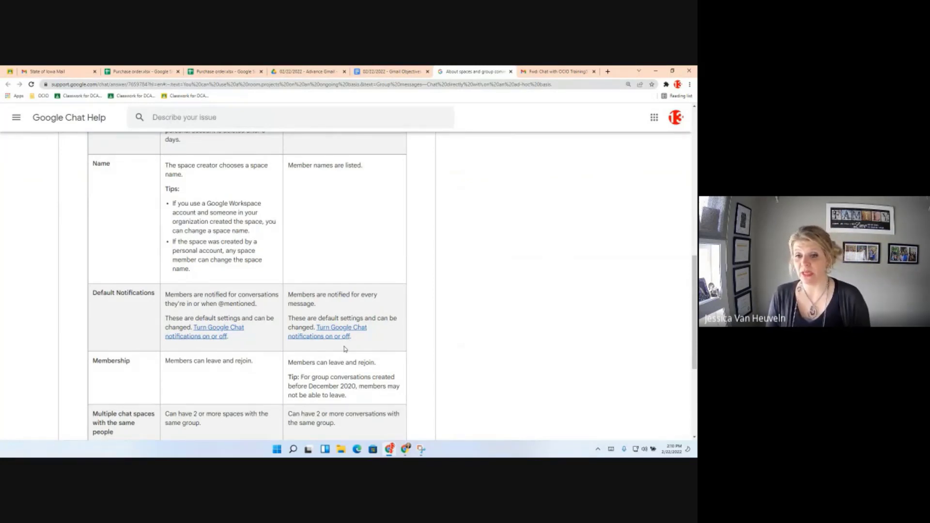
pyautogui.scroll(-4, 345, 349)
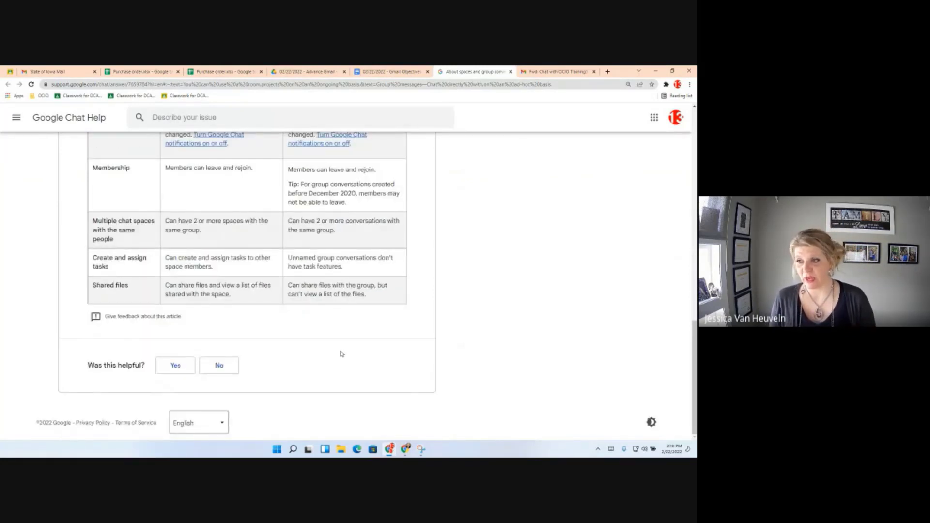
pyautogui.scroll(1, 340, 353)
pyautogui.scroll(1, 336, 351)
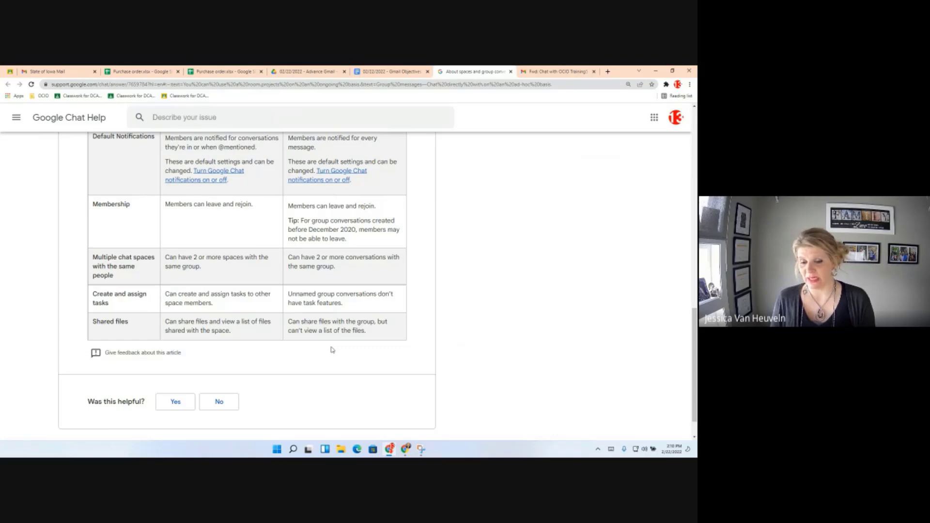
pyautogui.click(381, 68)
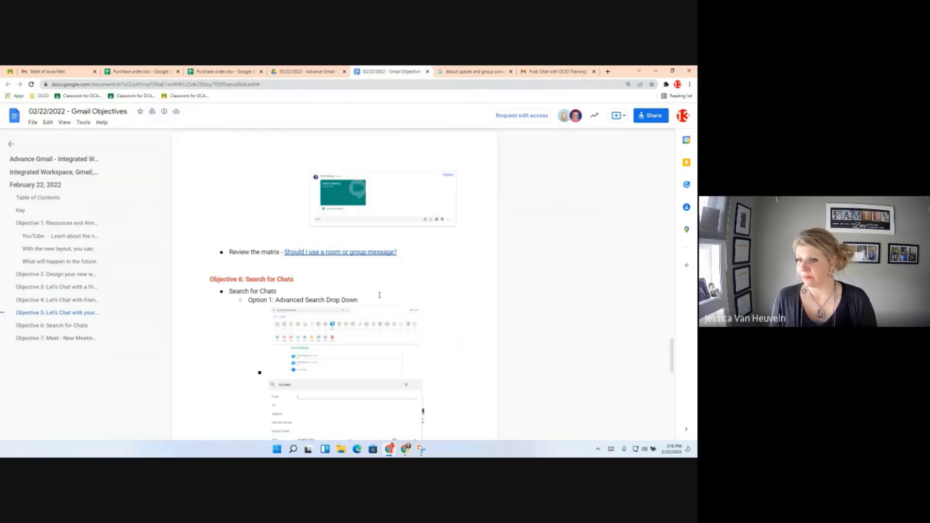
# Read through the Objective 6 search-for-chats and Objective 7 notes, then switch back to the State of Iowa Mail tab.
pyautogui.scroll(-1, 377, 292)
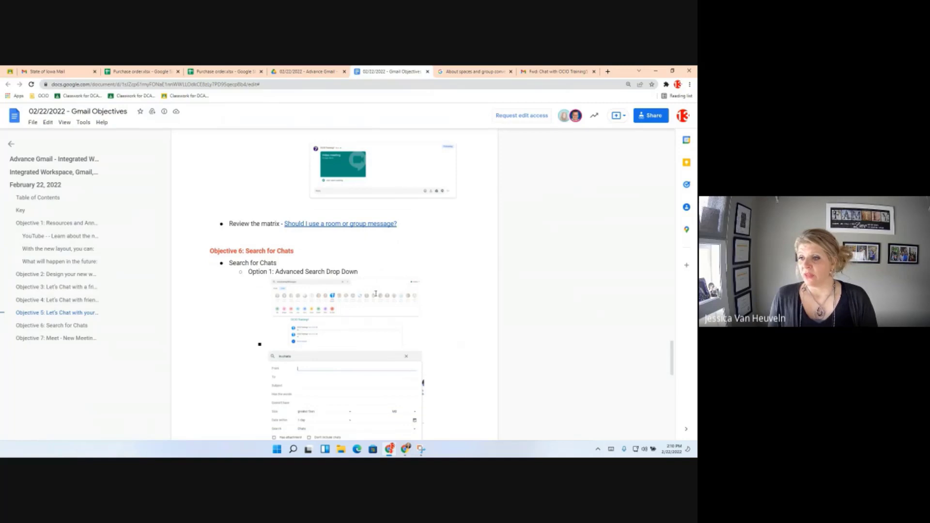
pyautogui.scroll(-1, 376, 293)
pyautogui.scroll(-4, 375, 293)
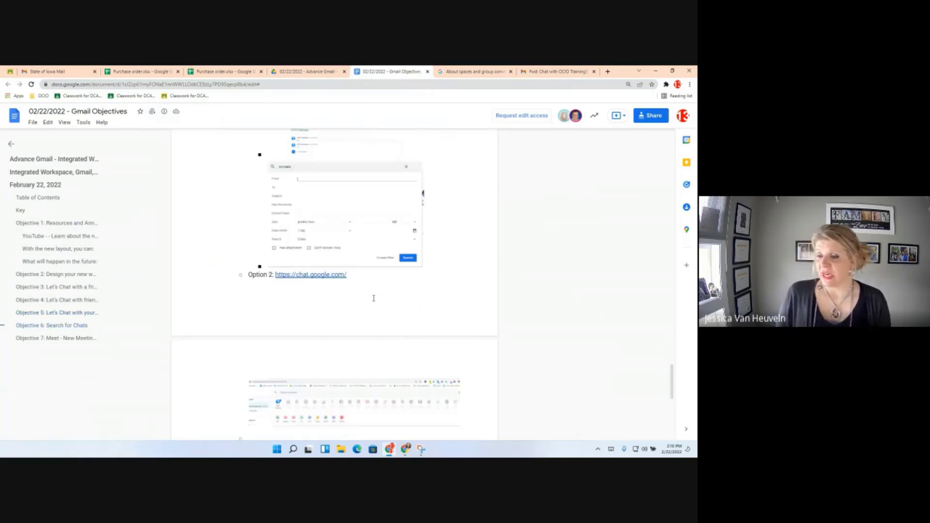
pyautogui.scroll(2, 373, 297)
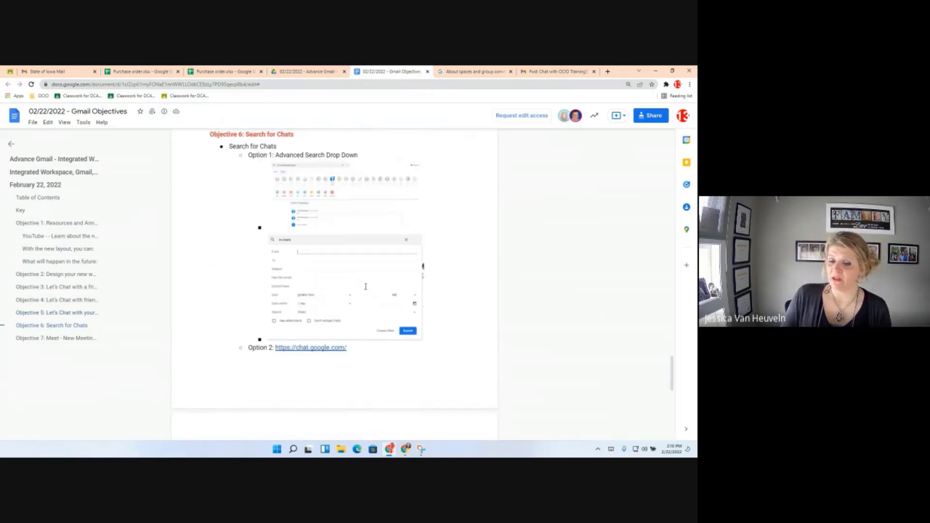
pyautogui.scroll(1, 365, 288)
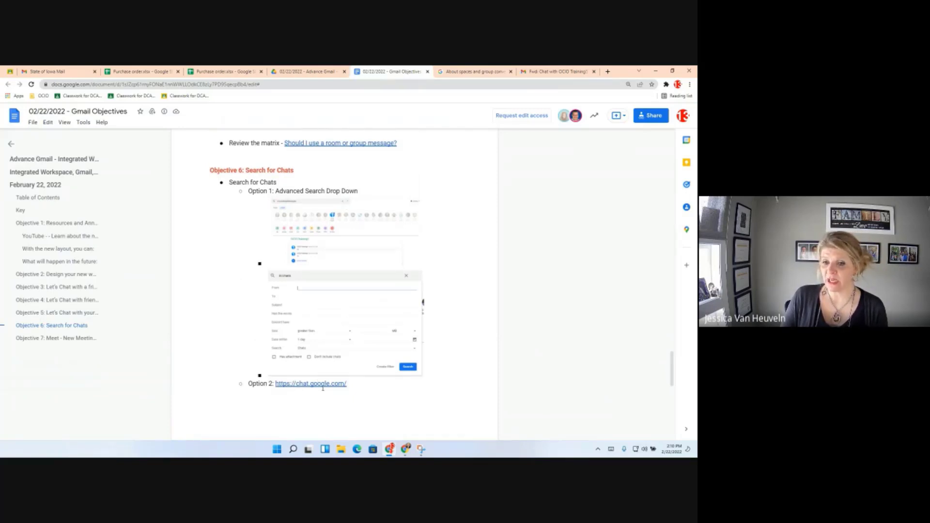
pyautogui.scroll(-2, 322, 387)
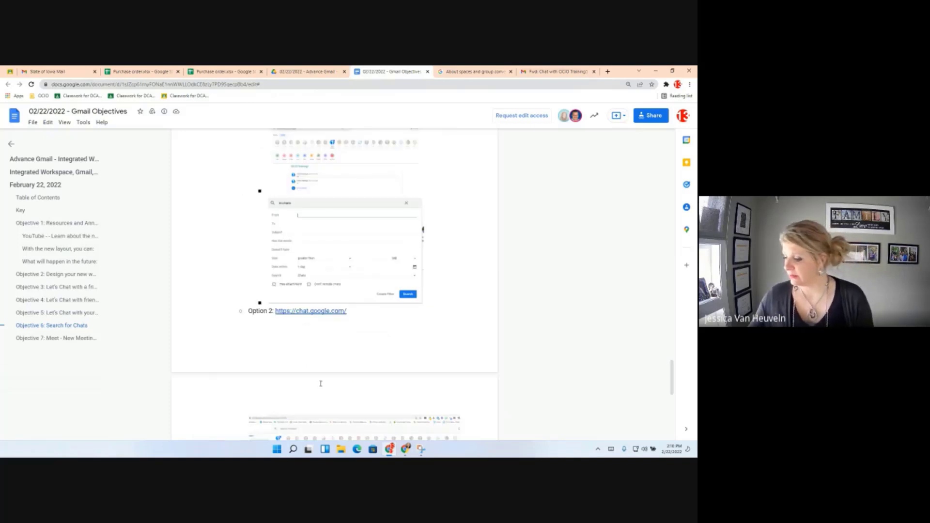
pyautogui.scroll(-1, 320, 383)
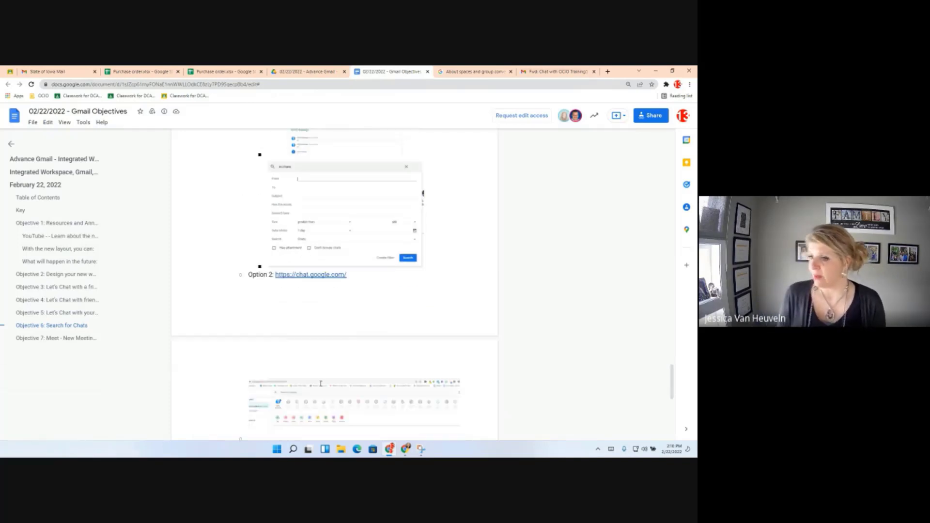
pyautogui.scroll(-1, 338, 347)
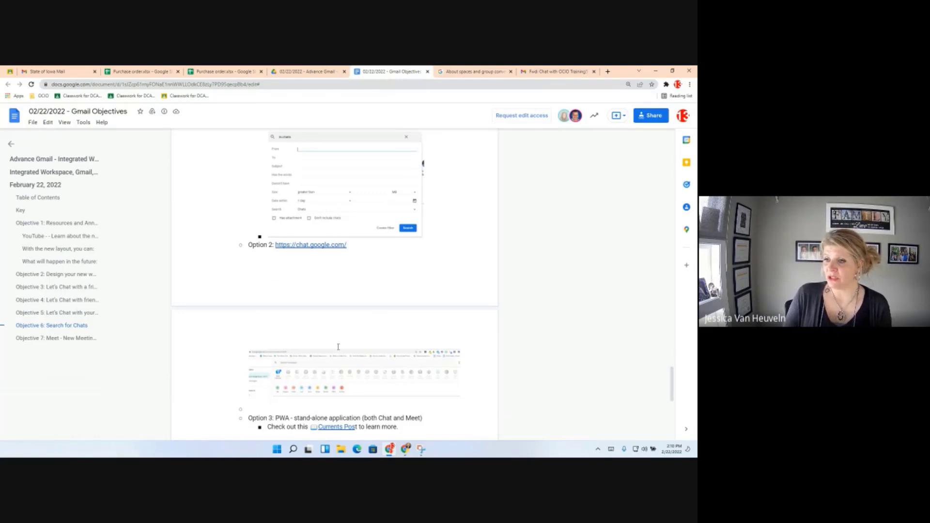
pyautogui.scroll(-4, 338, 347)
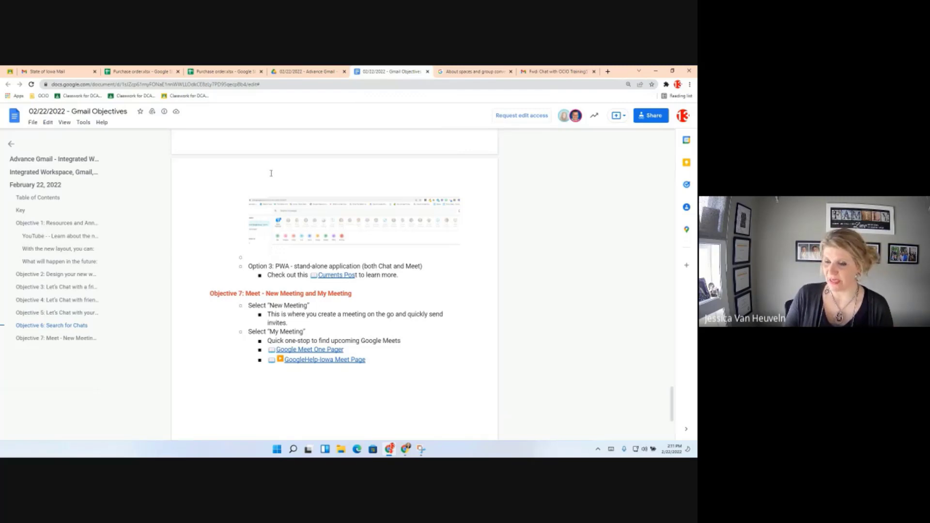
pyautogui.click(56, 71)
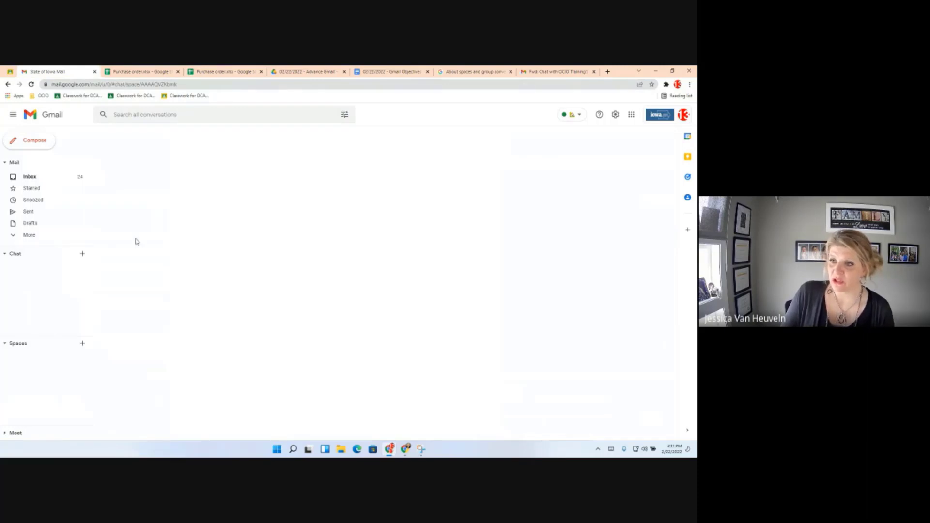
# Search all Gmail conversations for 'HI'.
pyautogui.click(155, 114)
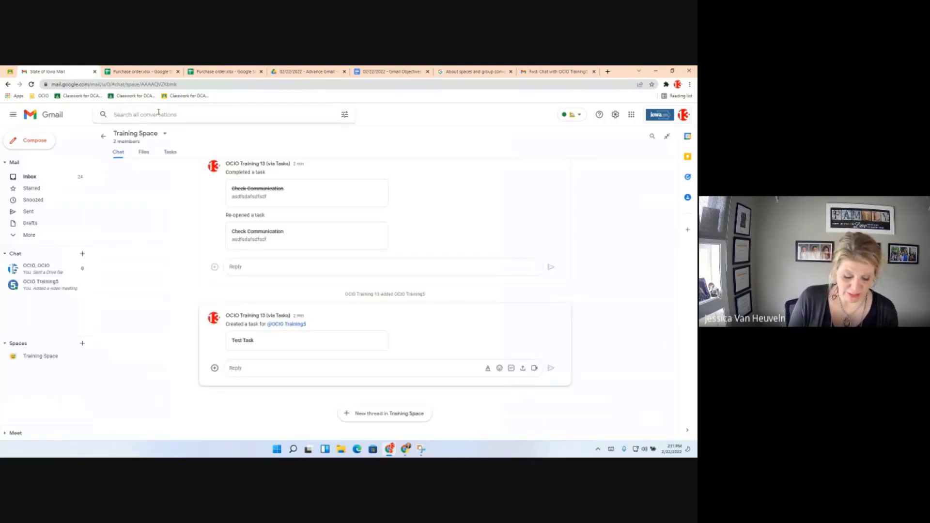
pyautogui.write('HI')
pyautogui.press('Return')
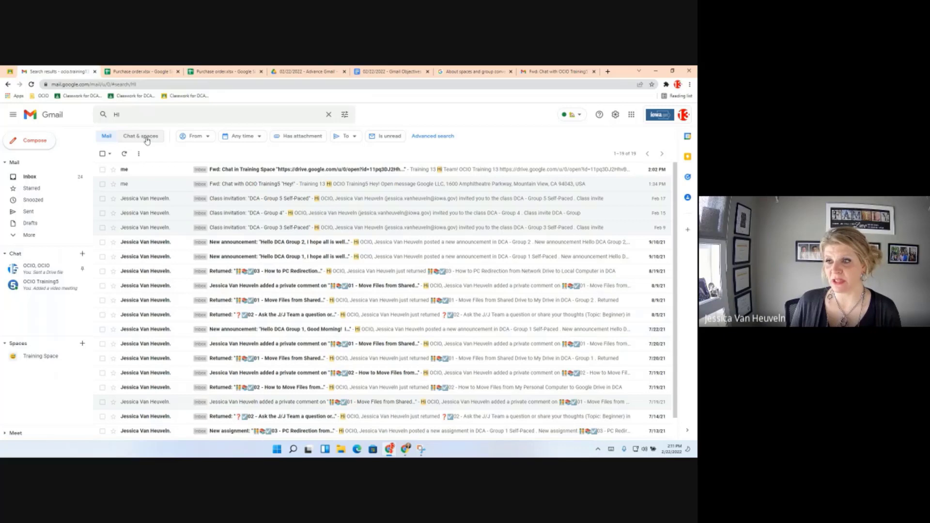
# Filter the HI results to Chat & spaces and open a matching direct chat in a pop-up.
pyautogui.click(146, 140)
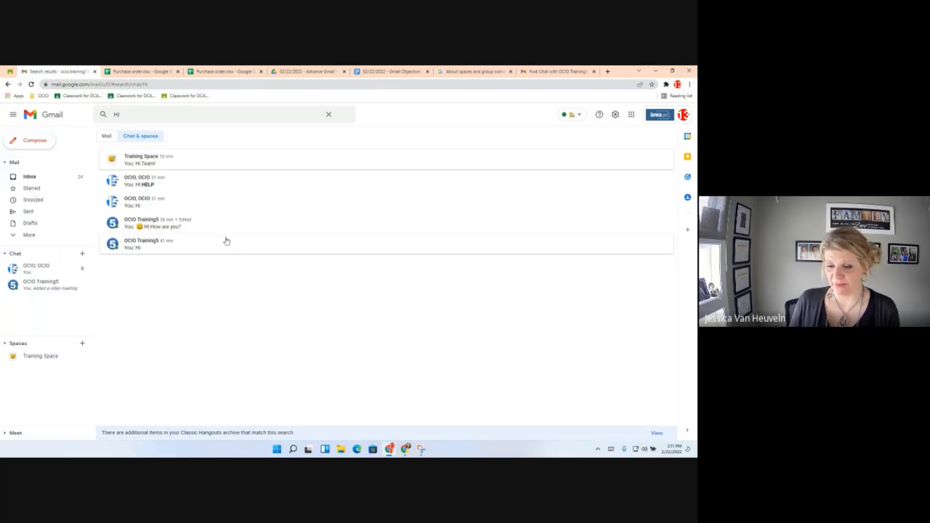
pyautogui.click(320, 115)
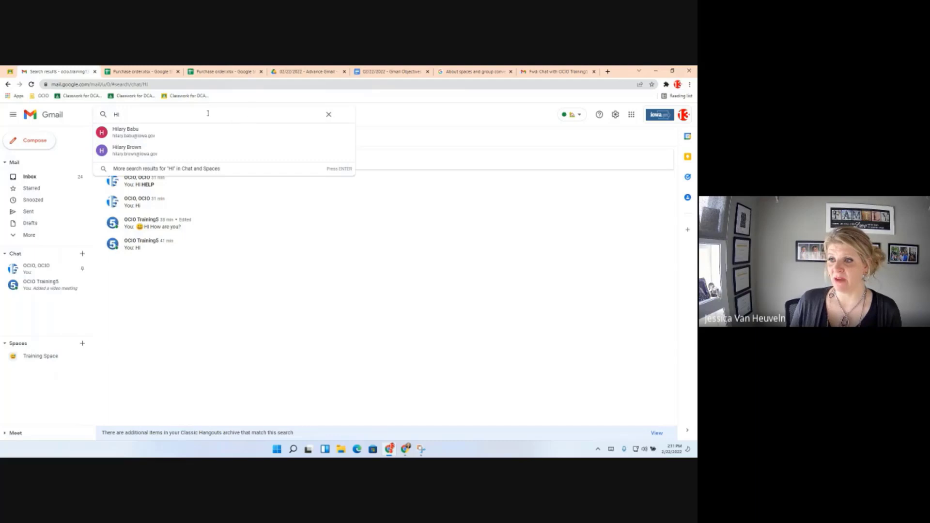
pyautogui.click(307, 243)
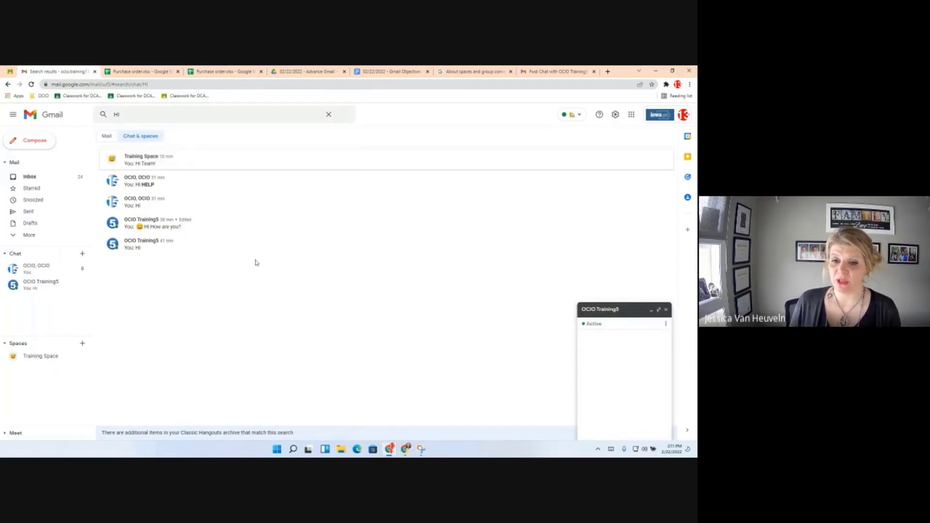
# Dismiss the search suggestions and start a new Chrome tab.
pyautogui.click(168, 112)
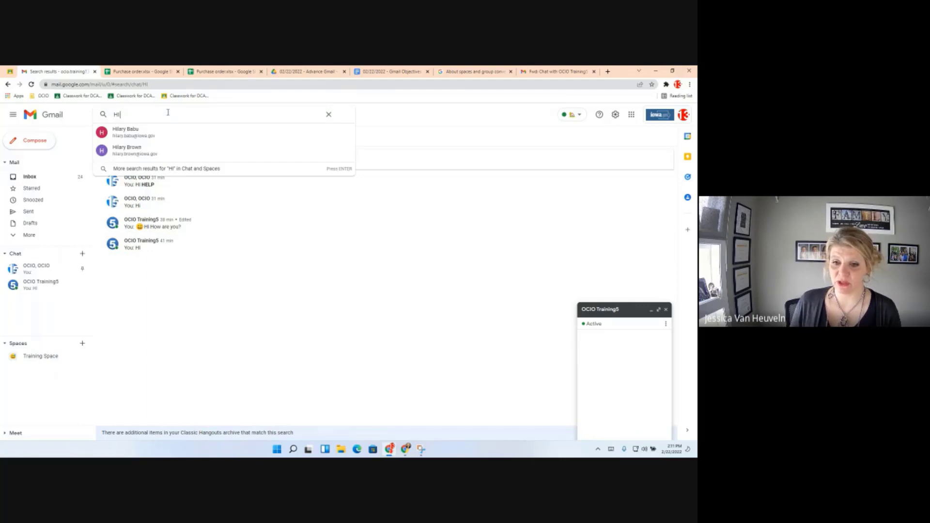
pyautogui.click(41, 284)
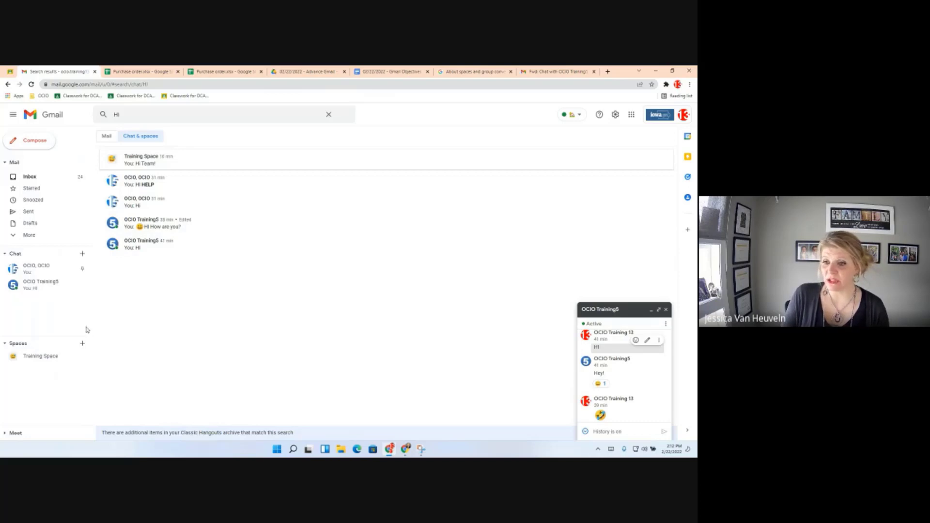
pyautogui.click(608, 72)
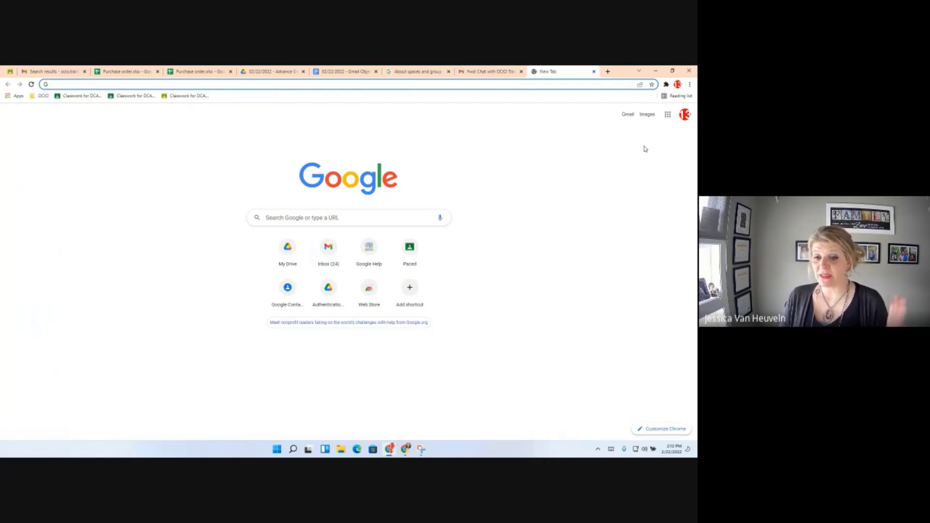
# Launch Google Chat in the new tab from the Google apps grid.
pyautogui.click(667, 116)
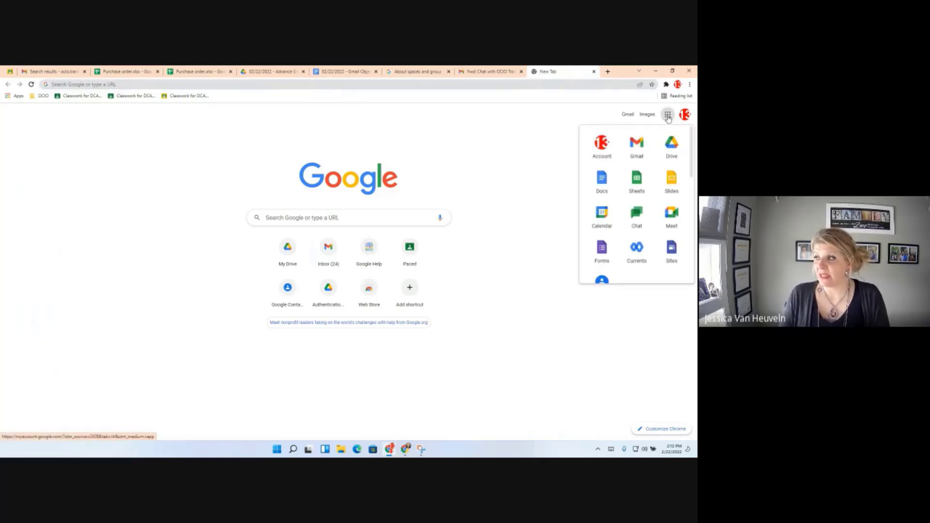
pyautogui.click(642, 220)
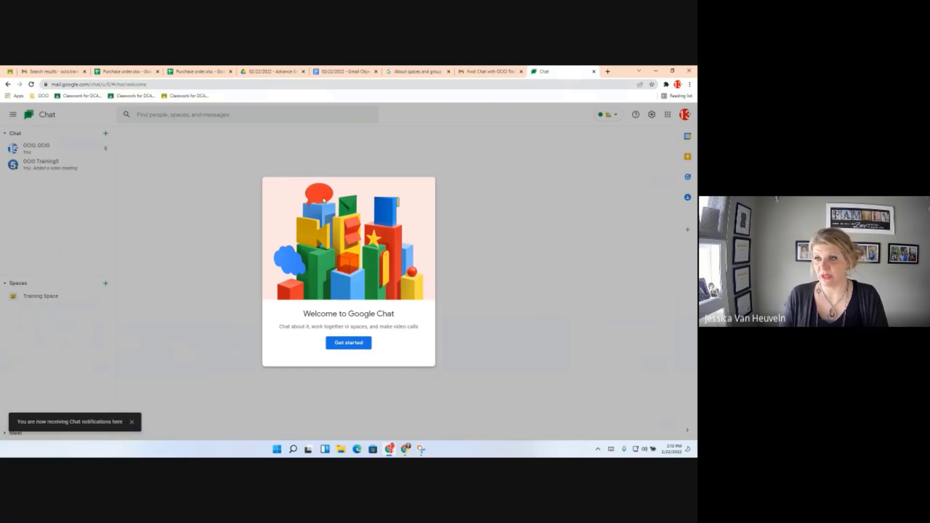
# Get past Get started and the 'Find and start chats' card, then collapse the Chat and Spaces sidebar sections.
pyautogui.click(348, 344)
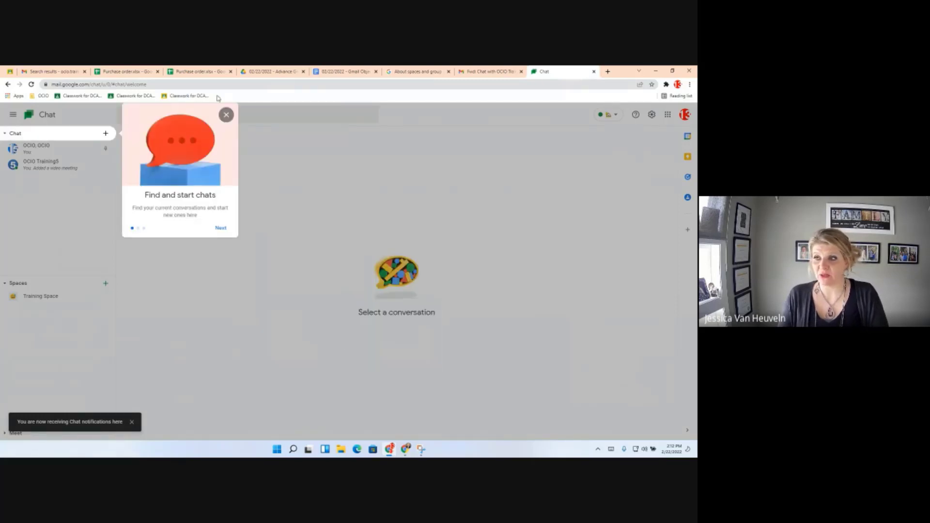
pyautogui.click(226, 115)
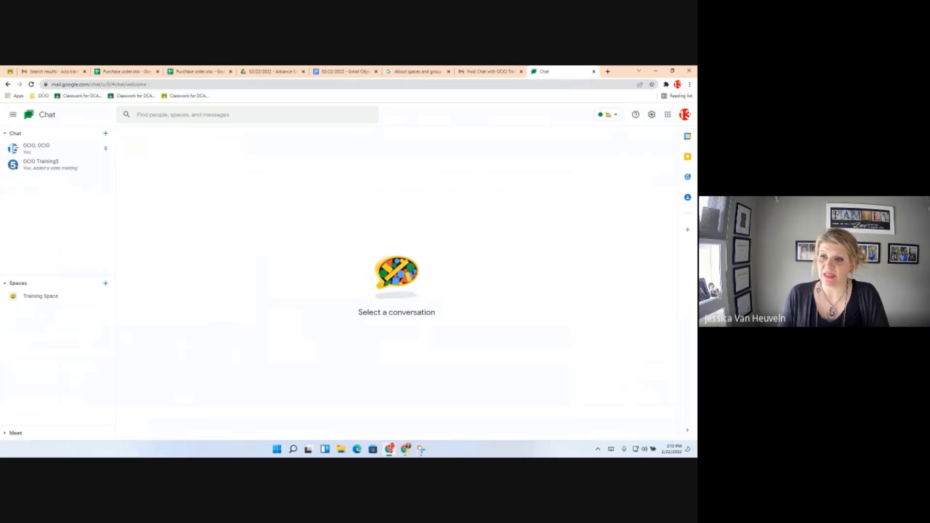
pyautogui.click(5, 133)
pyautogui.click(5, 148)
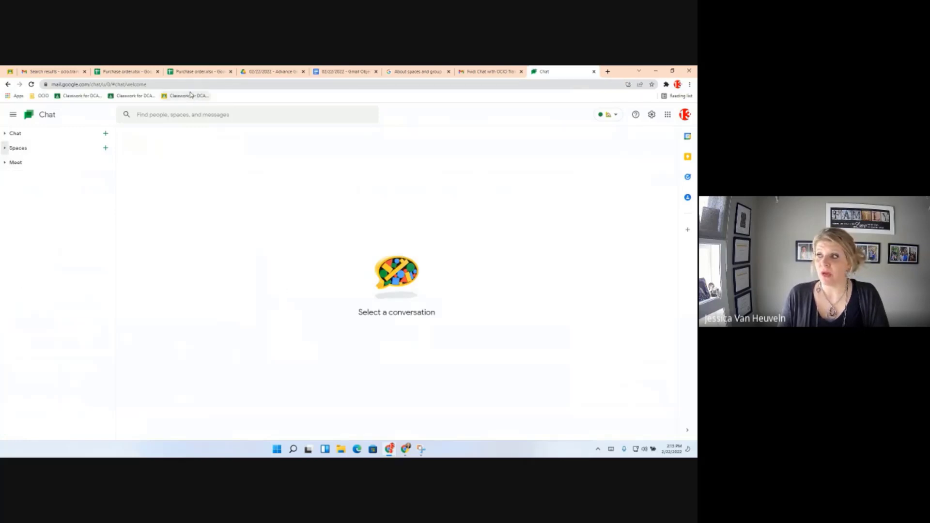
pyautogui.click(114, 83)
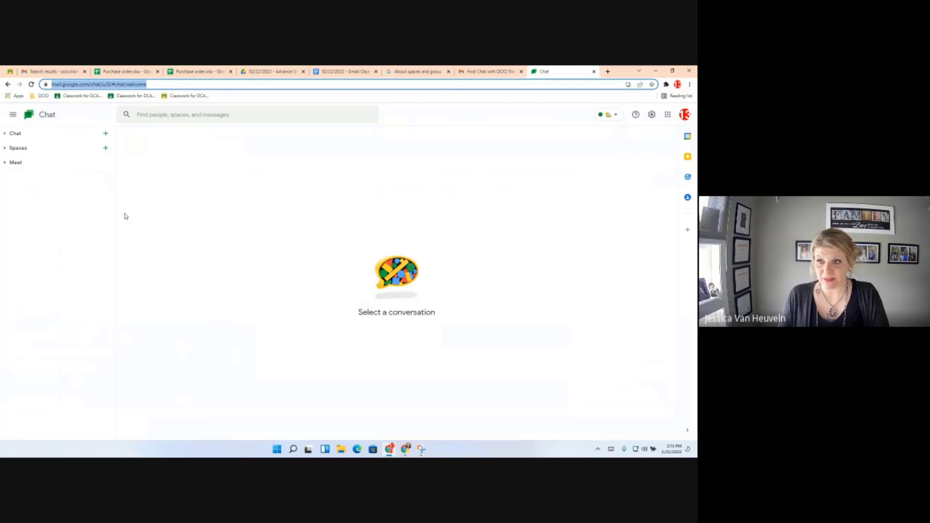
# Open the direct-message conversation with the first suggested contact, showing its earlier video meeting card.
pyautogui.click(162, 113)
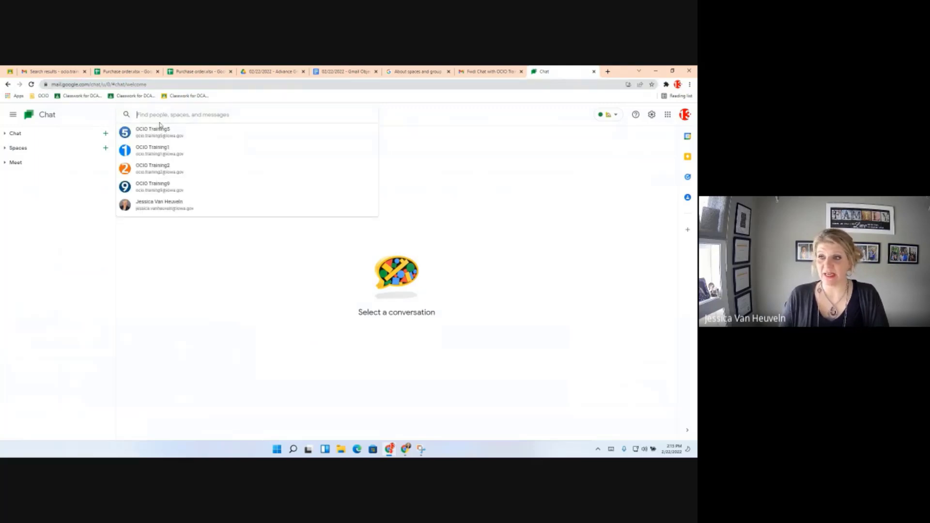
pyautogui.click(163, 132)
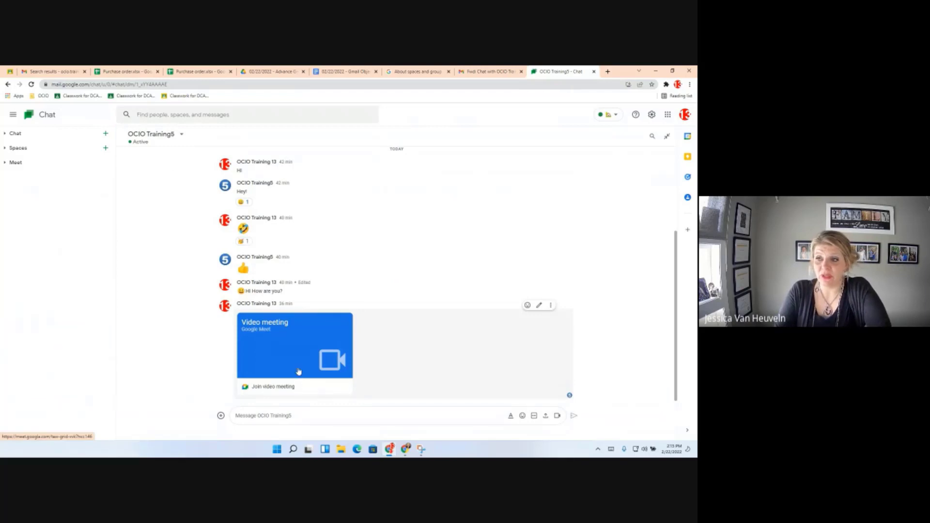
pyautogui.click(184, 115)
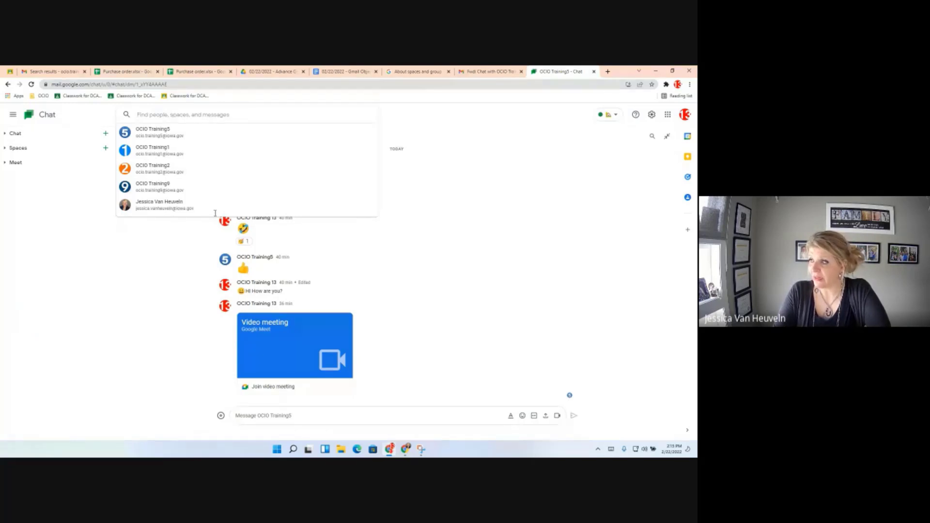
pyautogui.click(652, 136)
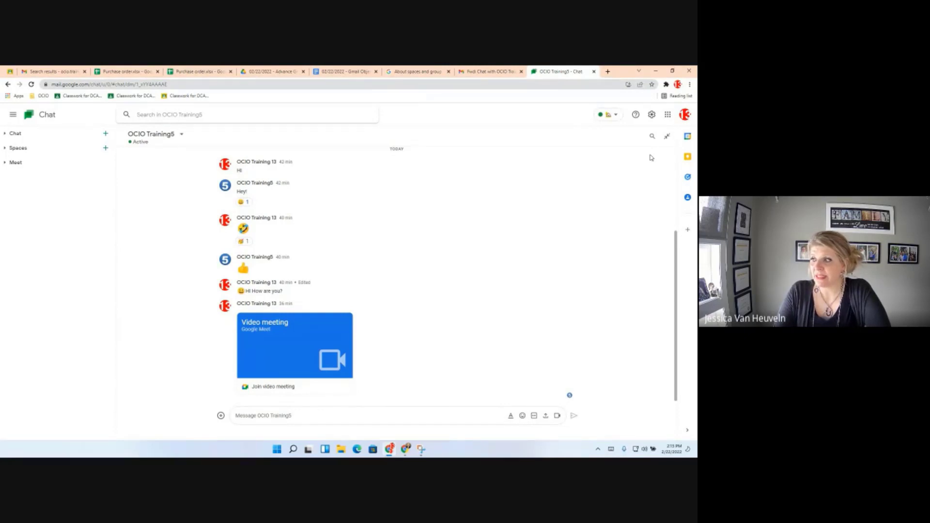
pyautogui.click(221, 417)
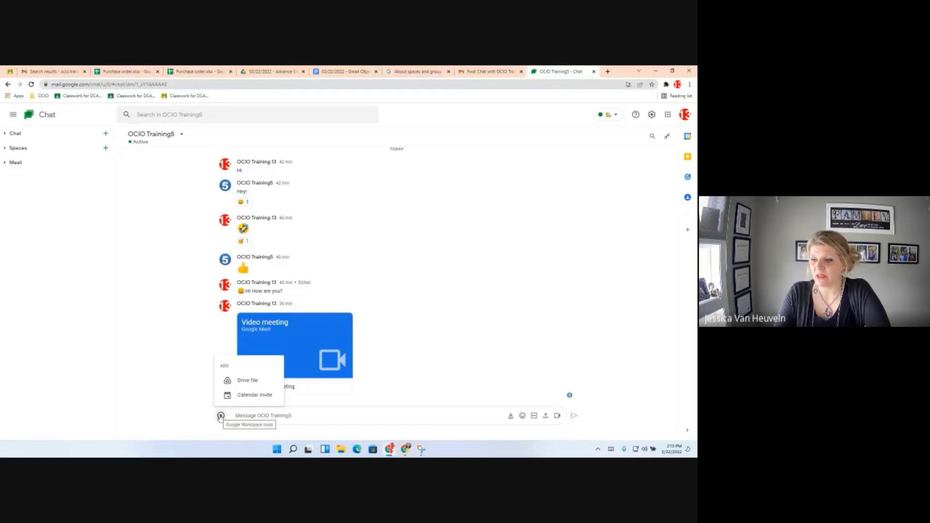
pyautogui.click(258, 413)
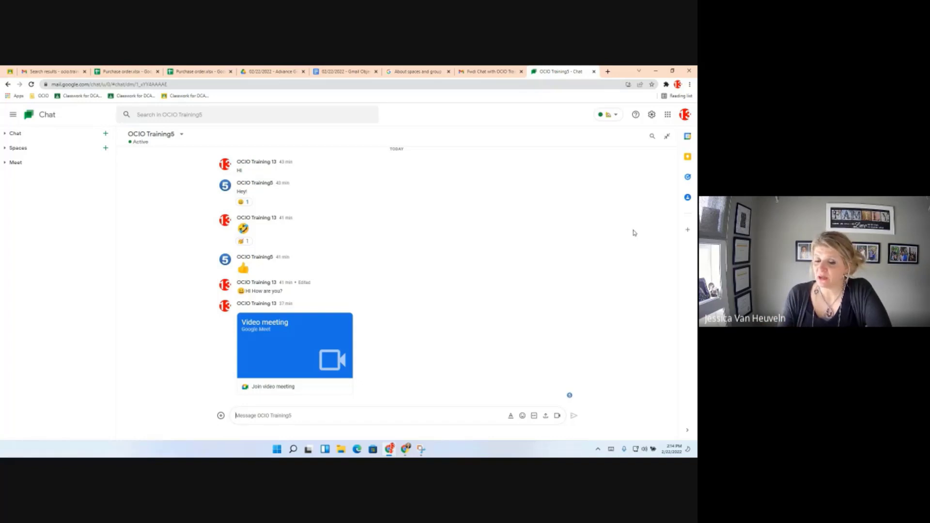
# Install Google Chat as a standalone desktop app and maximize its new window.
pyautogui.click(628, 85)
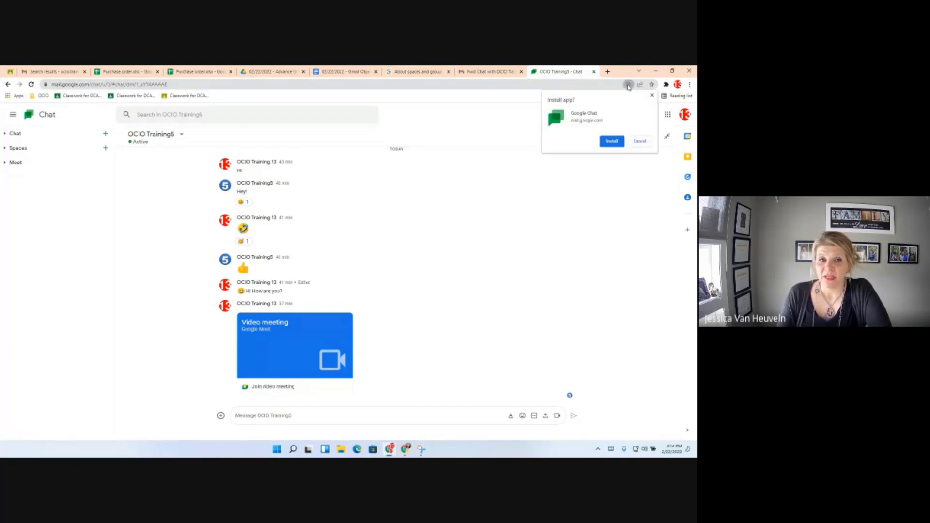
pyautogui.click(611, 142)
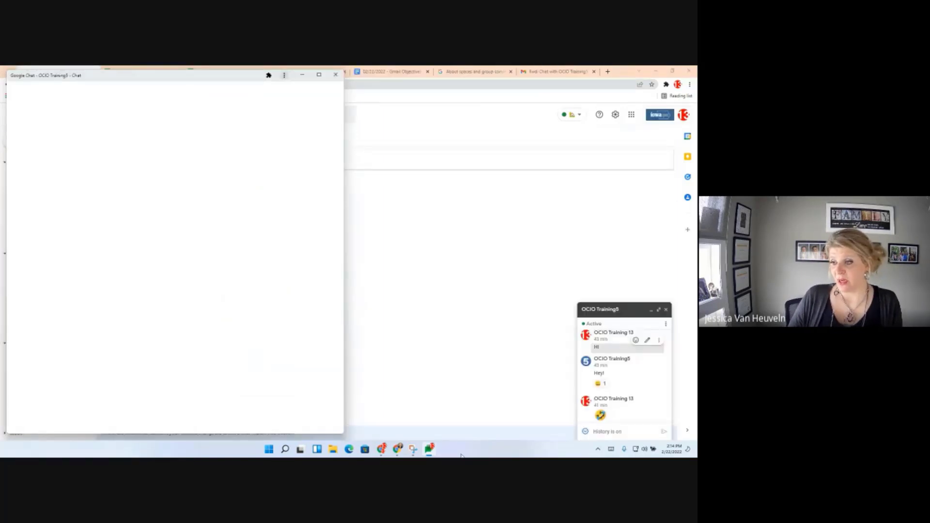
pyautogui.click(319, 73)
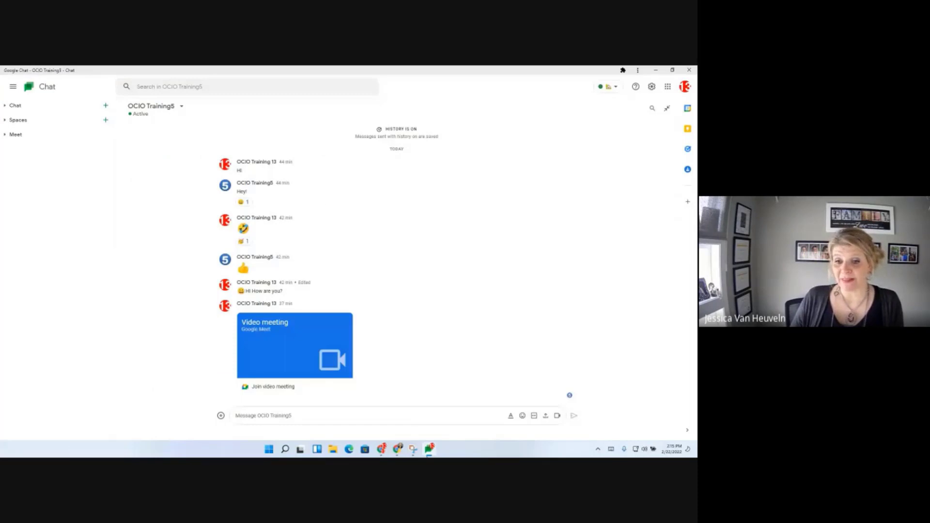
pyautogui.moveTo(383, 450)
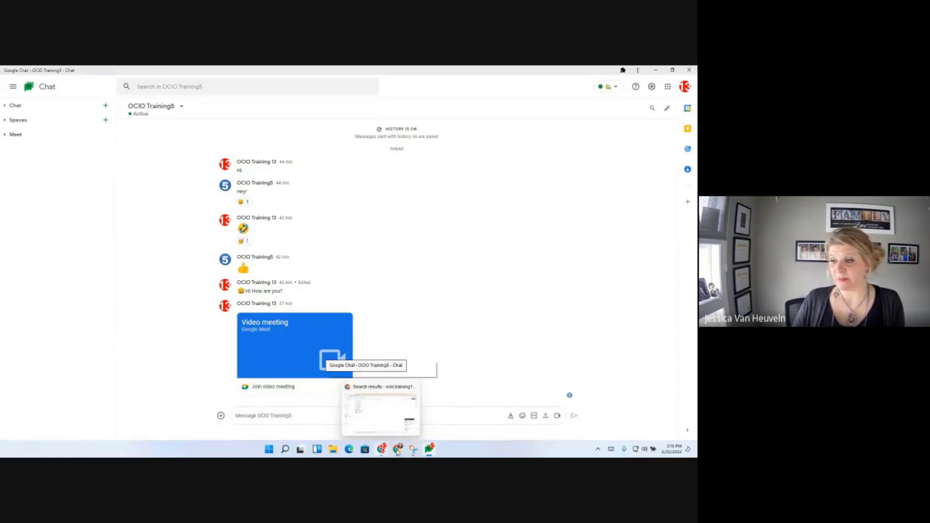
# Hide and restore the Chat app window twice from the taskbar.
pyautogui.click(429, 452)
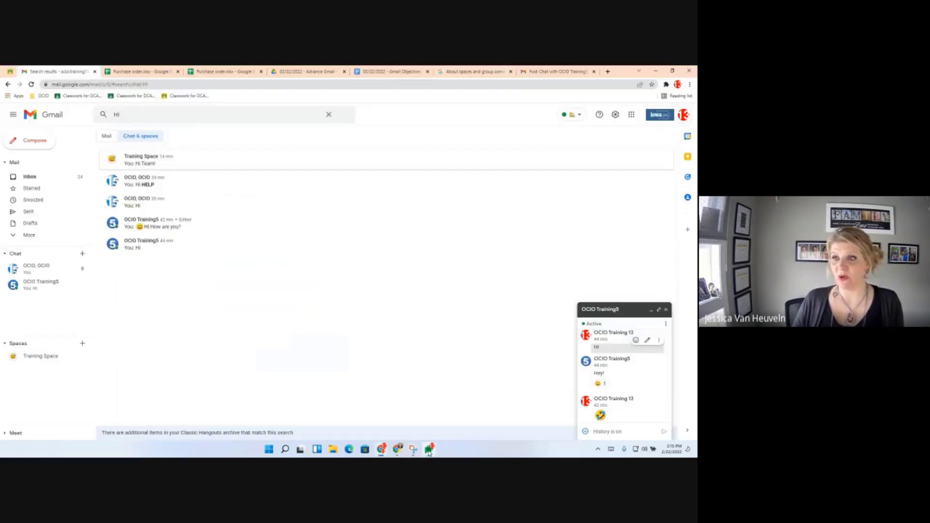
pyautogui.click(428, 452)
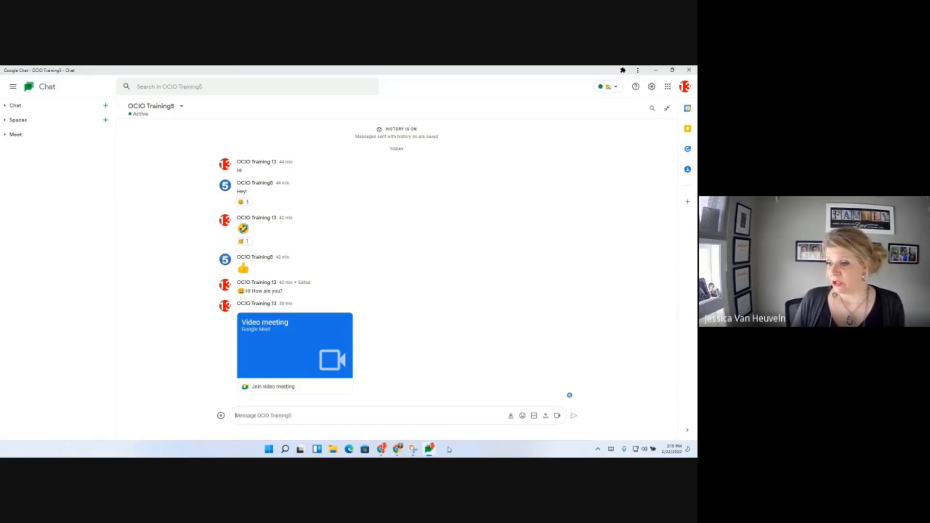
pyautogui.click(430, 450)
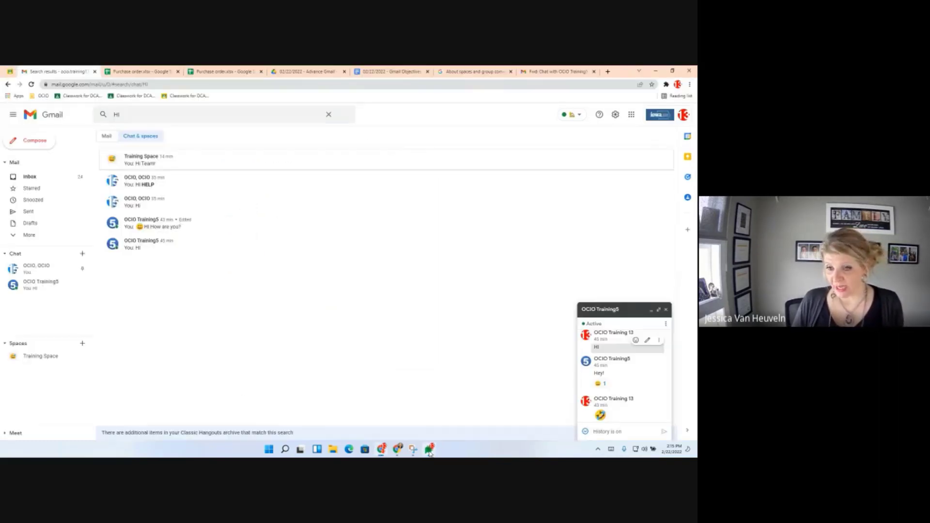
pyautogui.click(430, 451)
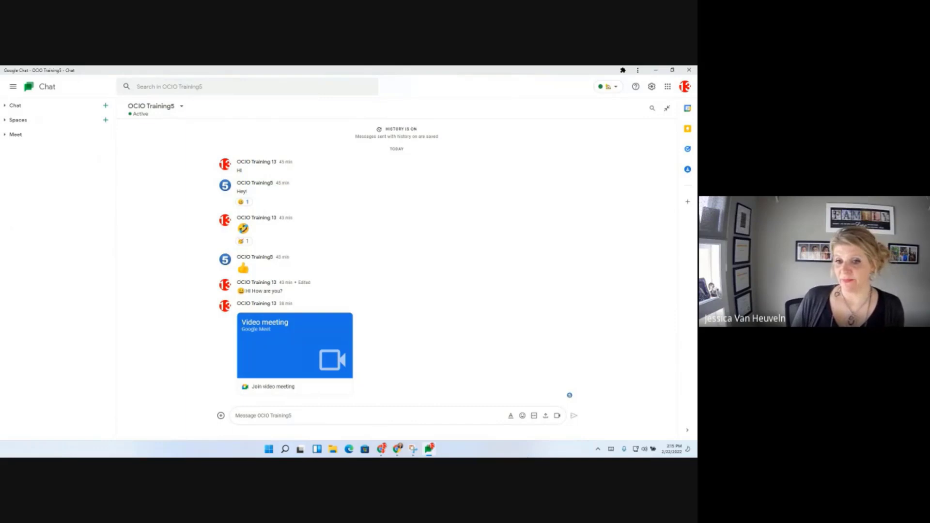
# Minimize the Chat app and return to the Gmail Objectives document.
pyautogui.click(657, 71)
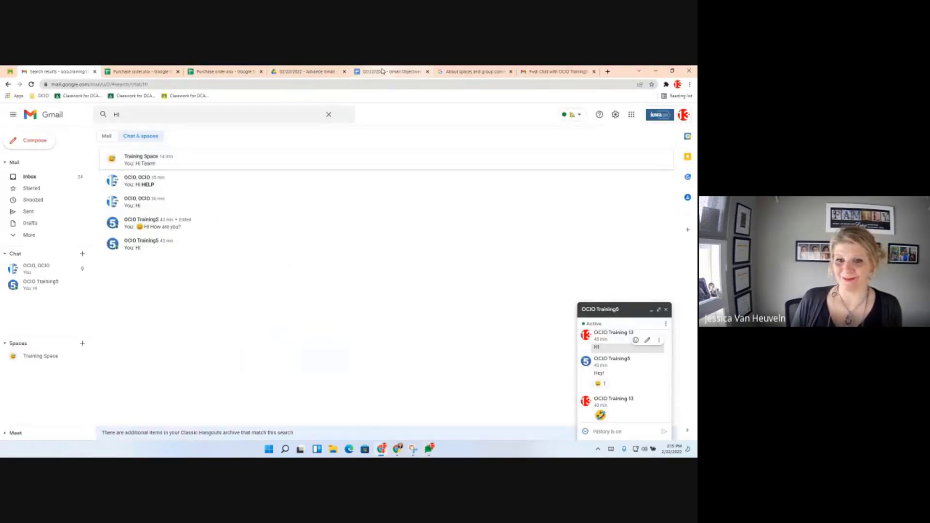
pyautogui.click(382, 72)
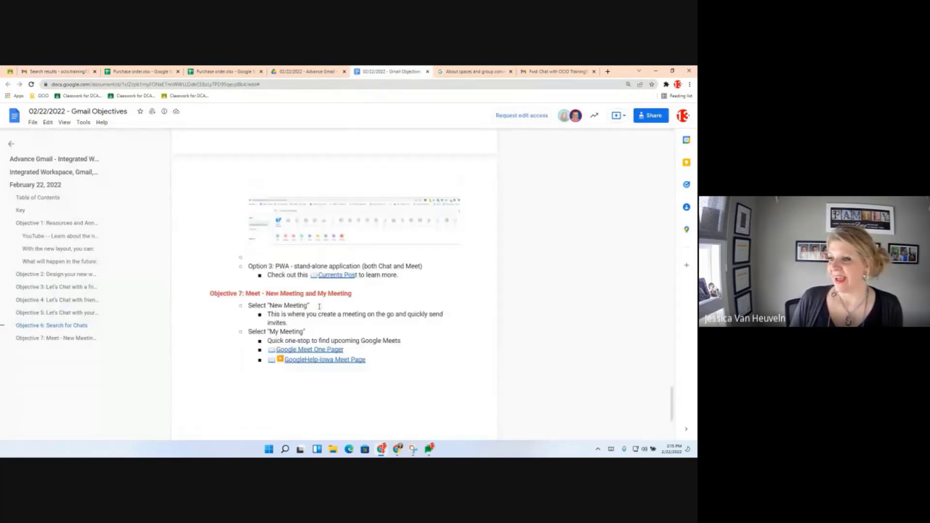
# Bring up the installed Chat app, minimize it again, and return to the Gmail HI search results.
pyautogui.moveTo(344, 276)
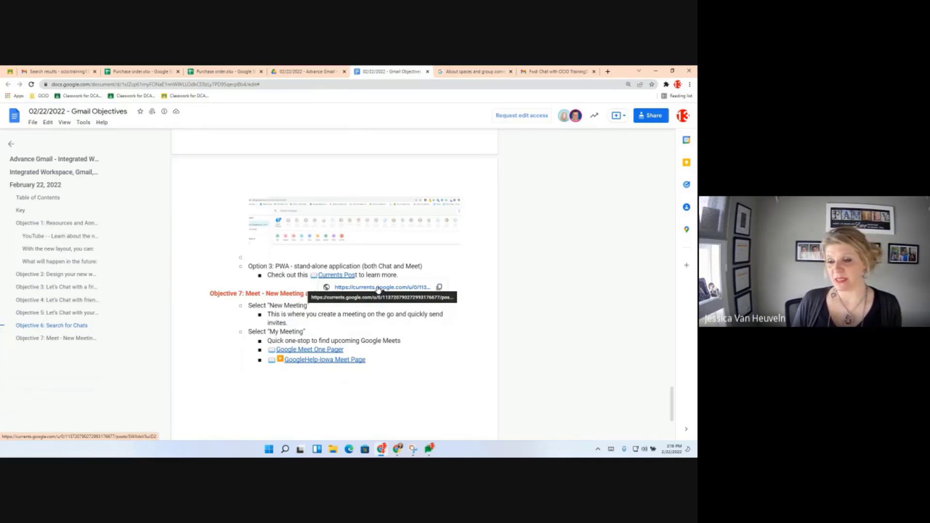
pyautogui.click(428, 451)
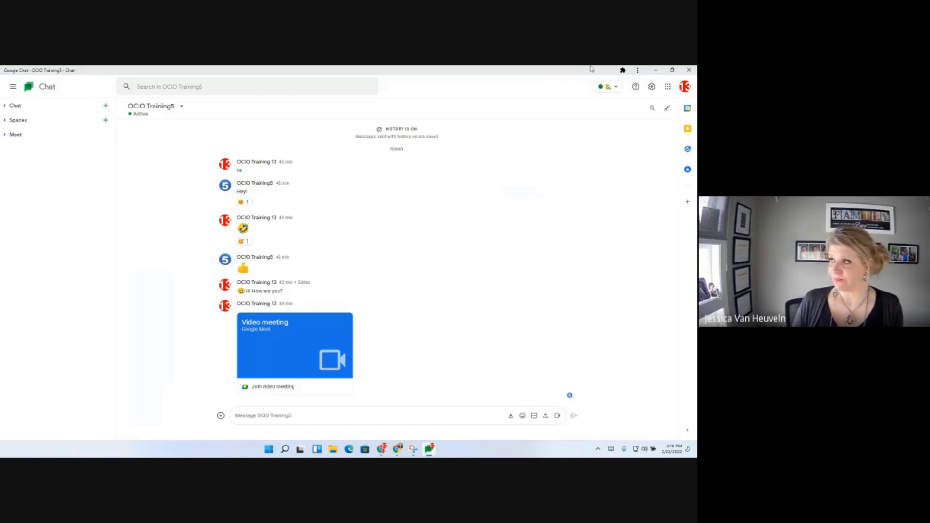
pyautogui.click(655, 69)
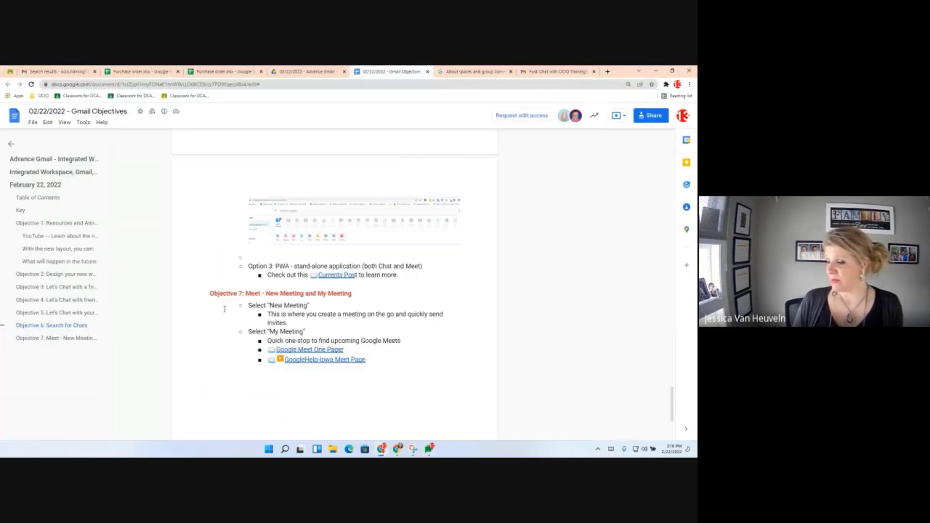
pyautogui.click(56, 72)
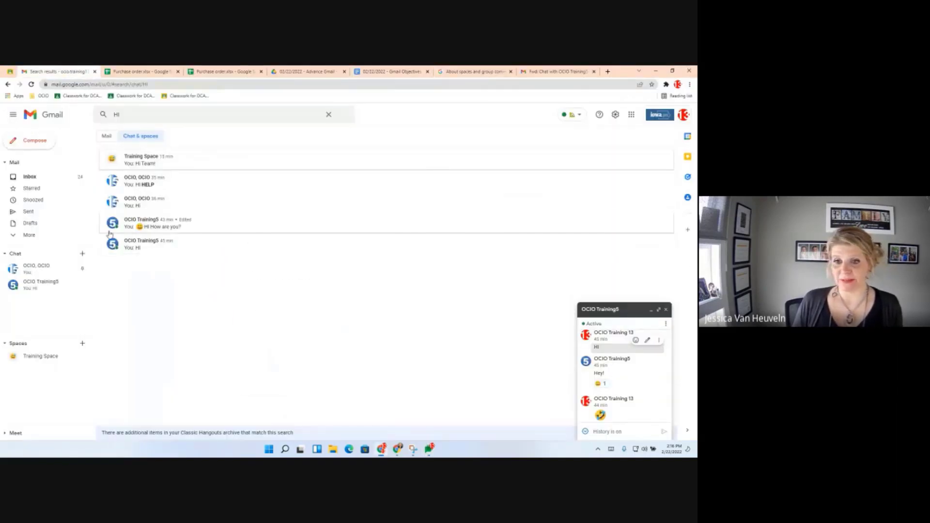
# Shrink the open chat to a bar and collapse then re-expand the Chat and Spaces sections.
pyautogui.click(651, 310)
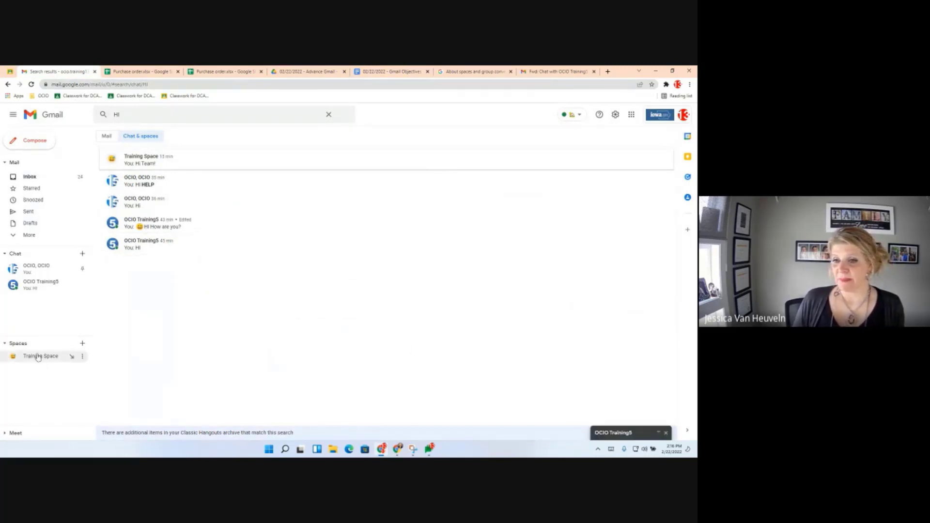
pyautogui.click(6, 345)
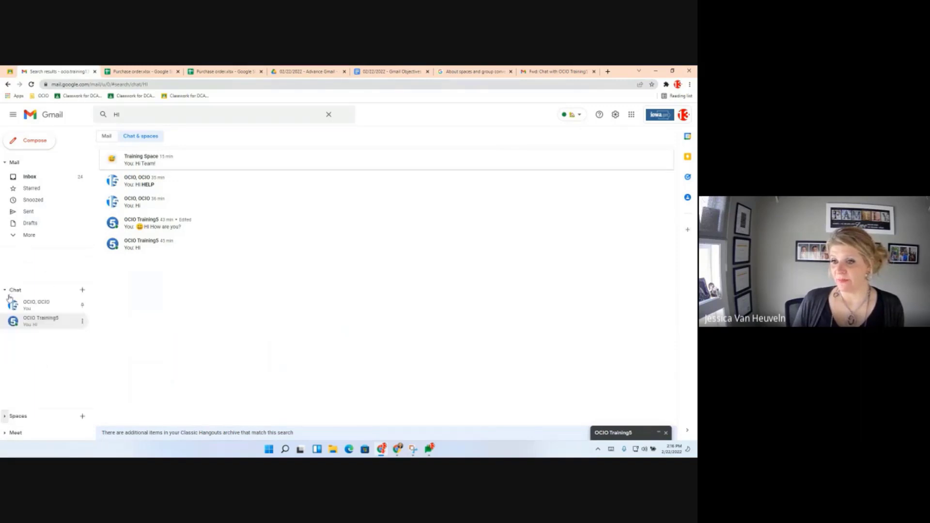
pyautogui.click(5, 292)
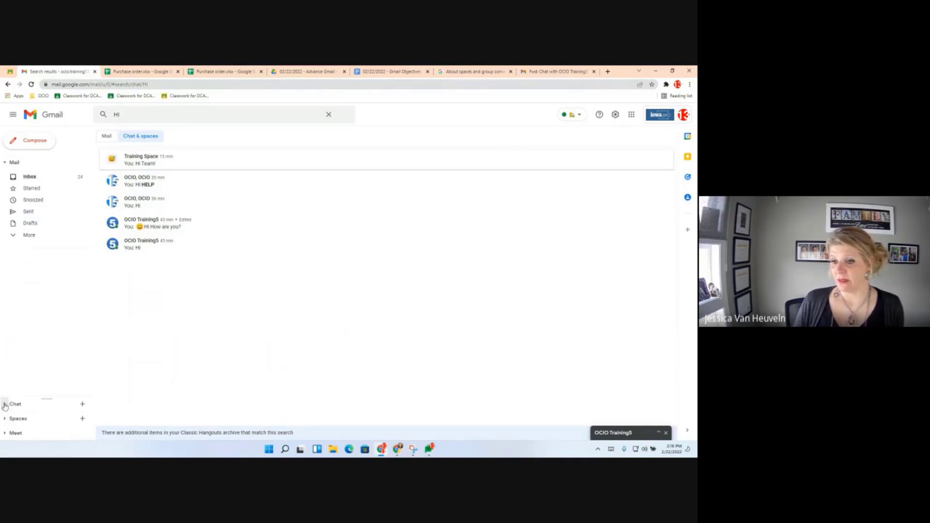
pyautogui.click(6, 404)
pyautogui.click(6, 417)
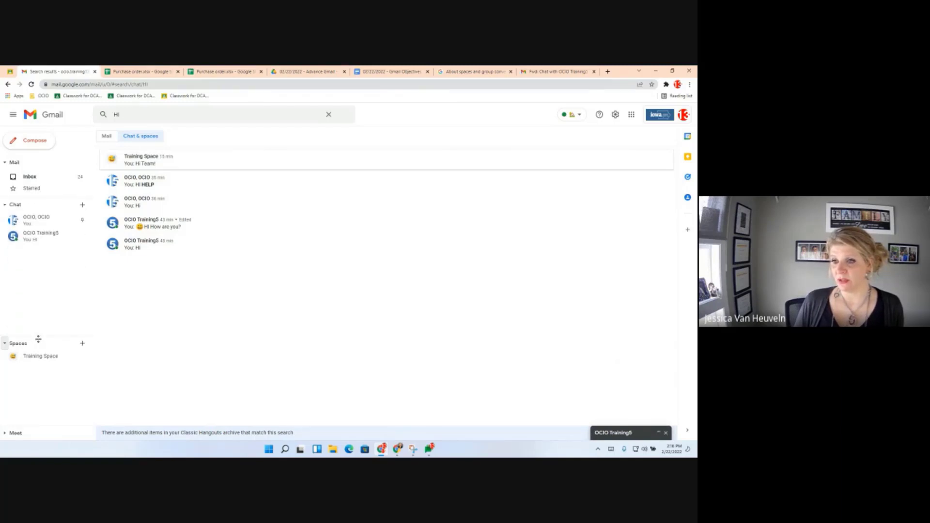
# Drag the Spaces section up under Chat and expand Meet to show New meeting and My meetings.
pyautogui.moveTo(38, 337)
pyautogui.mouseDown()
pyautogui.moveTo(39, 322)
pyautogui.moveTo(39, 341)
pyautogui.mouseUp()
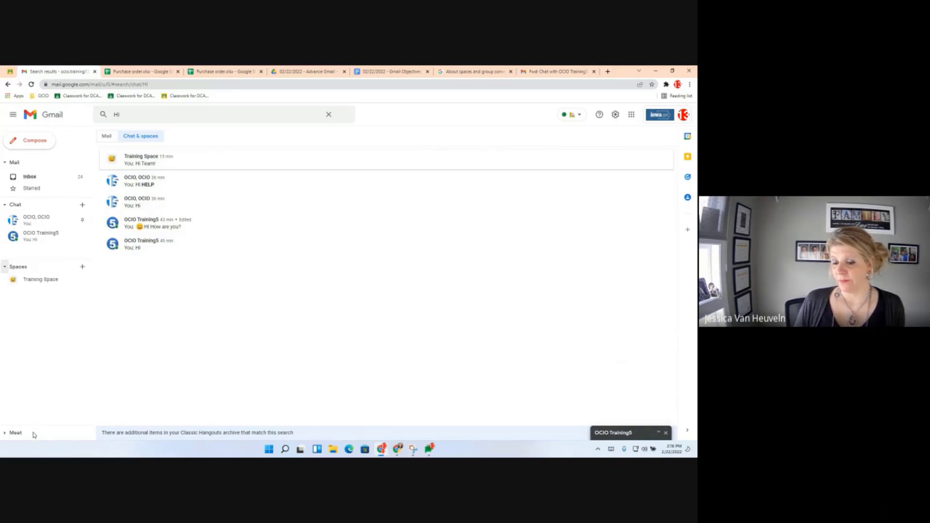
pyautogui.click(4, 434)
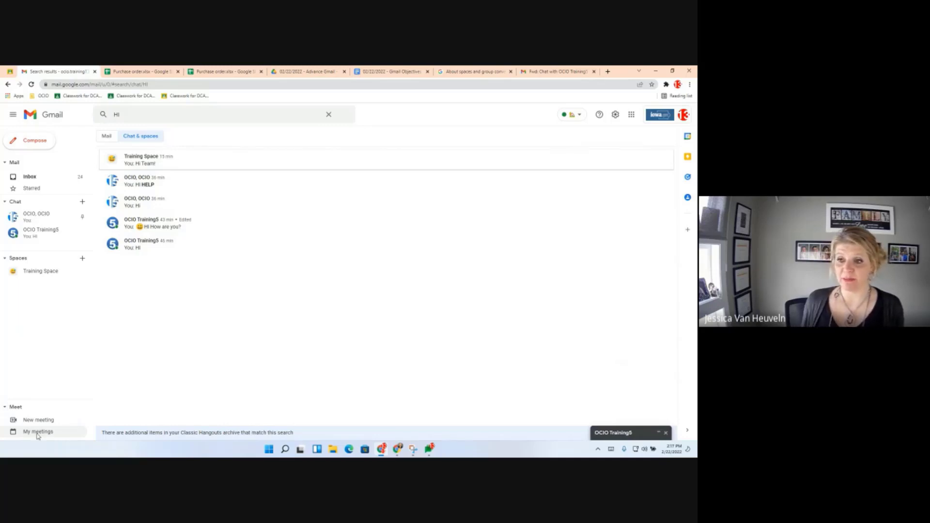
# List My meetings under Meet, showing Let's Talk on Tue Feb 22, 2:00–3:00 PM with 3 guests.
pyautogui.click(37, 436)
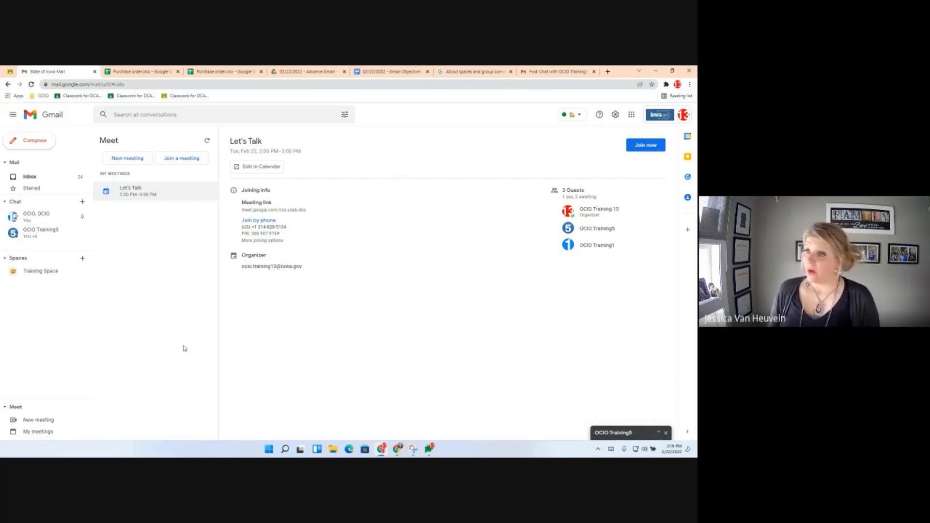
# From the Gmail Objectives doc, open the Final - Google Meet One Pager and scroll through it.
pyautogui.click(385, 72)
pyautogui.scroll(-1, 319, 339)
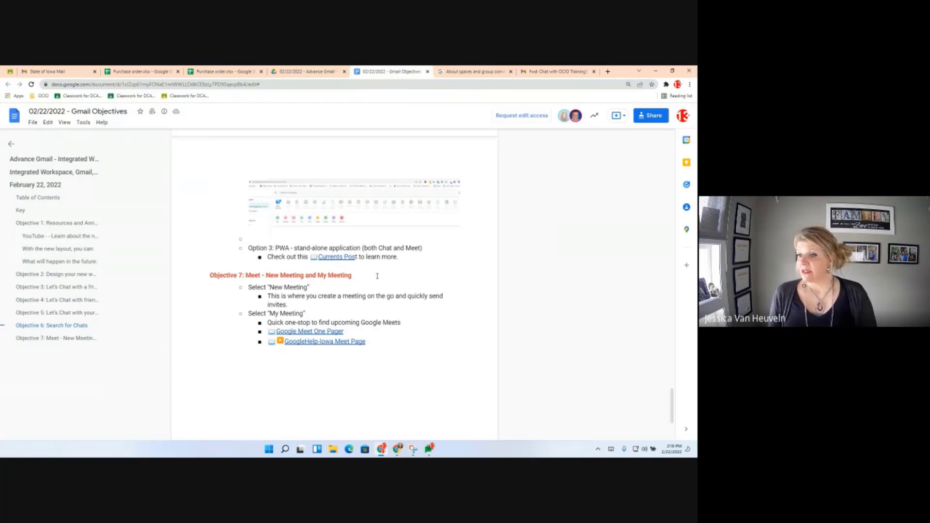
pyautogui.moveTo(319, 323)
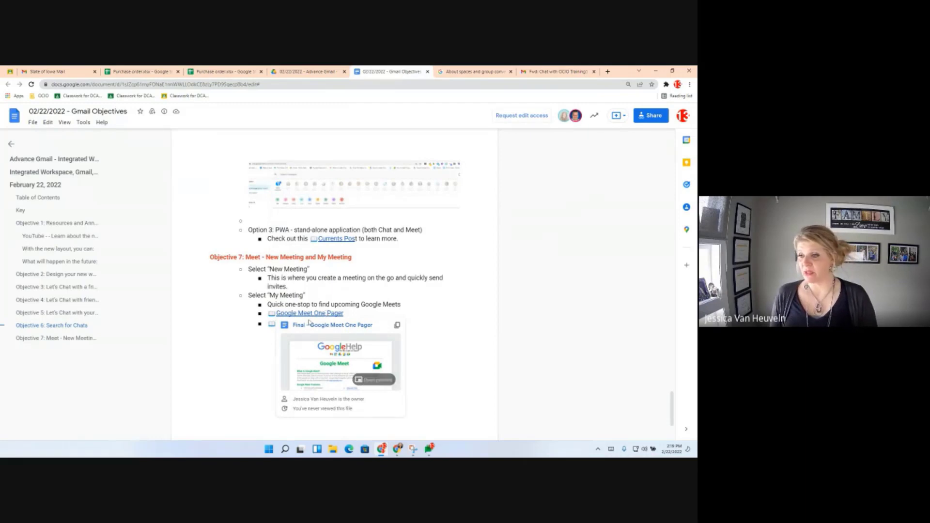
pyautogui.click(332, 326)
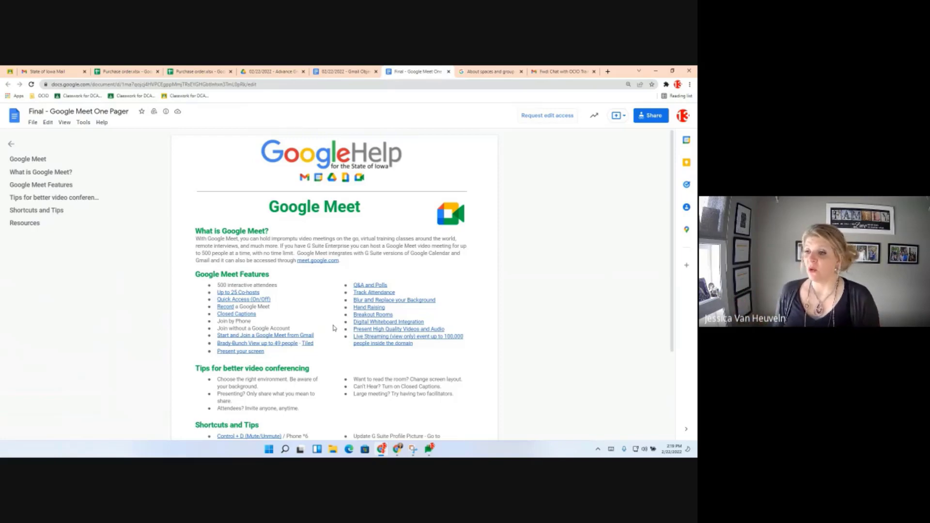
pyautogui.scroll(-1, 362, 310)
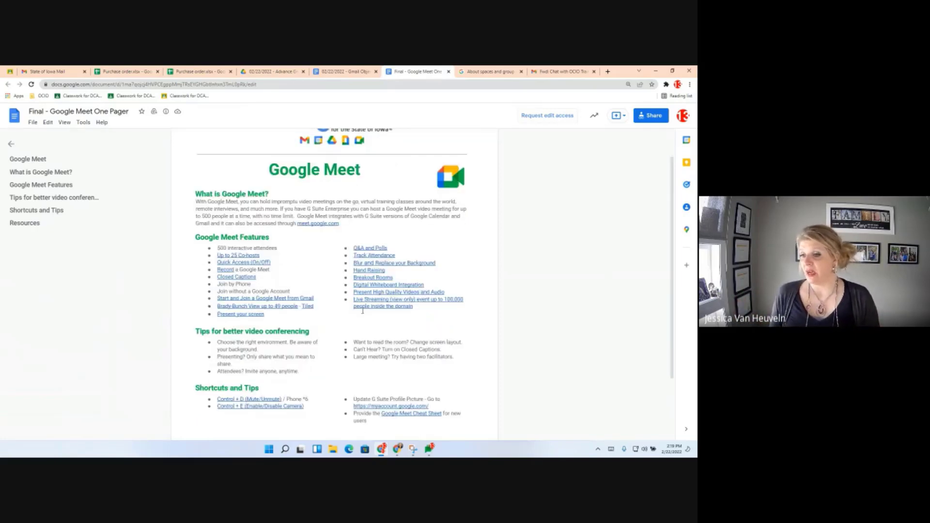
pyautogui.scroll(-2, 362, 311)
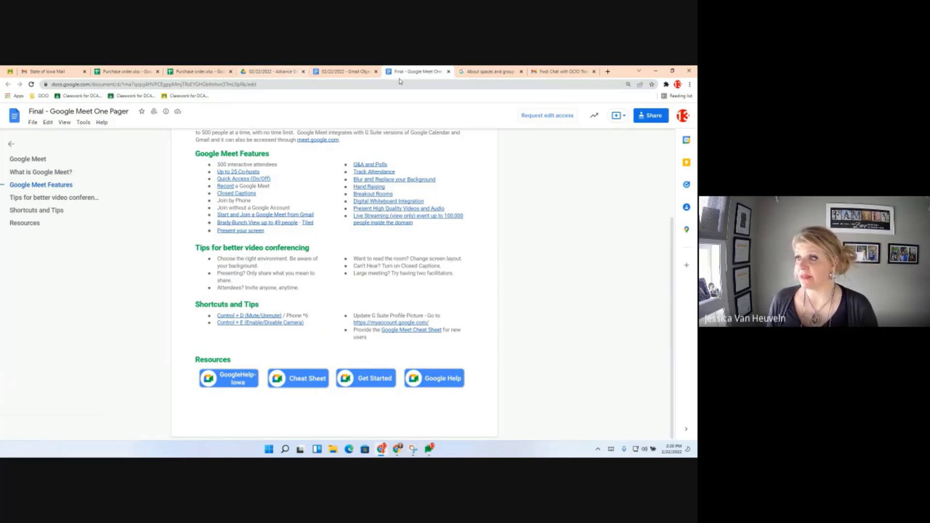
# Return through the Gmail Objectives doc to Gmail and show the inbox.
pyautogui.click(325, 70)
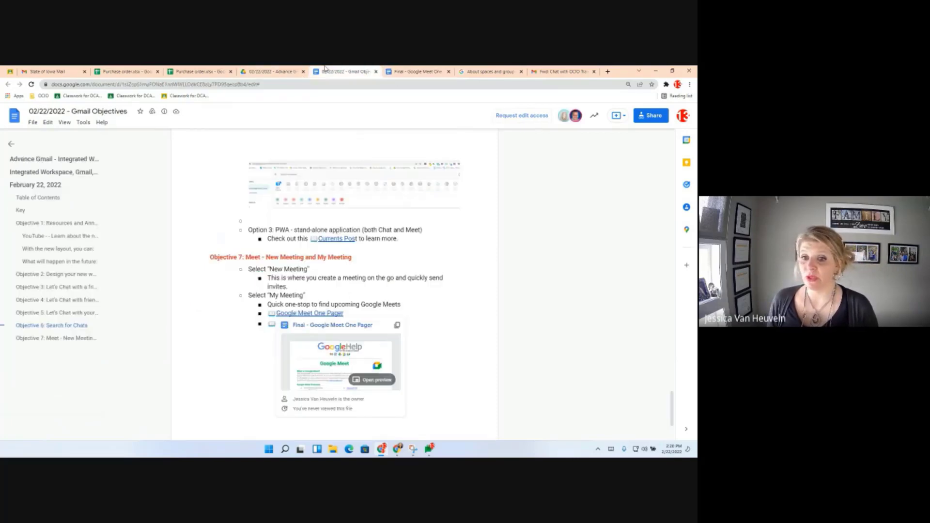
pyautogui.click(68, 71)
pyautogui.click(30, 176)
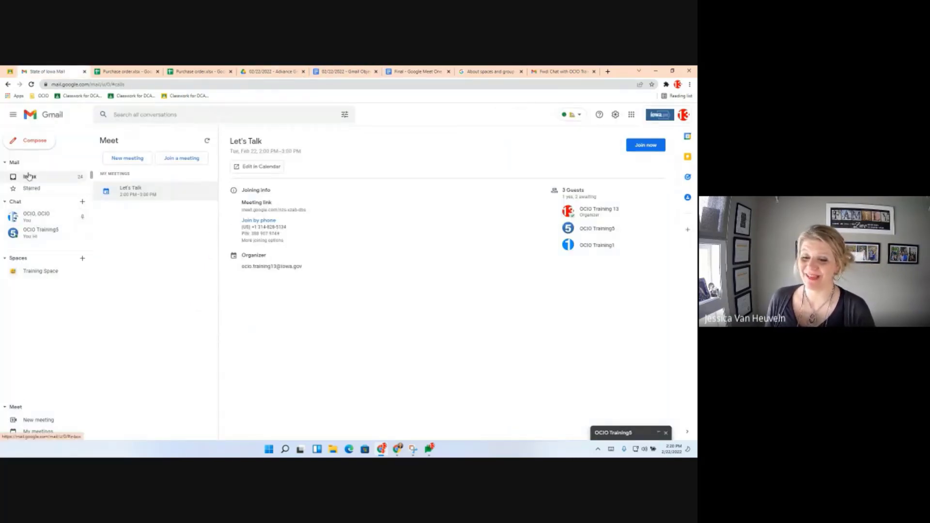